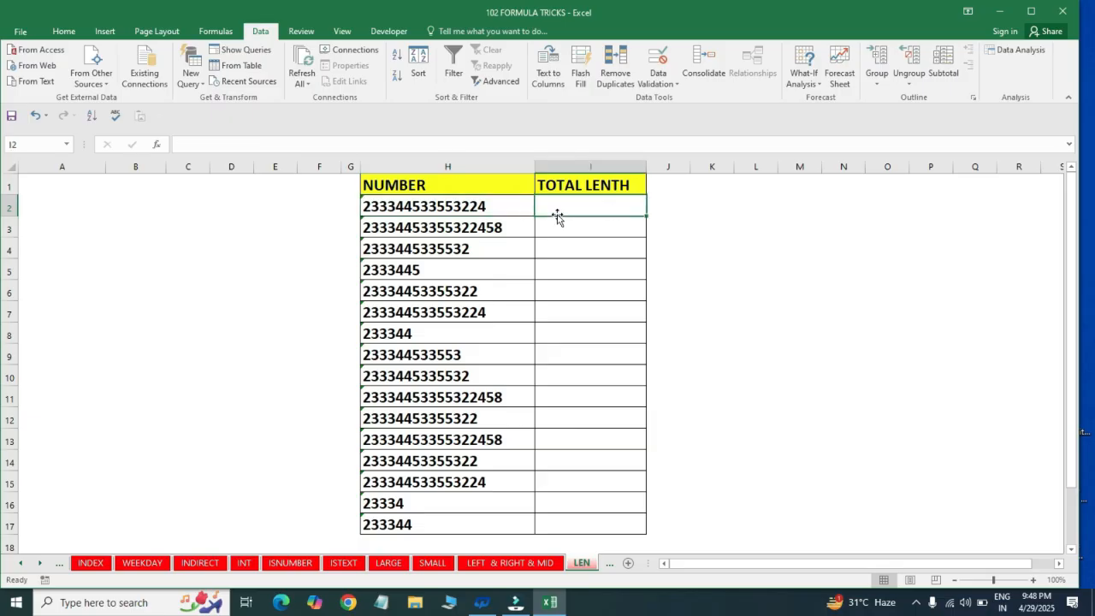
Enter the formula =LEN(H2) in cell I2 to count the characters of the first number
text(=LE)
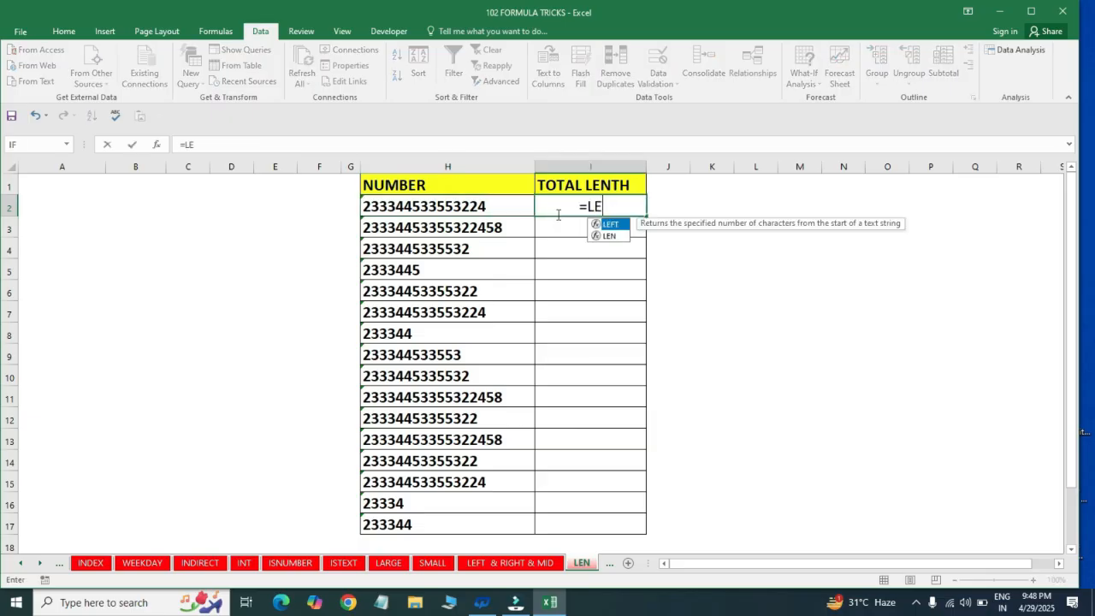
text(N(H2)
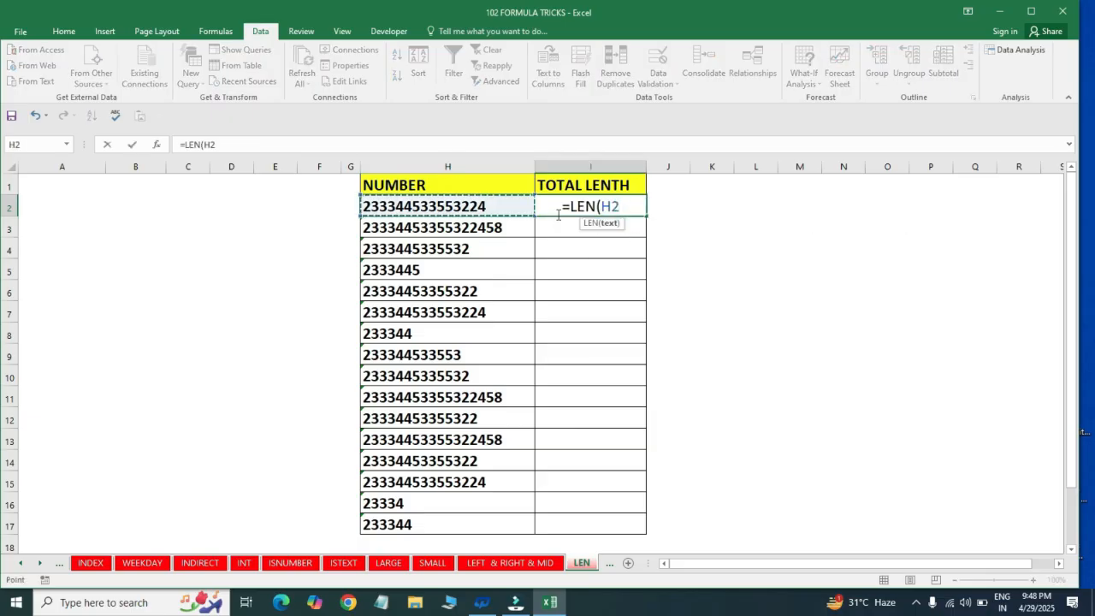
key(Return)
Fill the LEN formula down the TOTAL LENTH column from I2 to I17
key(Left)
key(ctrl+Down)
key(Right)
key(ctrl+shift+Up)
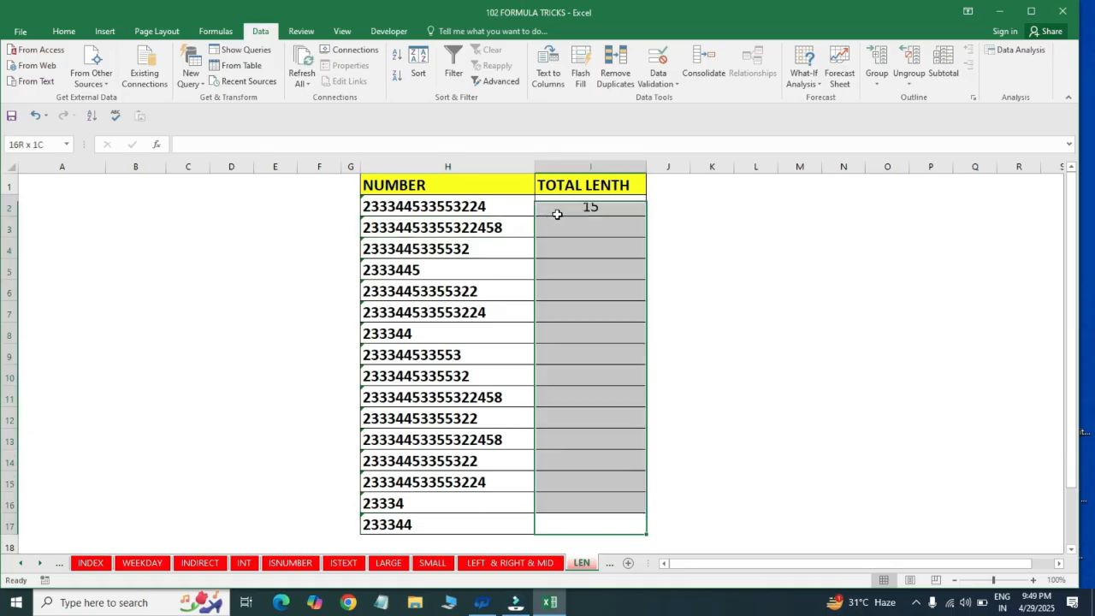
key(ctrl+d)
Check the cell references of the filled LEN formulas in the upper rows of the TOTAL LENTH column
click(557, 214)
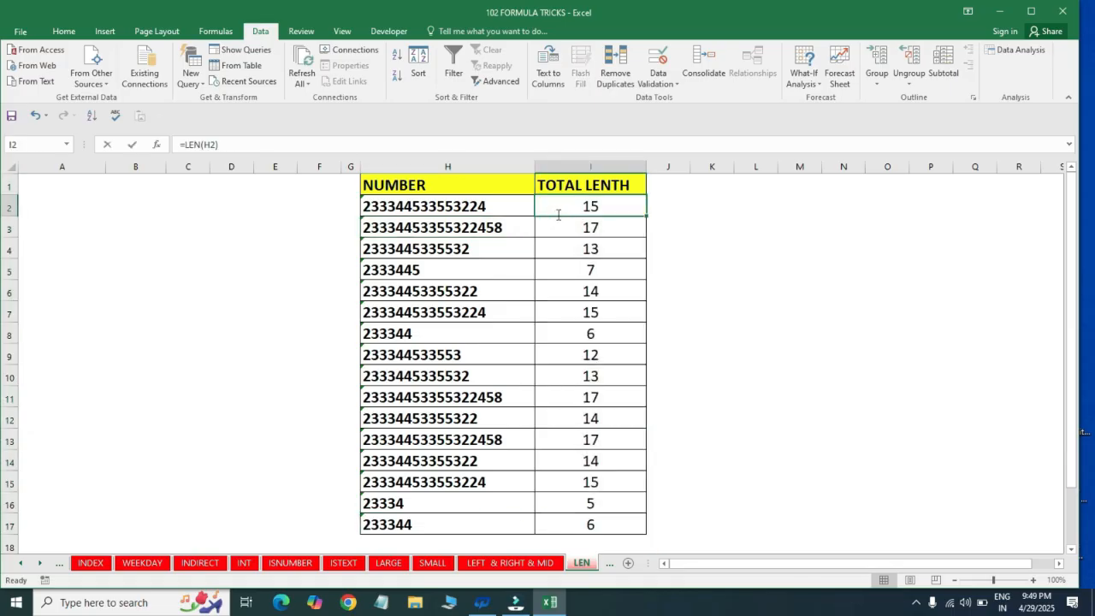
double_click(557, 219)
key(Return)
key(F2)
key(Return)
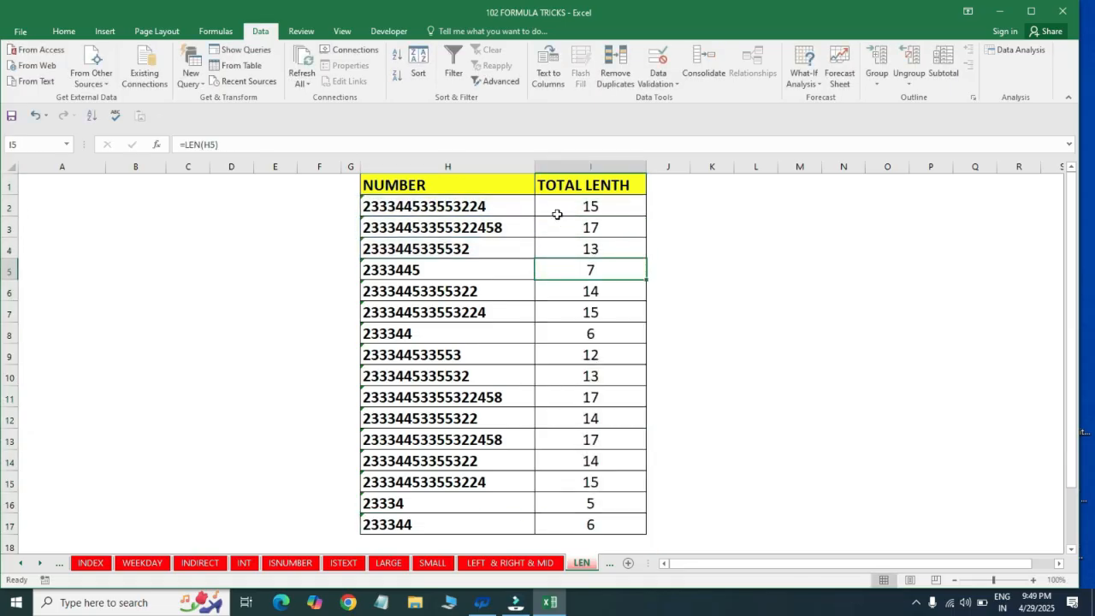
key(F2)
key(Return)
key(F2)
key(Return)
key(F2)
key(Return)
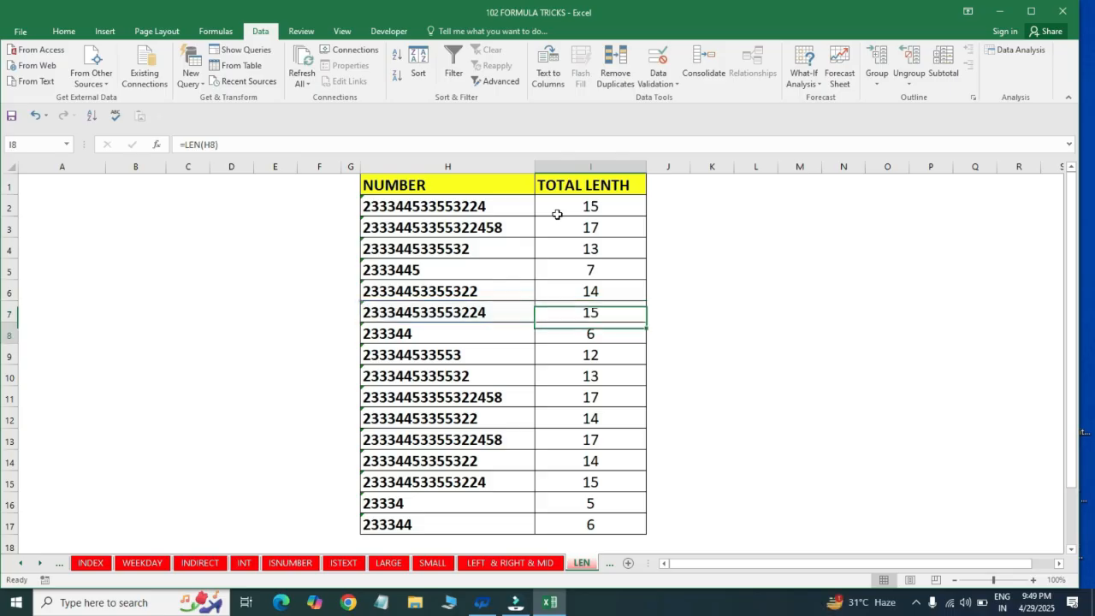
key(F2)
key(Return)
key(ctrl+Up)
click(557, 214)
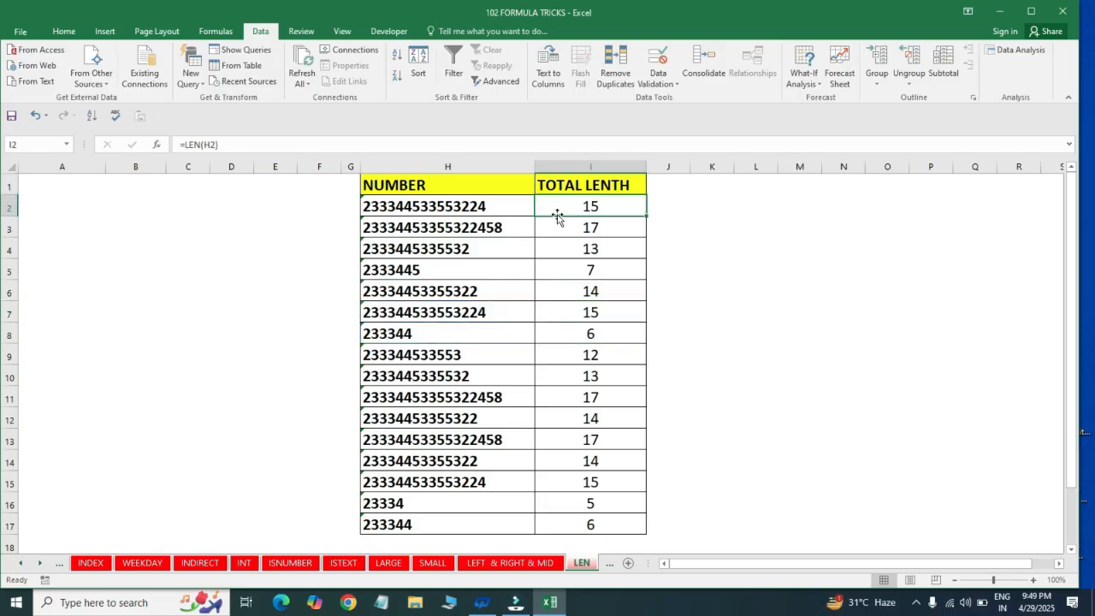
Switch to the LOWER & PROPER & UPPER sheet and examine the source sentence and the three case labels with their result cells
key(ctrl+Page_Down)
key(ctrl+Page_Down)
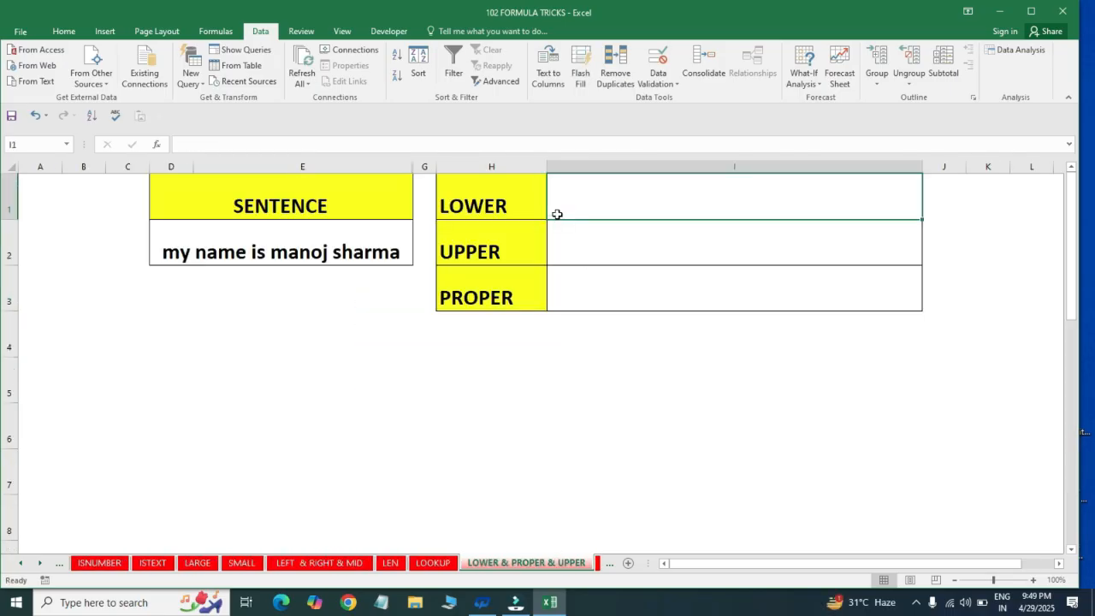
key(Left)
key(Right)
key(Left)
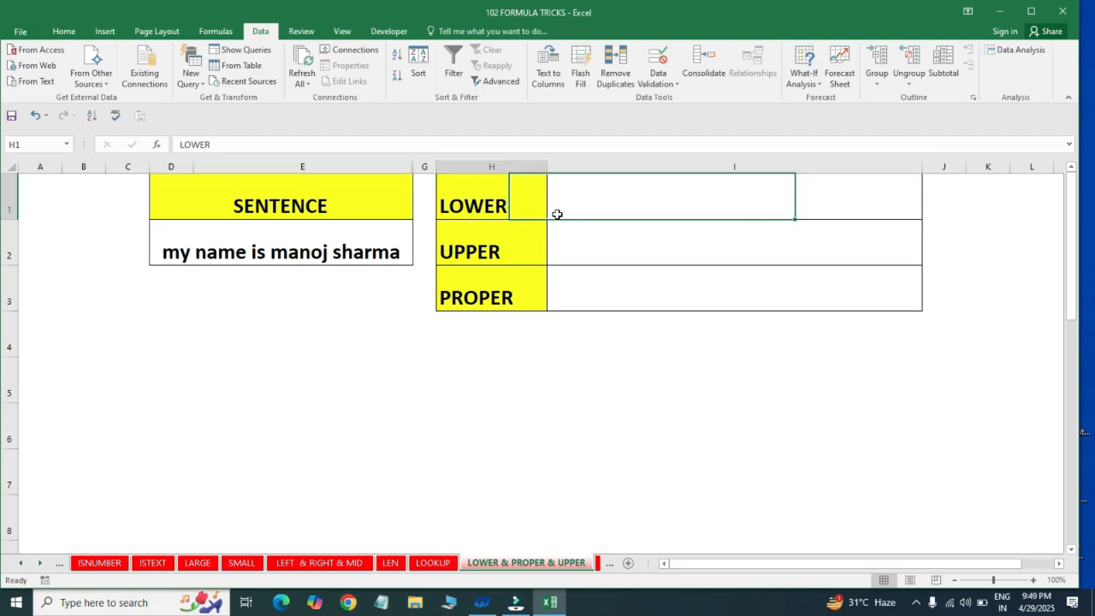
key(shift+Down)
key(shift+Down)
key(Down)
key(Left)
key(Left)
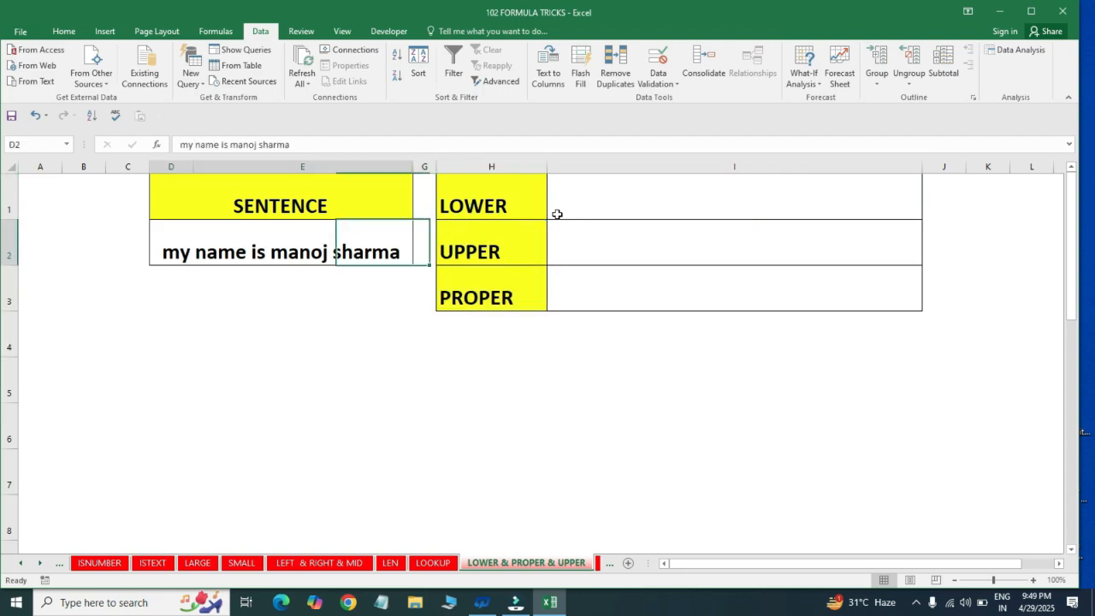
key(Up)
key(Right)
key(Right)
key(Right)
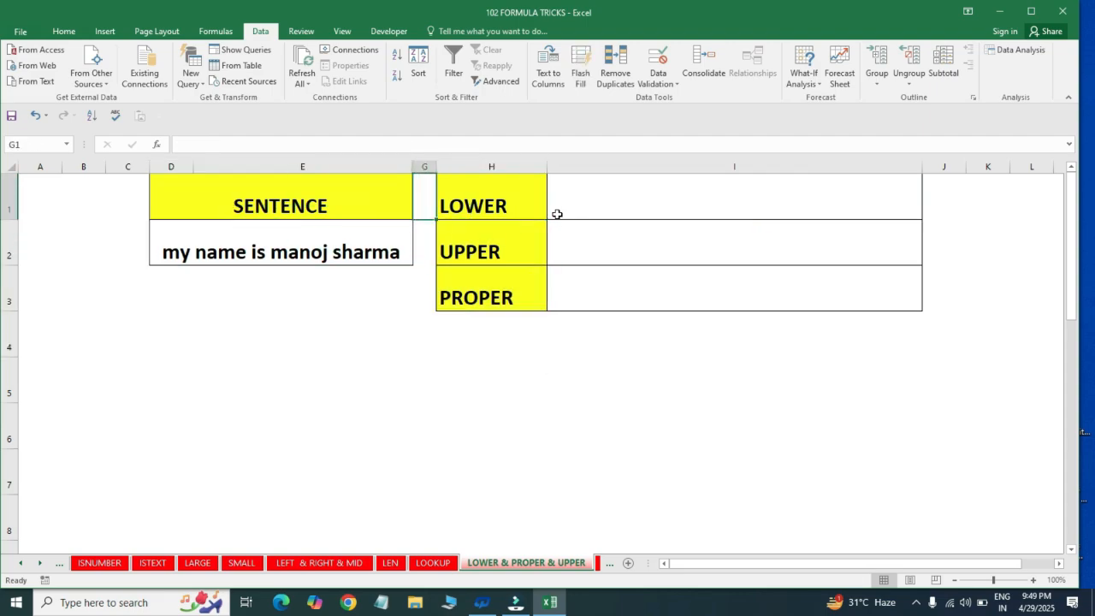
key(Down)
key(Down)
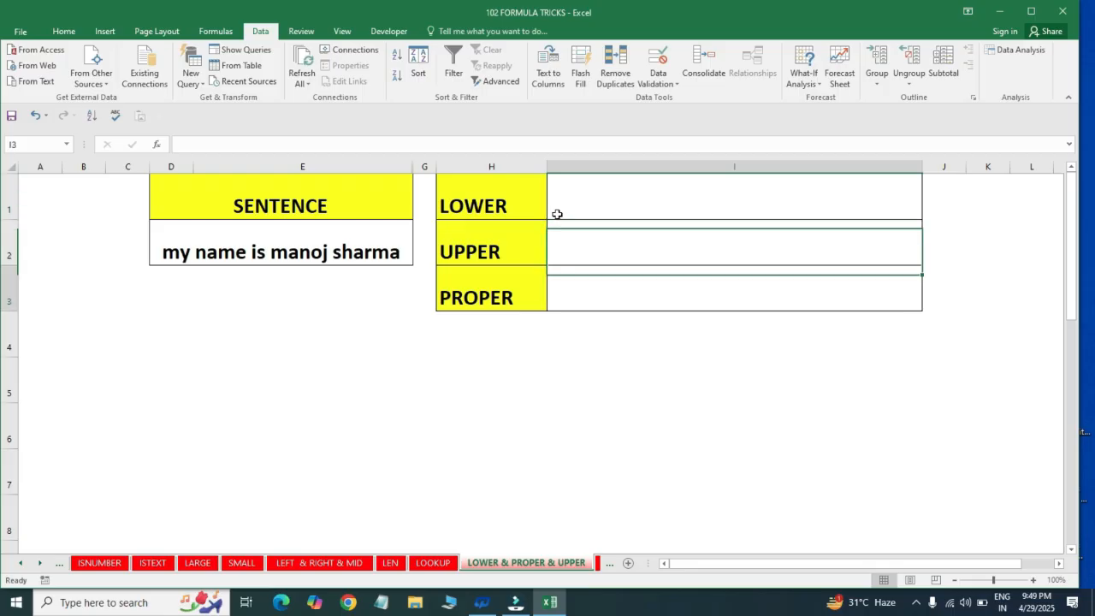
key(Up)
key(Up)
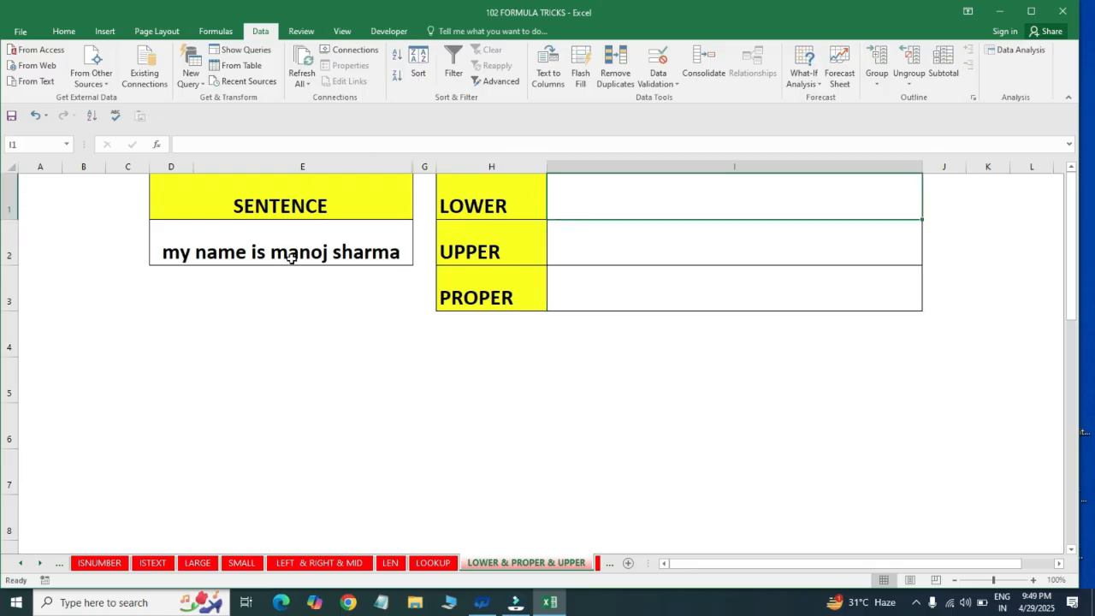
Enter a LOWER formula in cell I1 that refers to the sentence in D2
click(550, 235)
click(585, 190)
text(=)
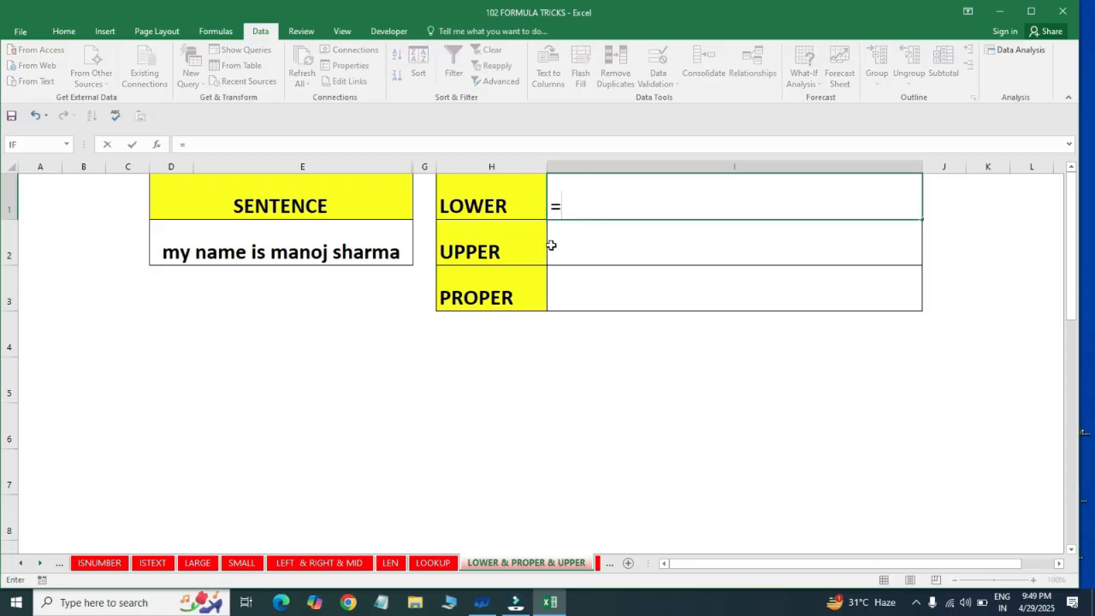
text(LOWER()
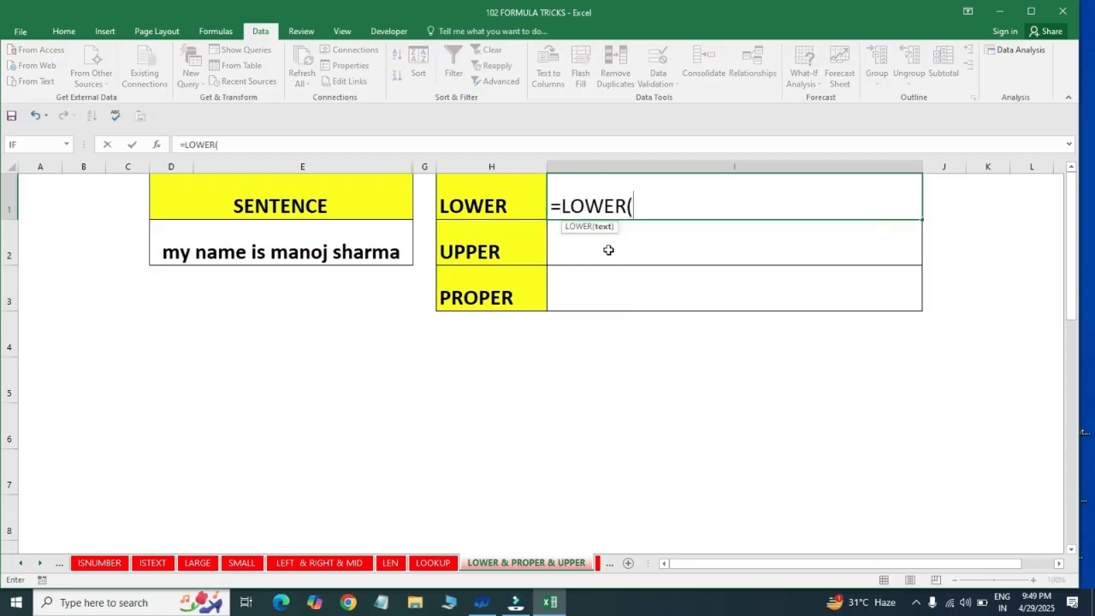
click(309, 254)
key(Return)
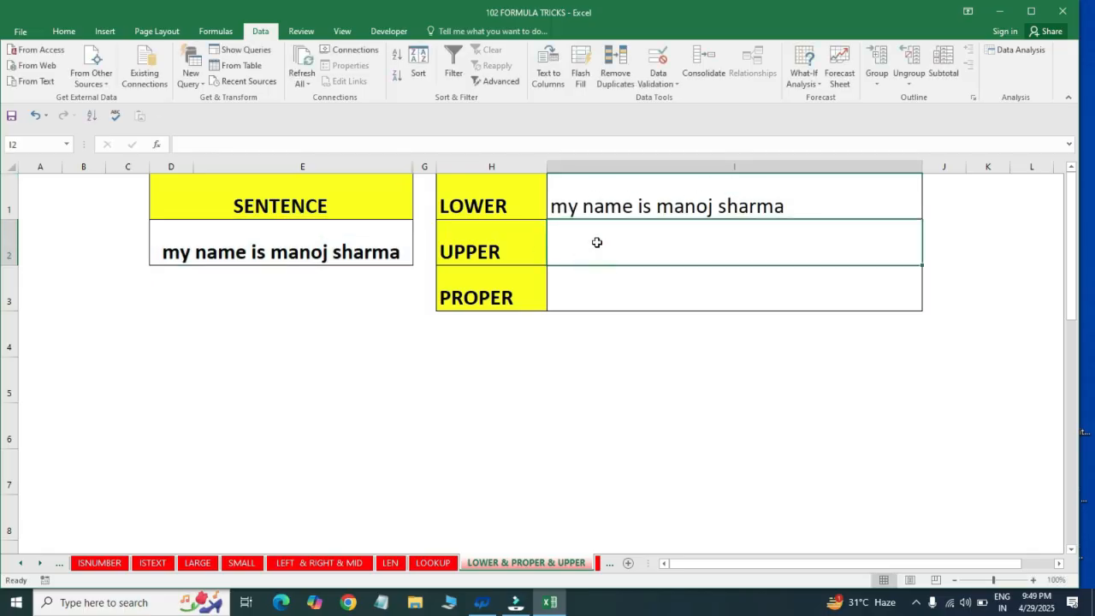
Enter the formula =UPPER(D2) in cell I2 to convert the sentence to capitals
text(=)
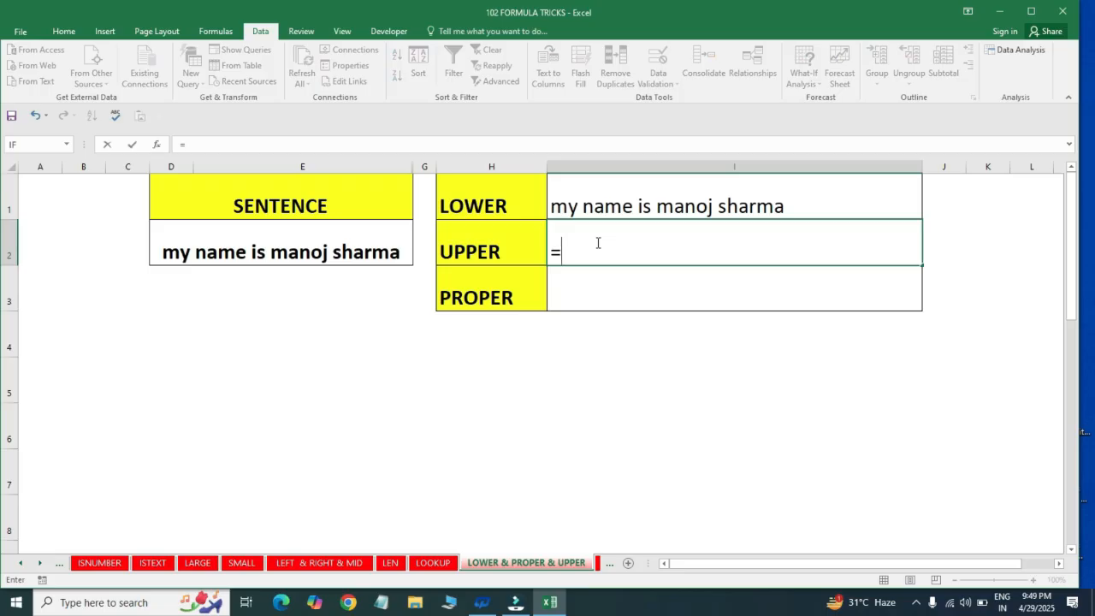
text(U)
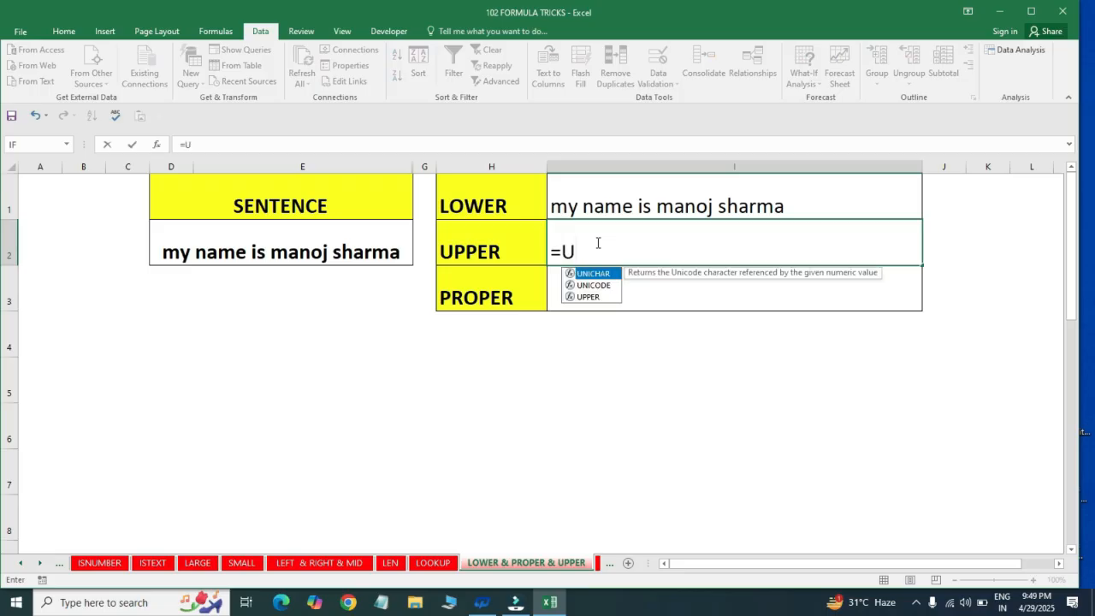
text(PP)
key(Tab)
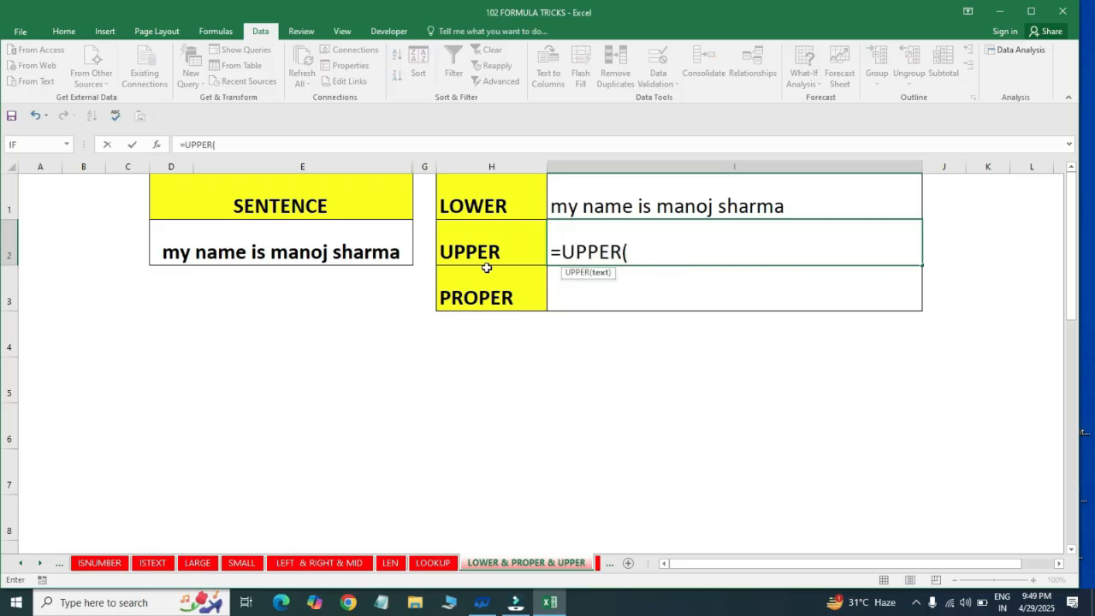
click(294, 253)
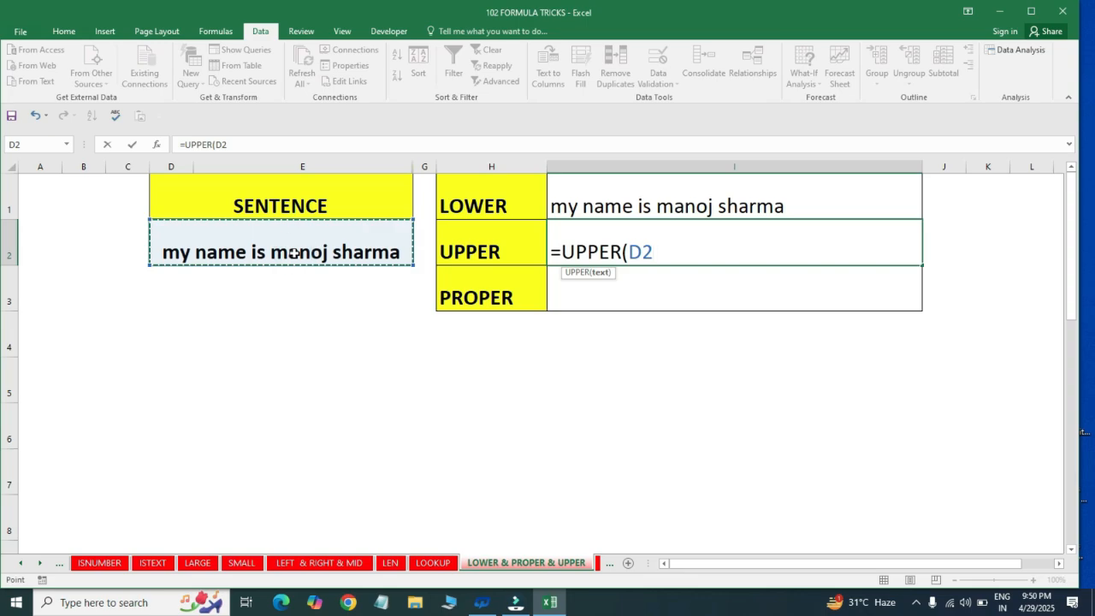
text())
key(Return)
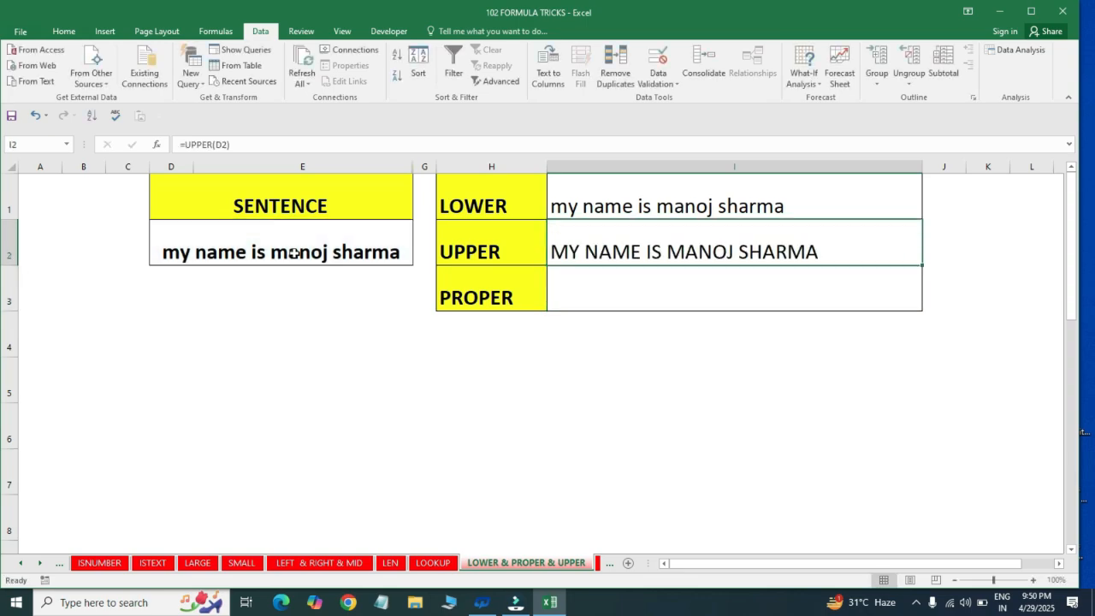
Enter the formula =PROPER(D2) in cell I3 to capitalize each word of the sentence
key(Down)
key(Left)
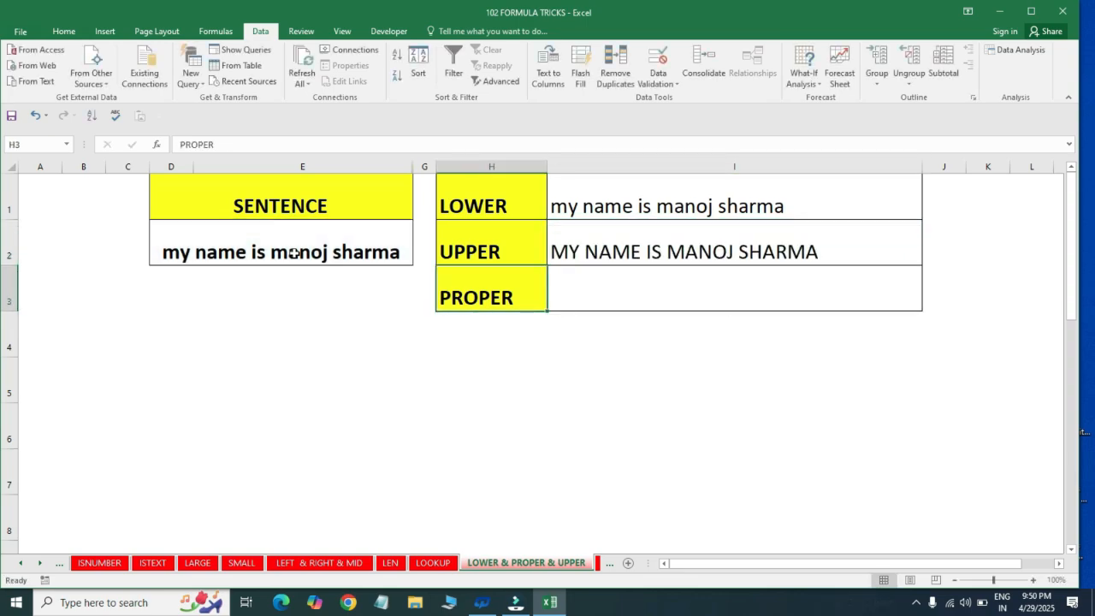
key(Right)
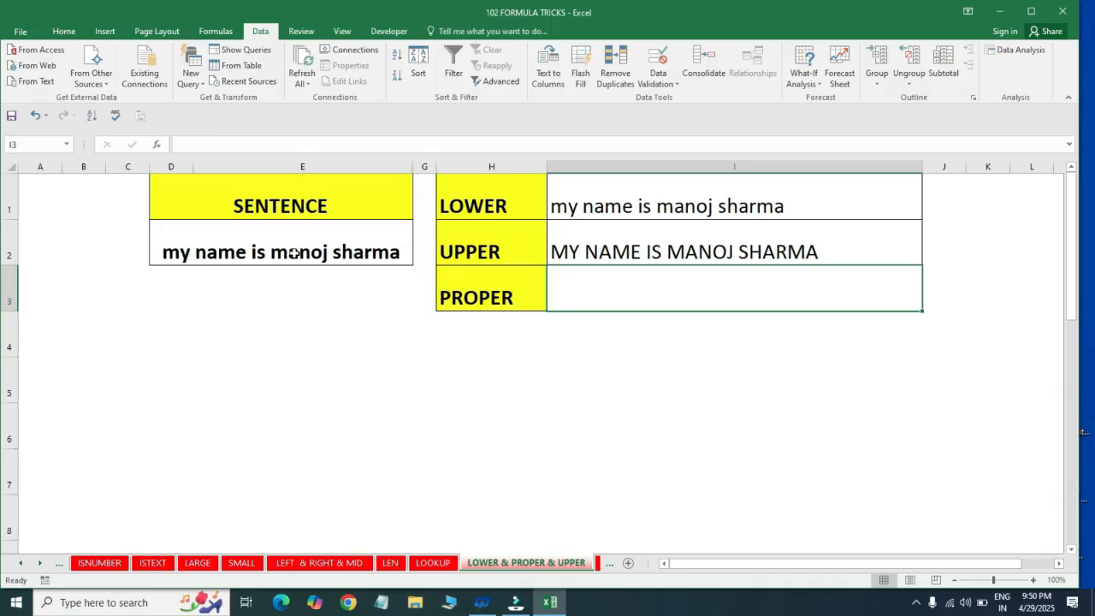
text(=)
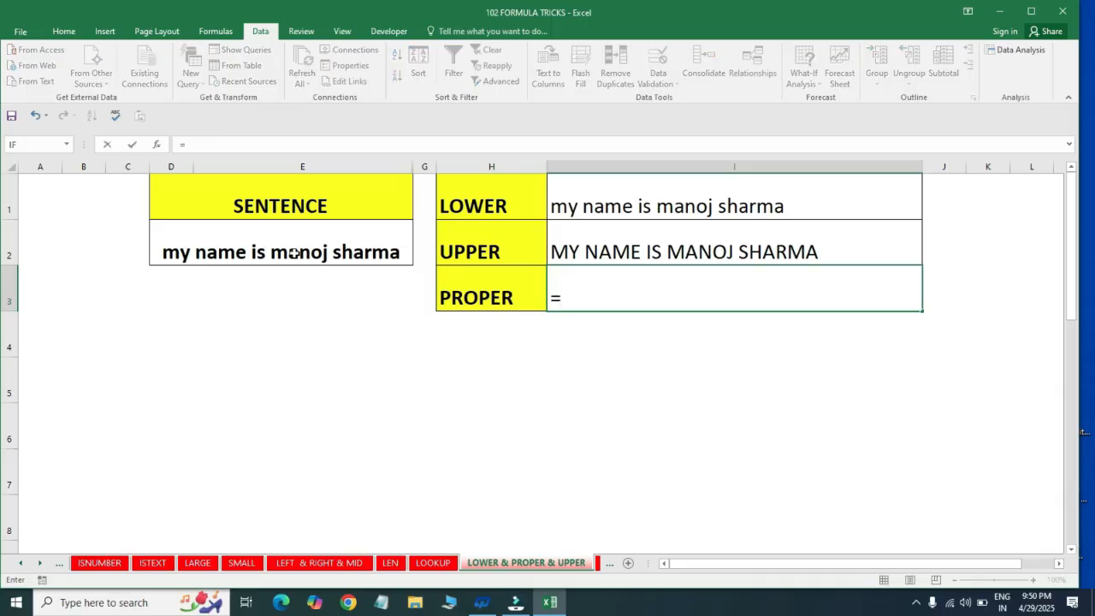
text(PRO)
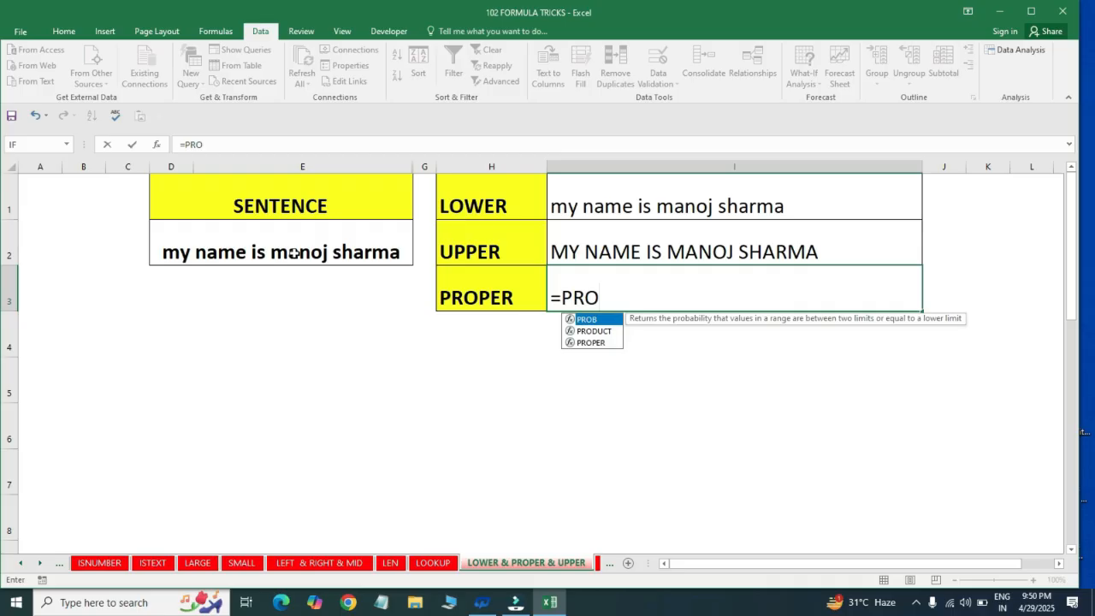
key(Down)
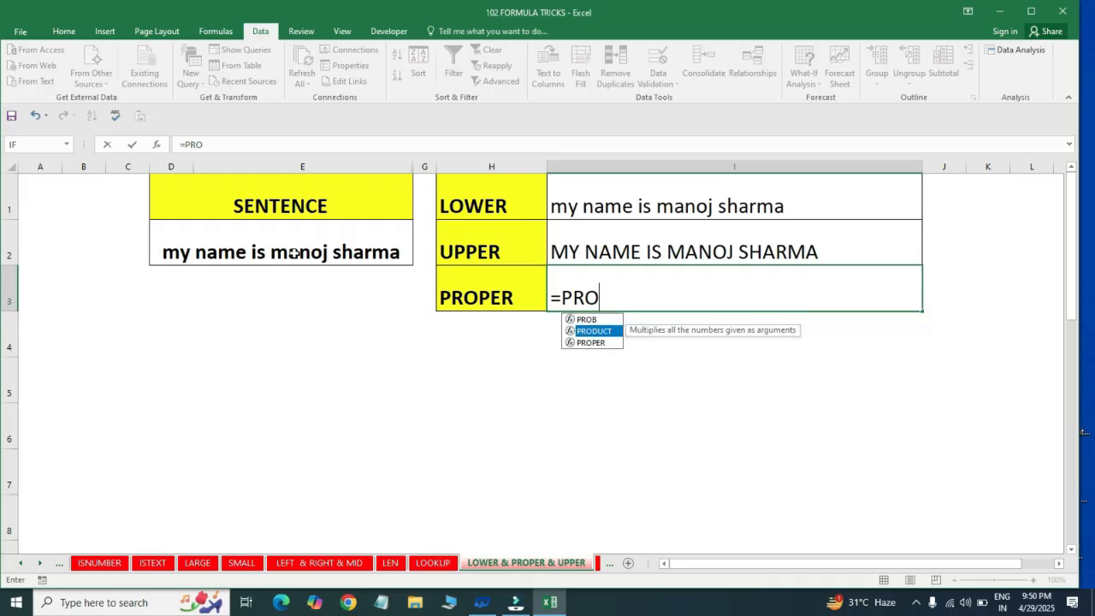
key(Down)
key(Tab)
click(238, 252)
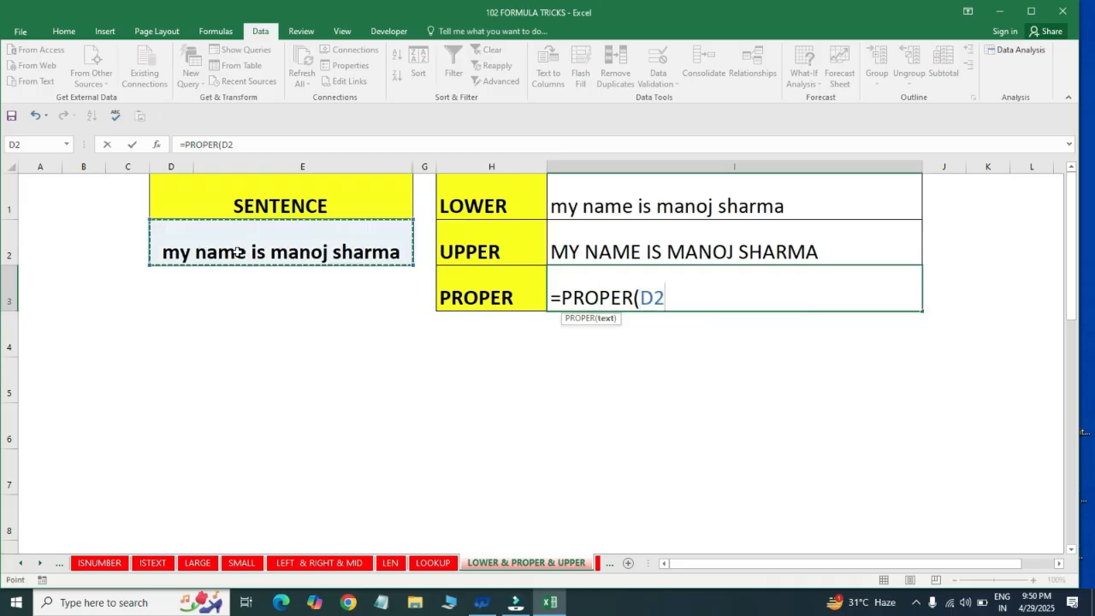
key(Return)
key(Up)
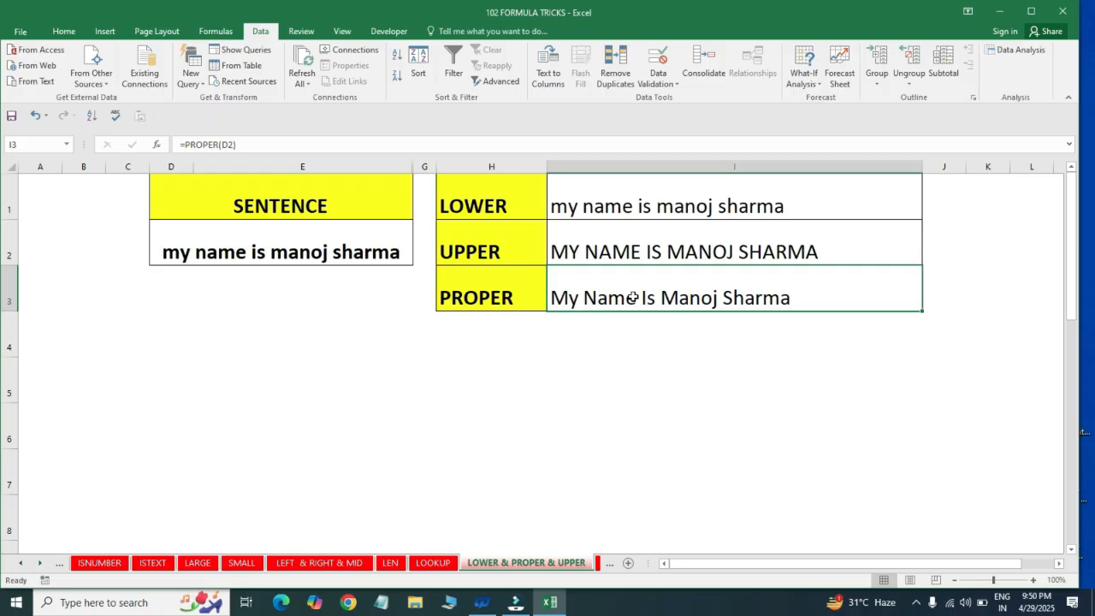
drag(677, 328, 655, 185)
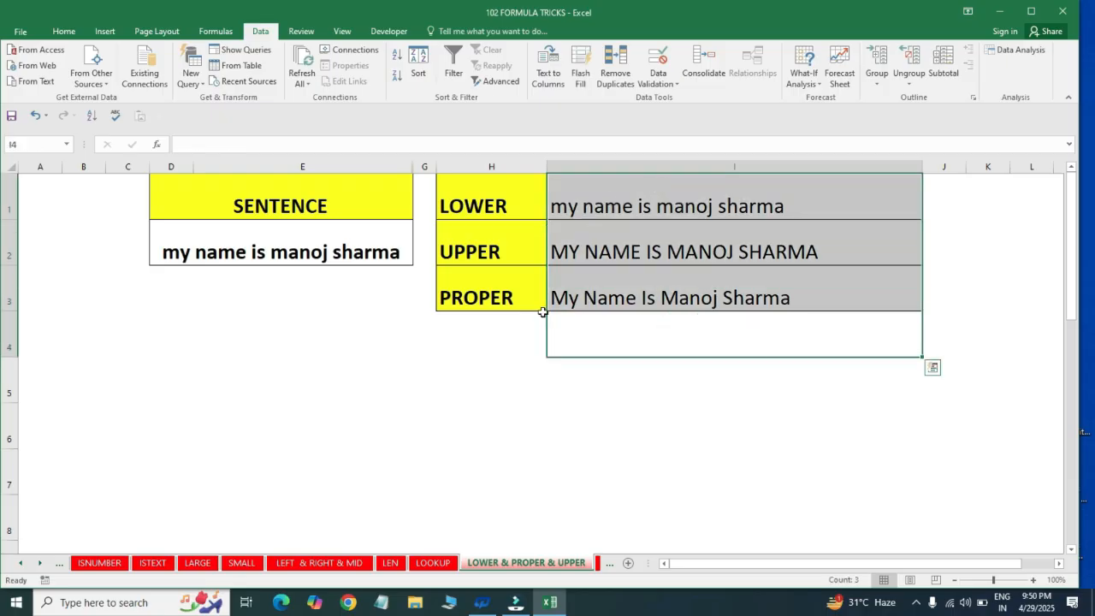
click(611, 199)
drag(627, 195, 627, 282)
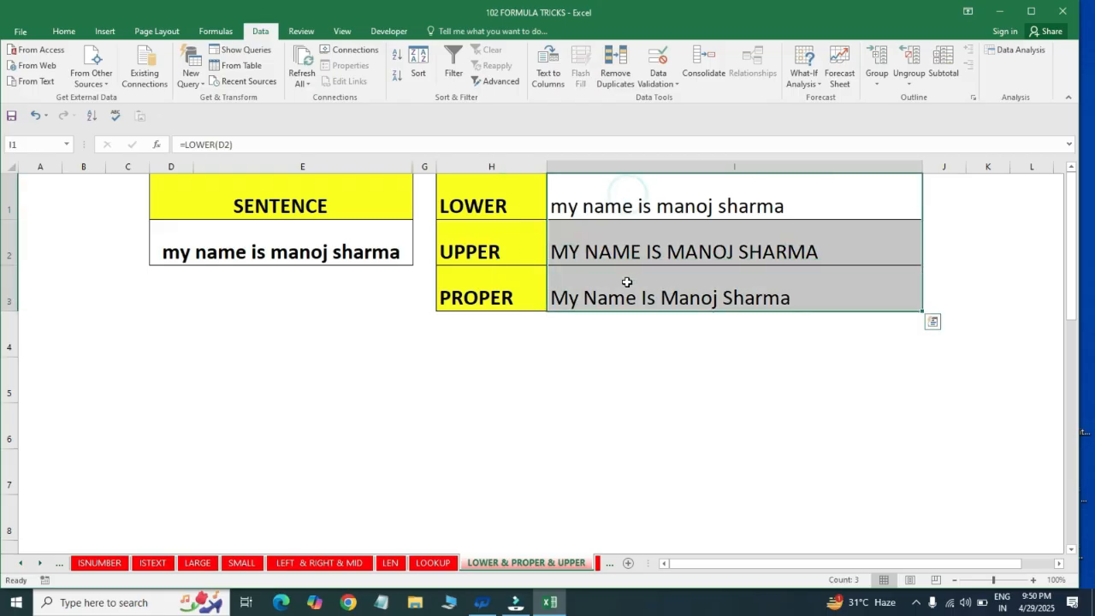
Switch to the MIN & MAX sheet and examine the VALUES column and the MIN and MAX result cells
key(ctrl+Page_Down)
key(ctrl+Page_Down)
key(Up)
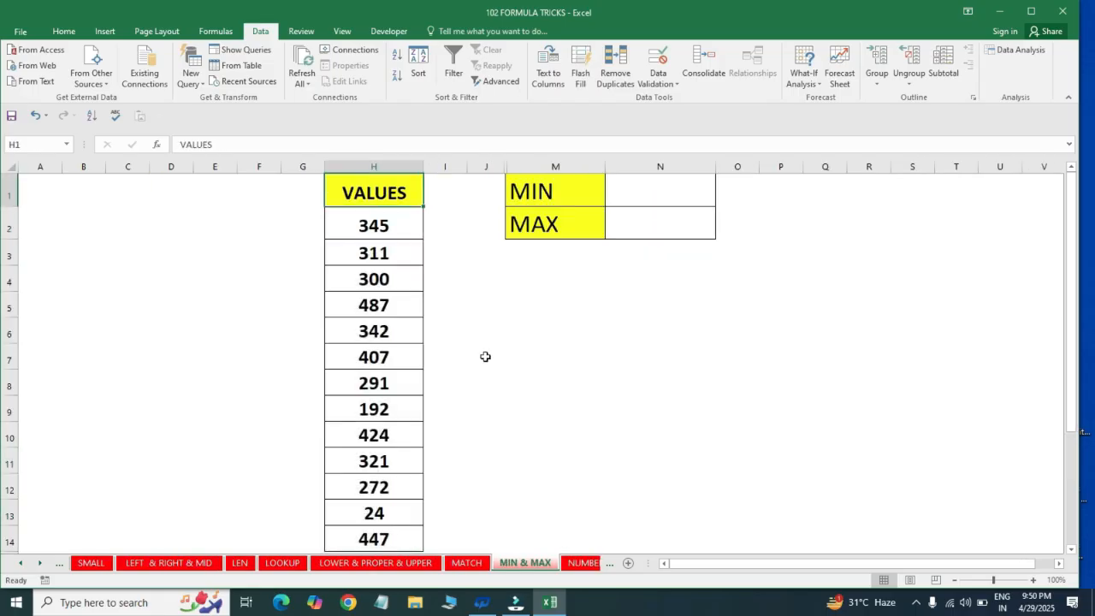
key(Right)
key(Right)
key(Right)
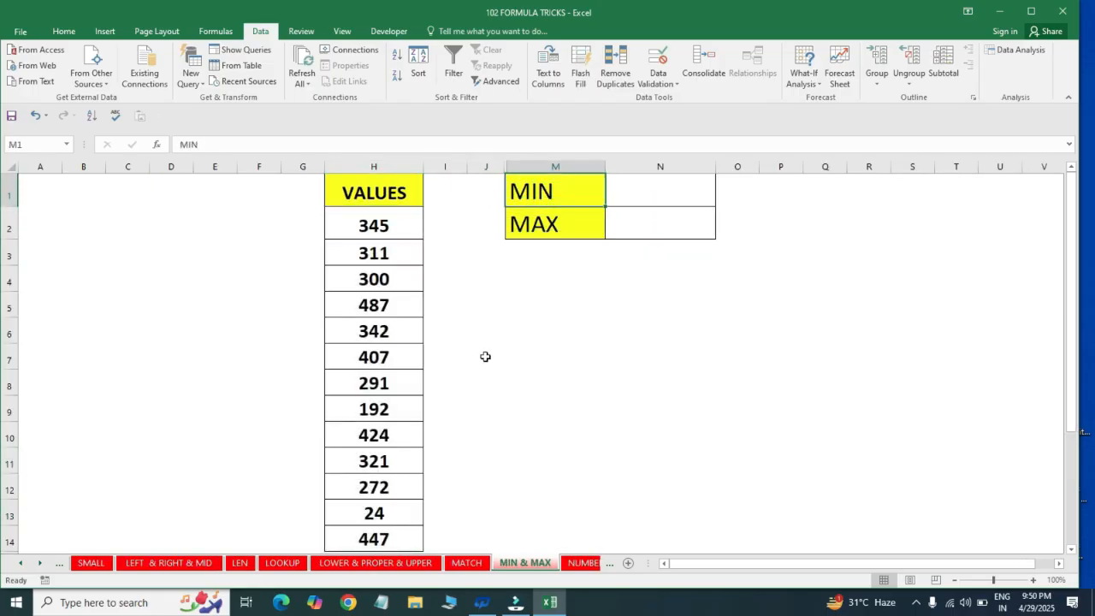
key(shift+Down)
key(shift+Up)
key(Right)
key(Down)
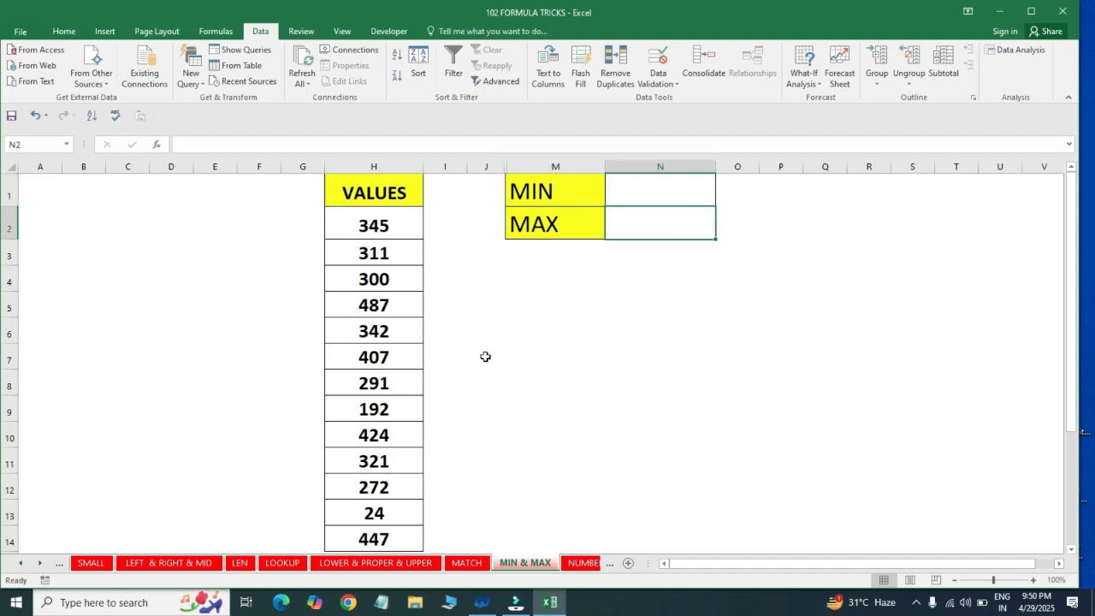
key(Up)
key(Left)
key(Left)
key(Left)
key(ctrl+shift+Down)
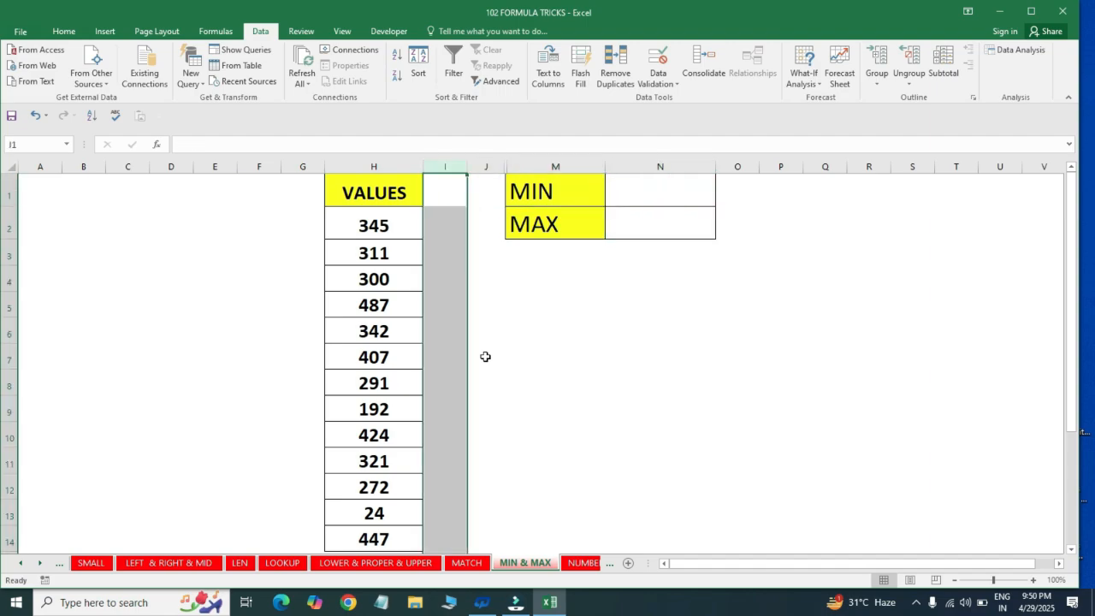
key(Left)
key(ctrl+shift+Down)
key(Right)
key(Right)
key(Right)
key(Right)
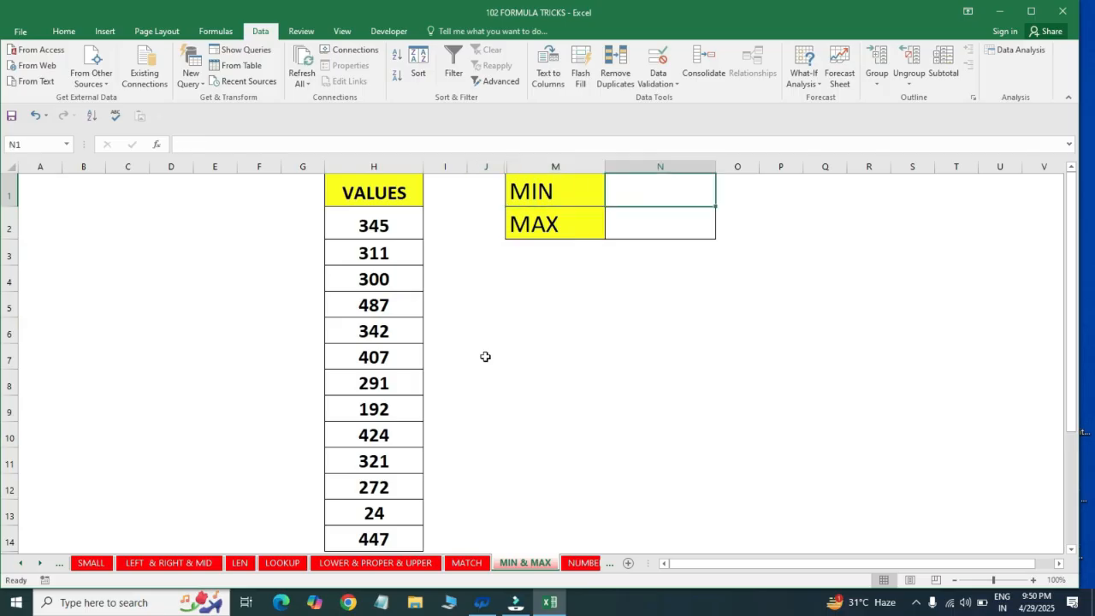
Enter the formula =MIN(H1:H14) in cell N1 to find the smallest number in the VALUES column
text(=MIN()
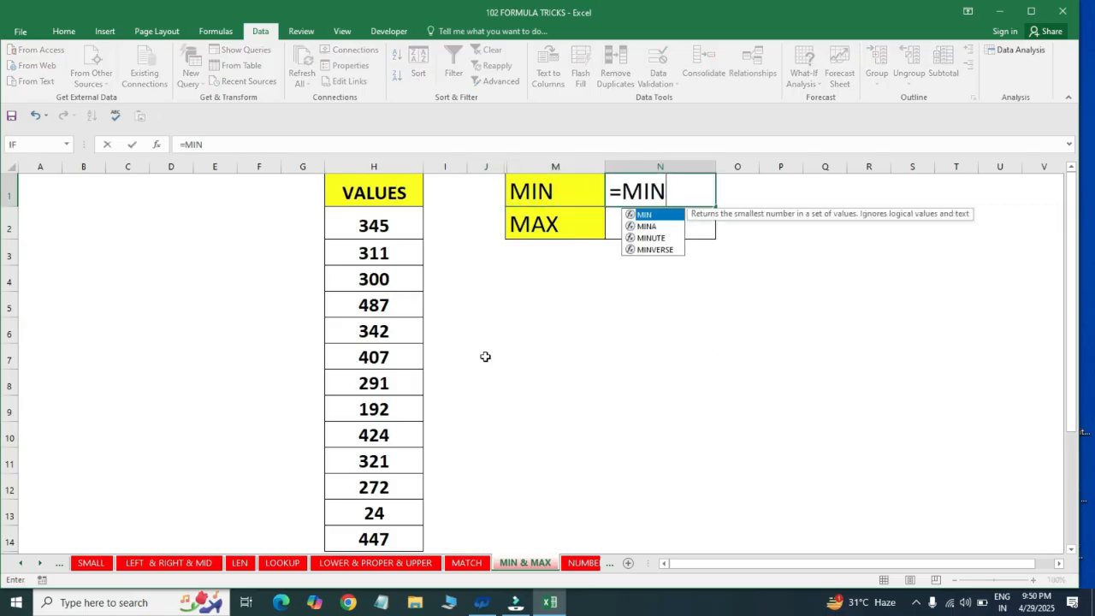
key(Left)
key(Left)
key(Left)
key(Left)
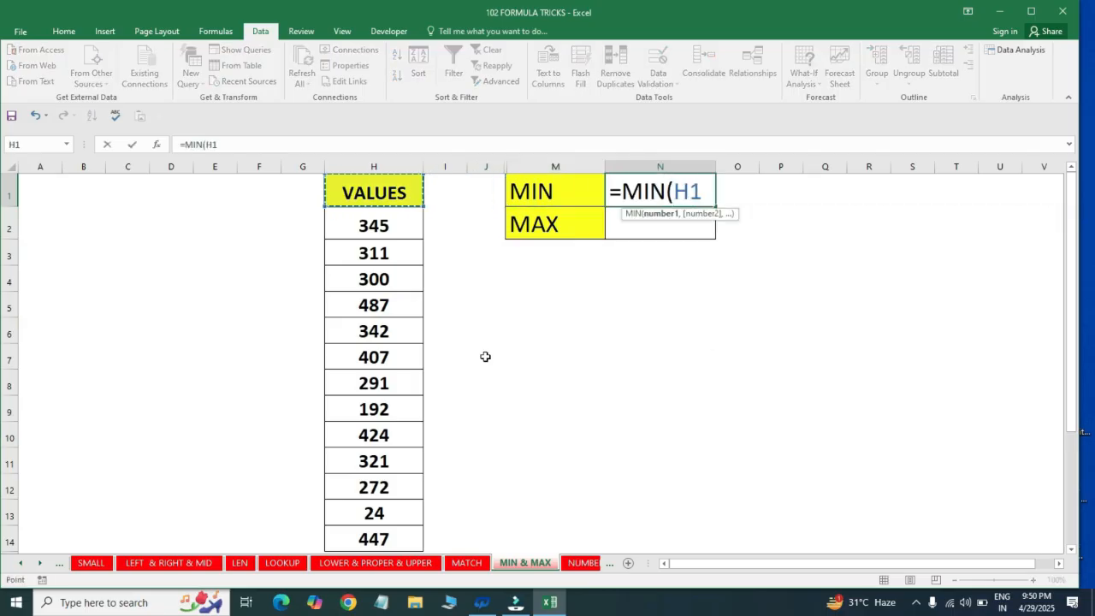
key(shift+Down)
key(shift+Down)
key(shift+Down)
key(shift+Down)
key(shift+Down)
key(shift+Down)
key(shift+Down)
key(shift+Down)
key(shift+Down)
key(shift+Down)
key(shift+Down)
key(shift+Down)
key(shift+Down)
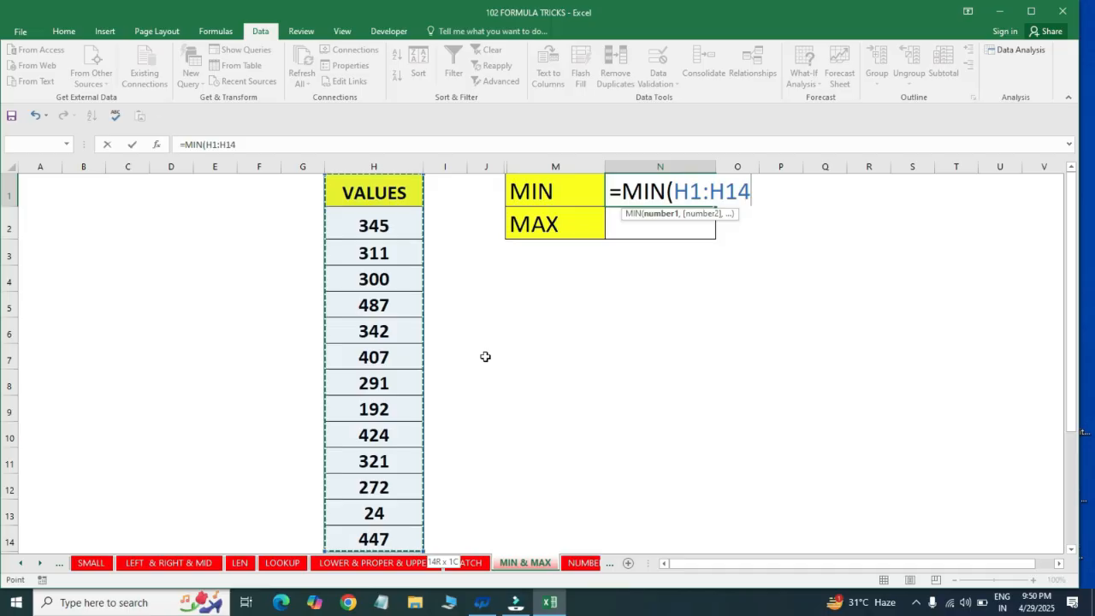
key(Return)
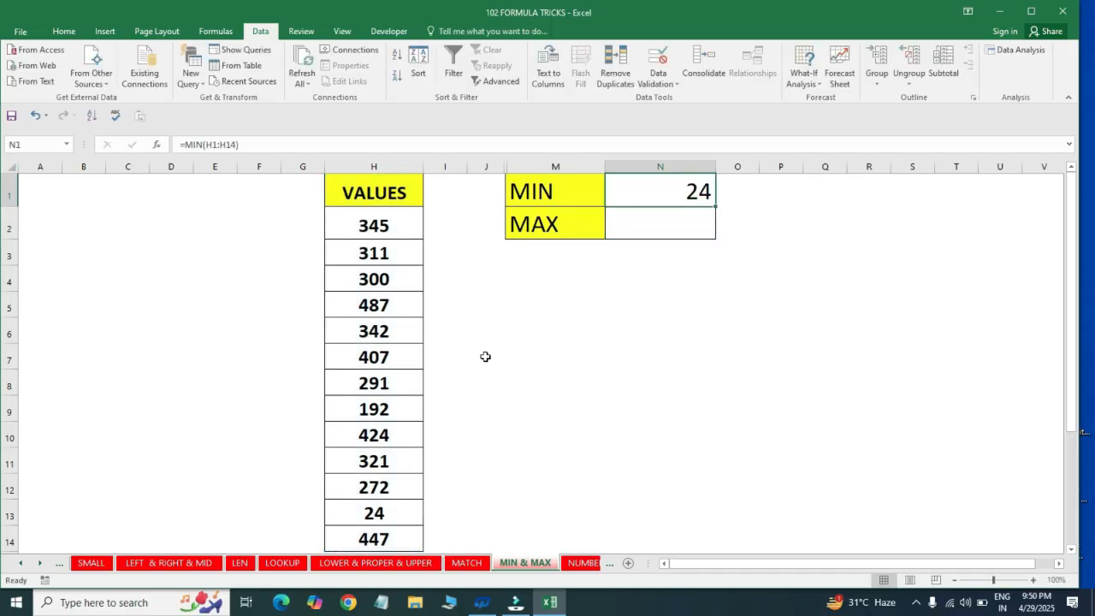
Enter the formula =MAX(H1:H14) in cell N2 to find the largest number in the VALUES column
text(=MAT)
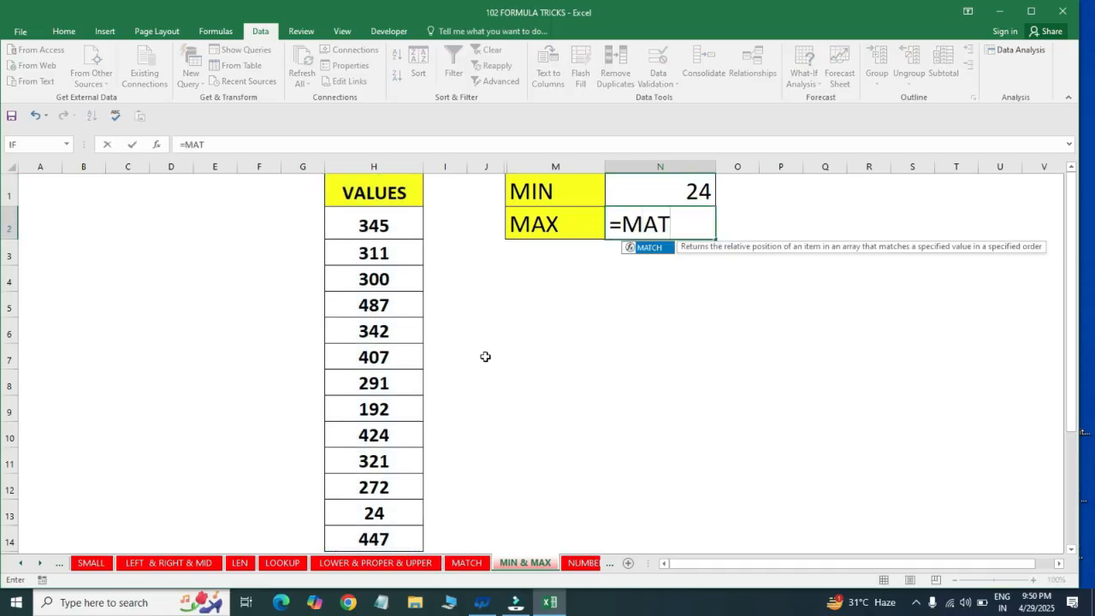
key(BackSpace)
text(X()
key(Left)
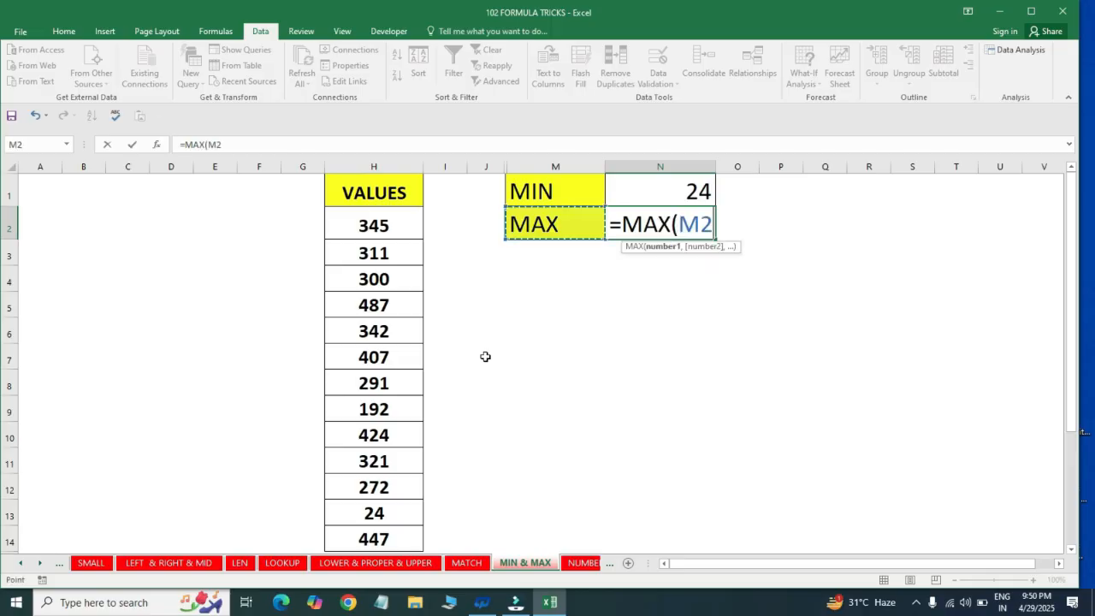
key(Left)
key(Left)
key(Up)
key(Left)
key(ctrl+shift+Down)
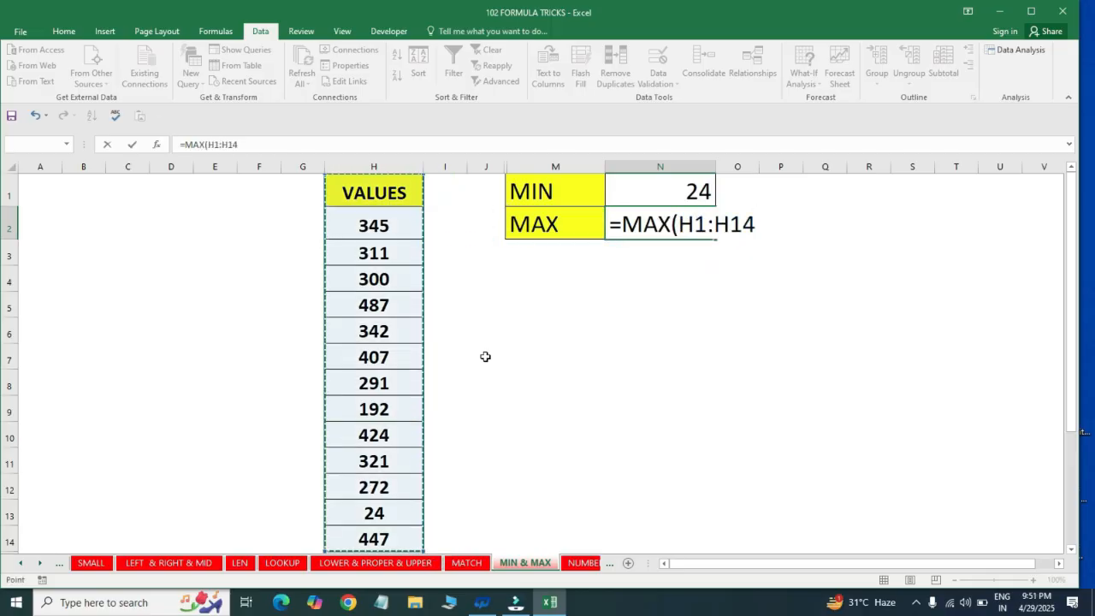
key(Return)
key(Up)
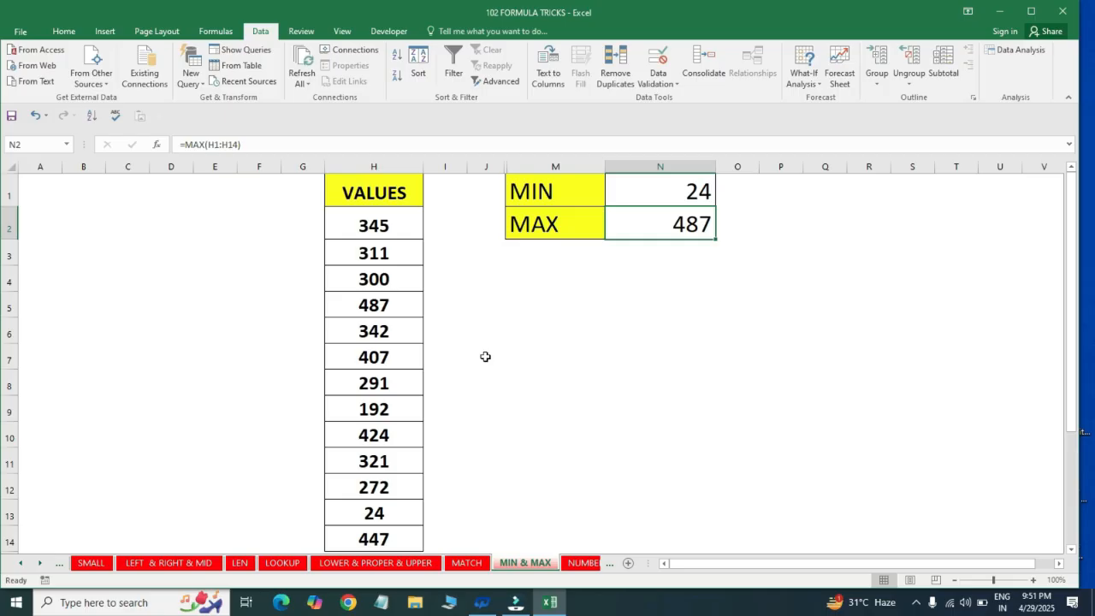
Review the VALUES column in H from end to end against the MIN and MAX result cells
key(Left)
key(Left)
key(Left)
key(Left)
key(ctrl+Down)
key(ctrl+Up)
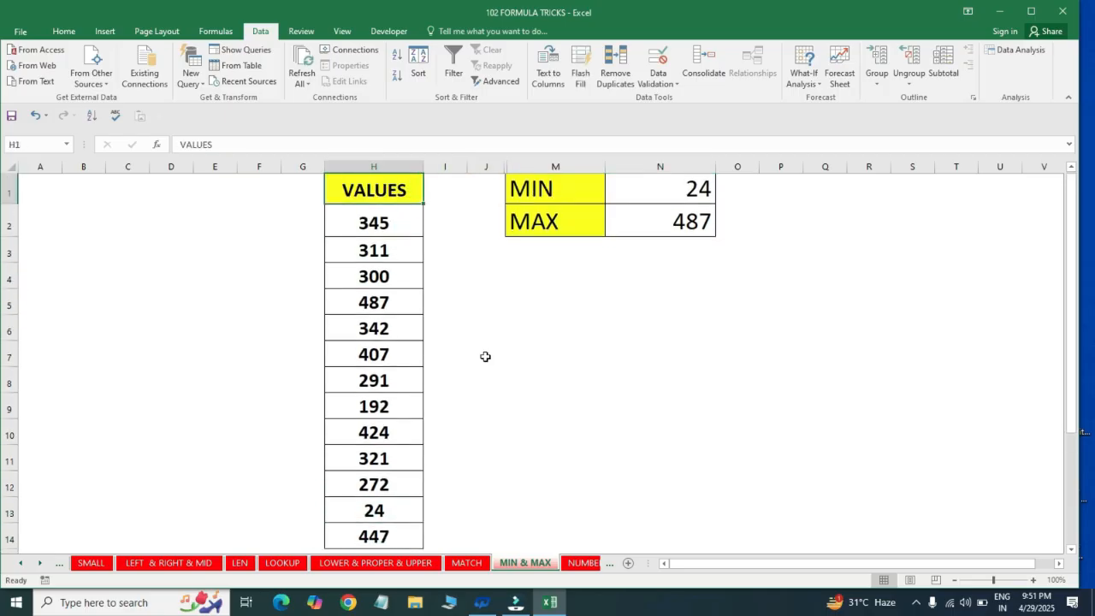
key(Down)
key(Right)
key(Right)
key(Right)
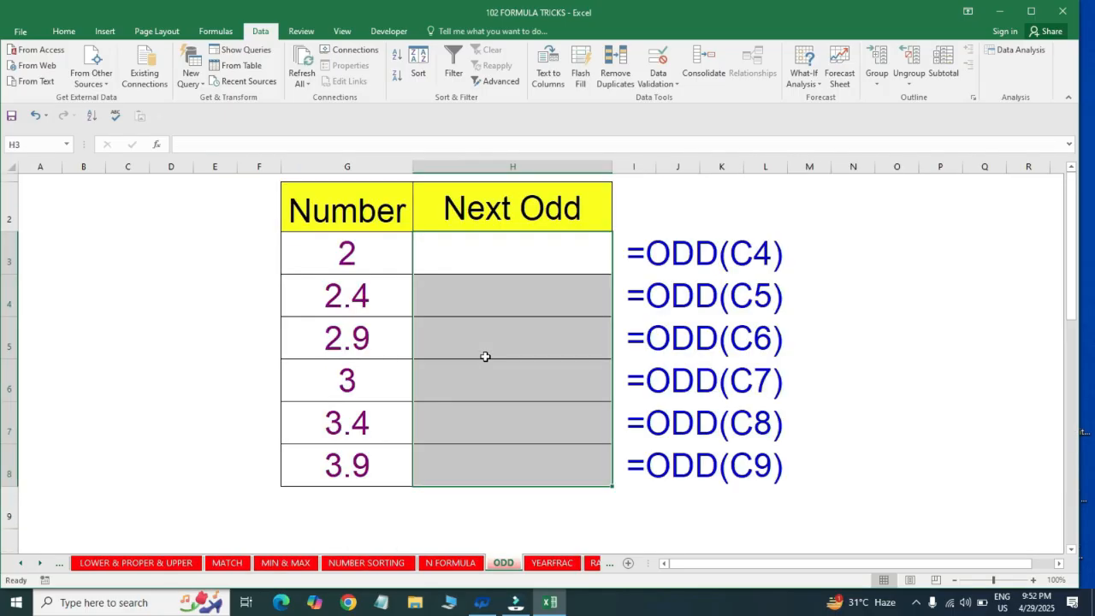
key(Up)
key(Down)
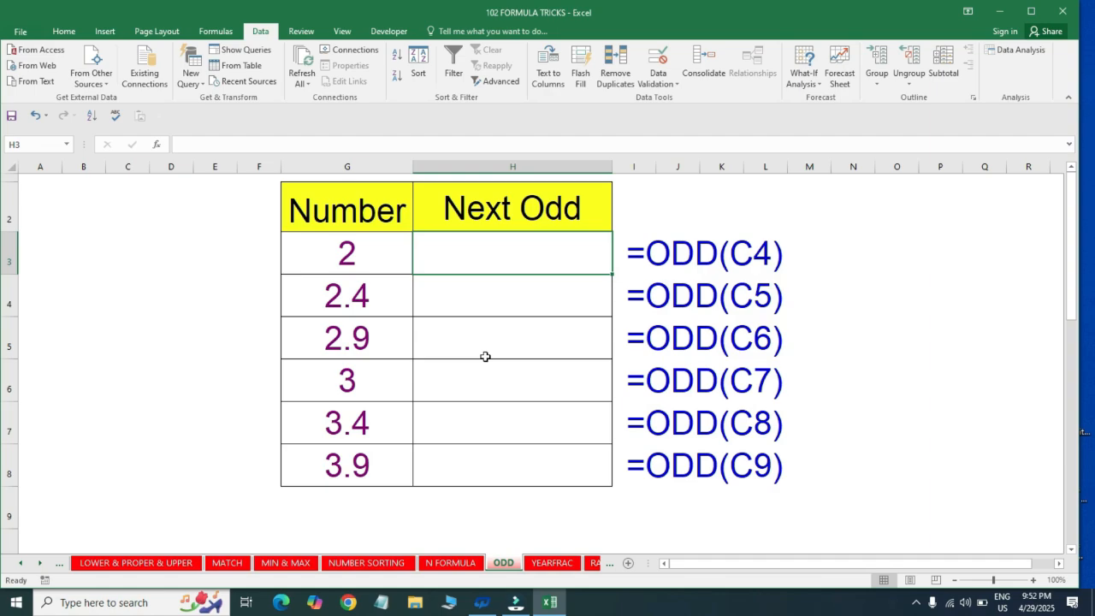
Enter the formula =ODD(G3) in cell H3 of the ODD sheet, under Next Odd
key(Left)
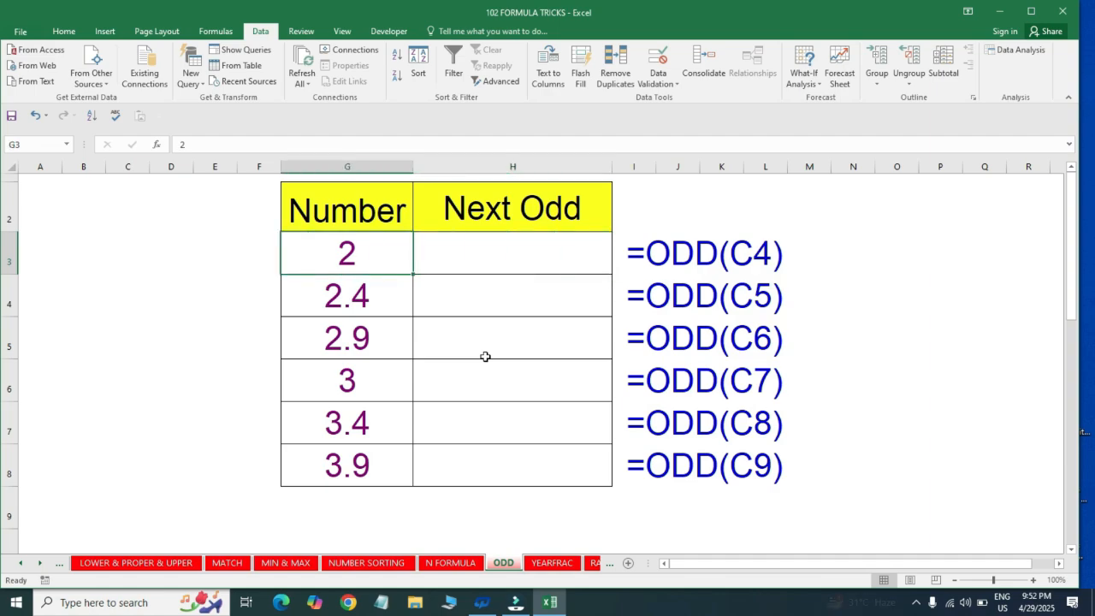
key(Right)
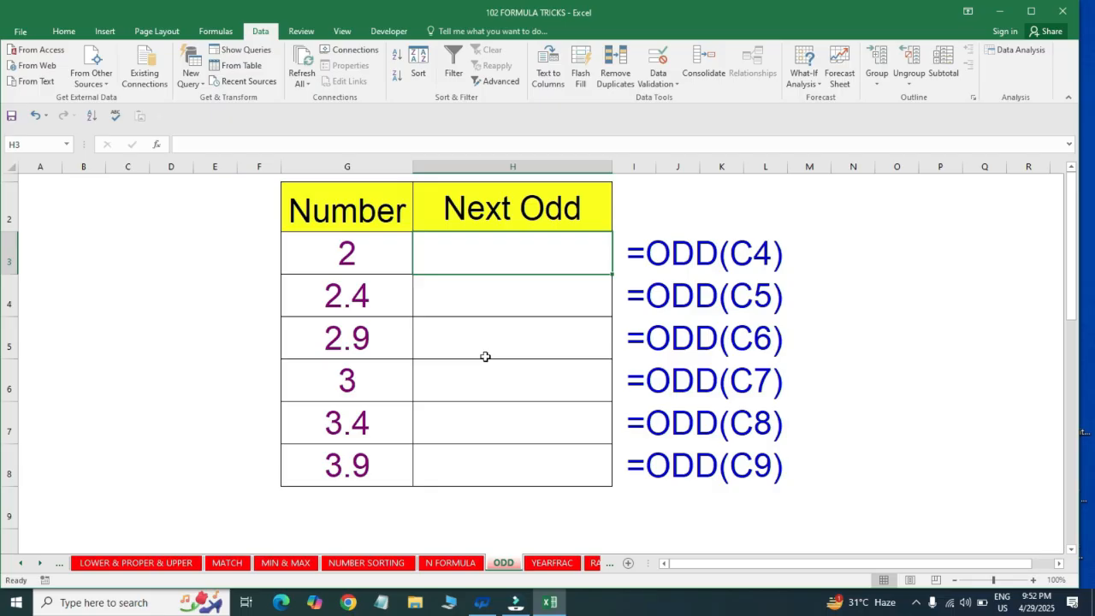
text(=OD)
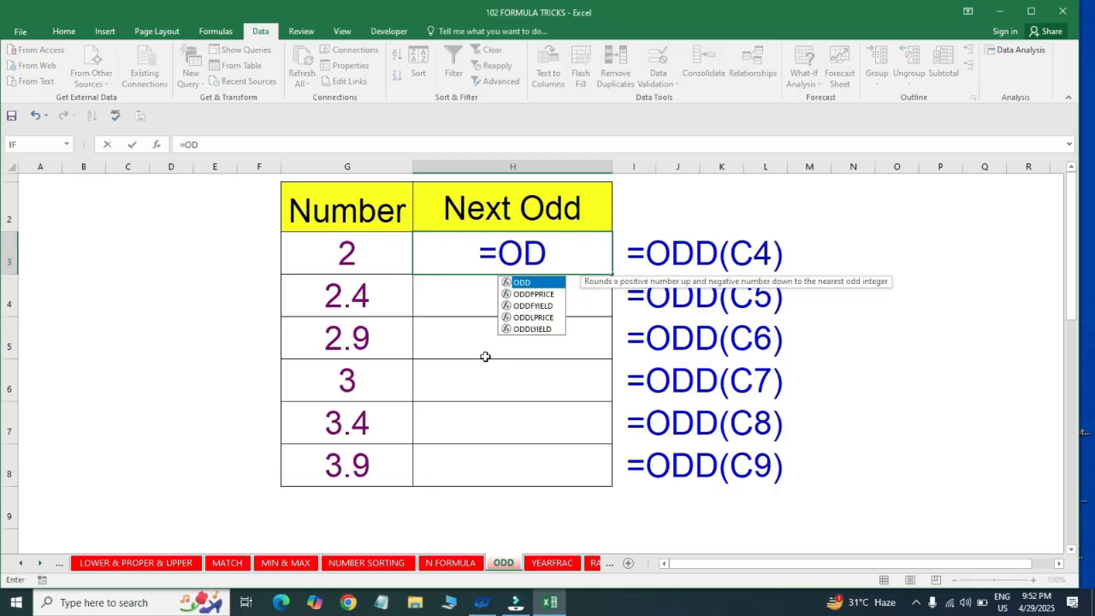
text(D()
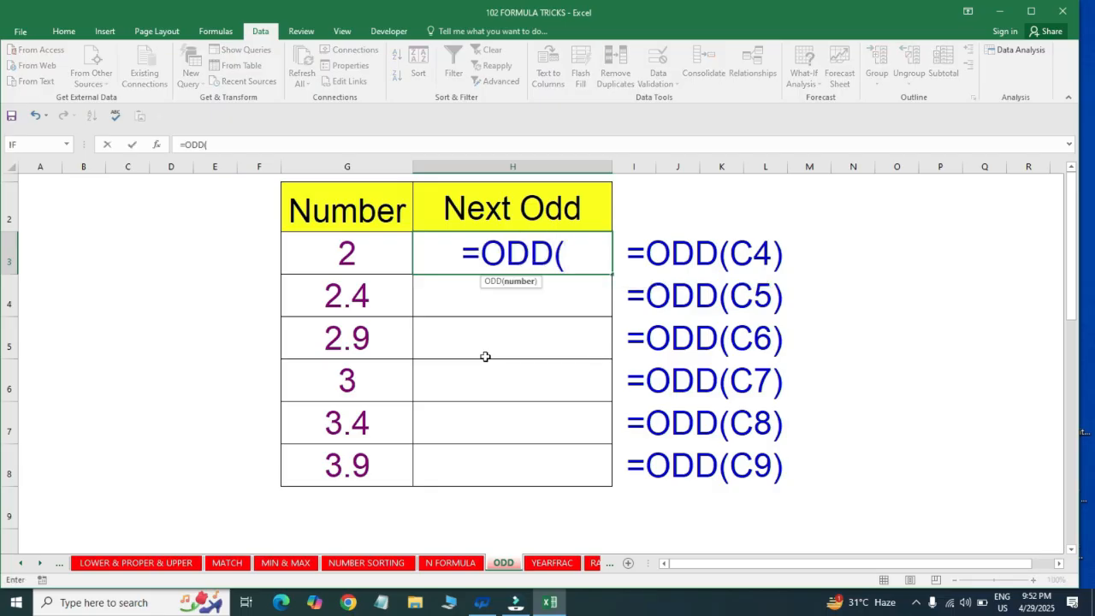
click(358, 266)
text())
key(Return)
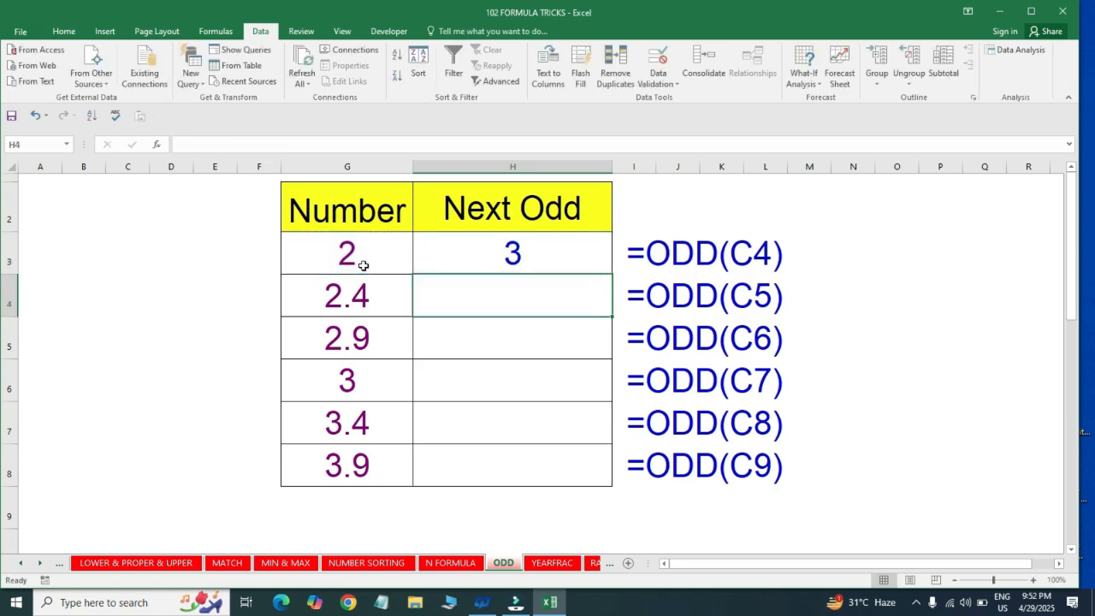
Fill the ODD formula from H3 down through H8 for the remaining numbers
key(Down)
key(Down)
key(Down)
key(Down)
key(ctrl+shift+Up)
key(ctrl+d)
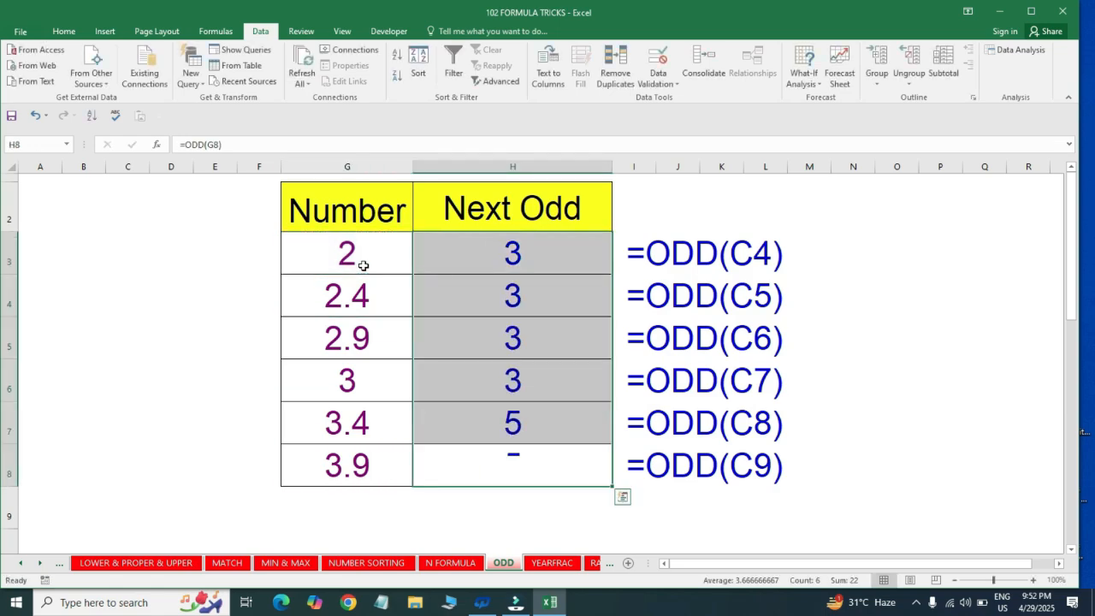
Compare the numbers in G4, G7 and G8 with their Next Odd results in column H
click(347, 306)
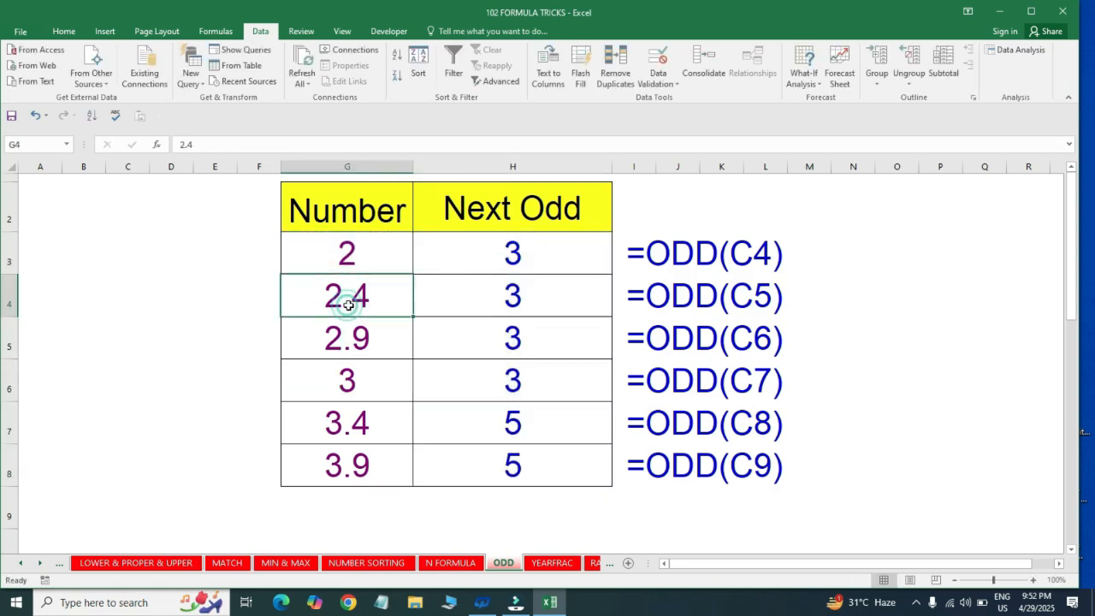
click(511, 293)
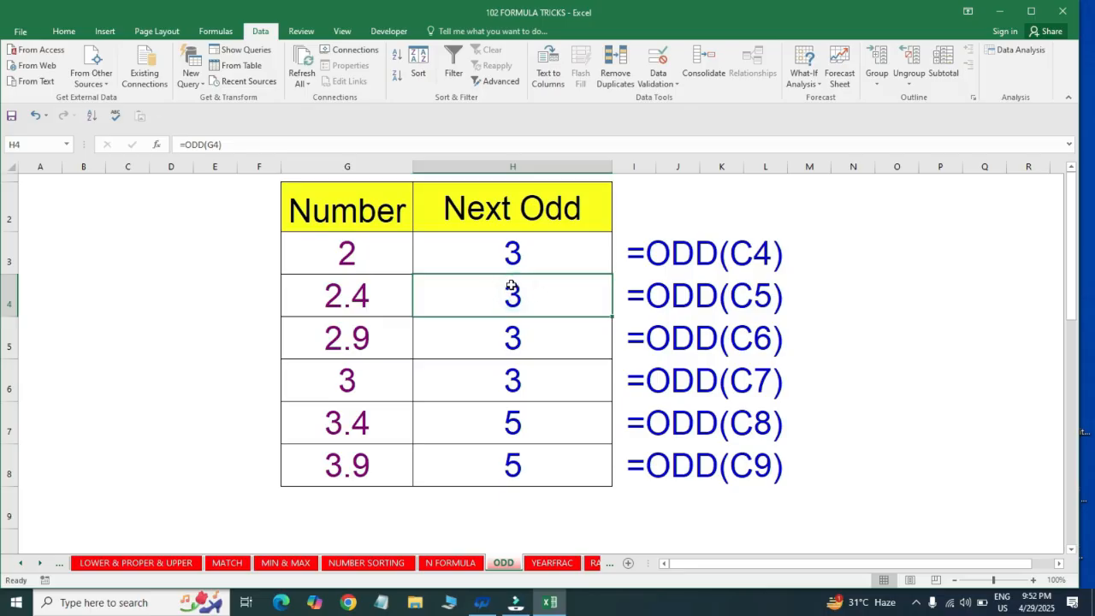
click(348, 428)
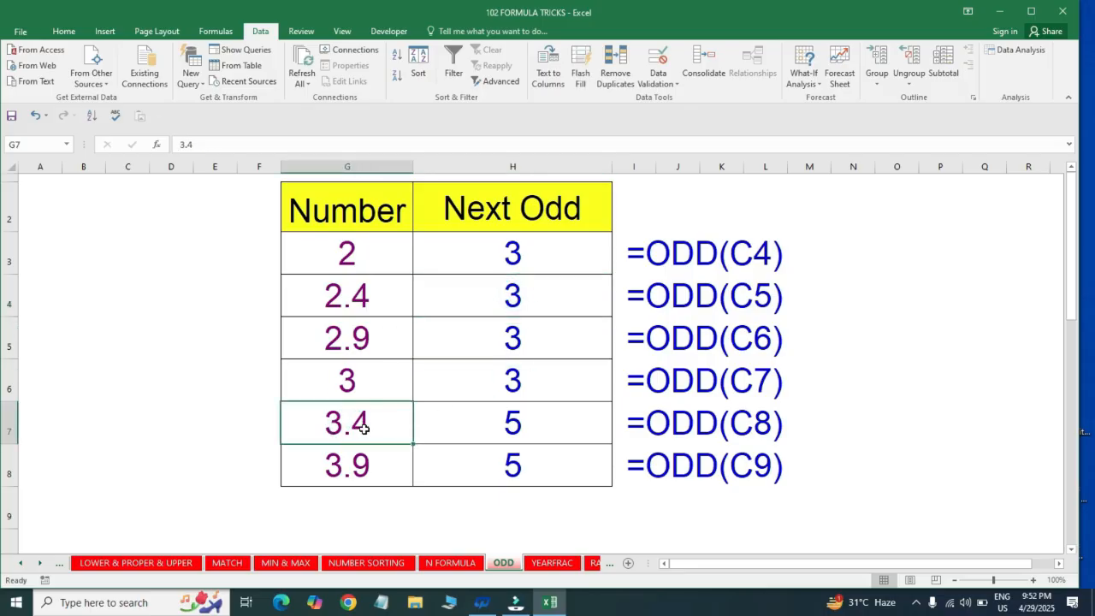
click(535, 424)
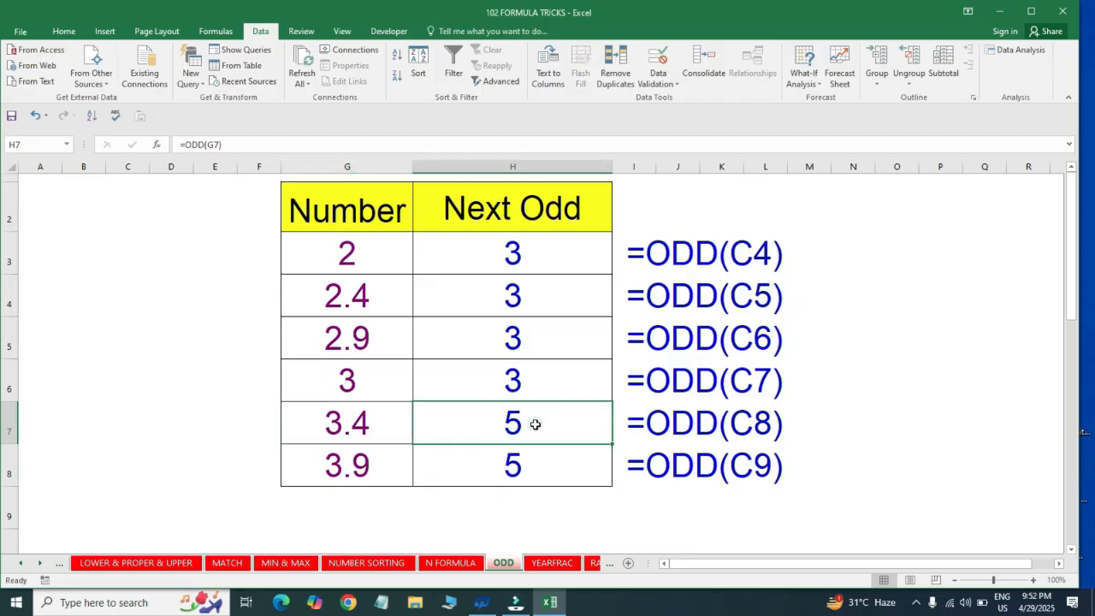
click(393, 467)
click(529, 467)
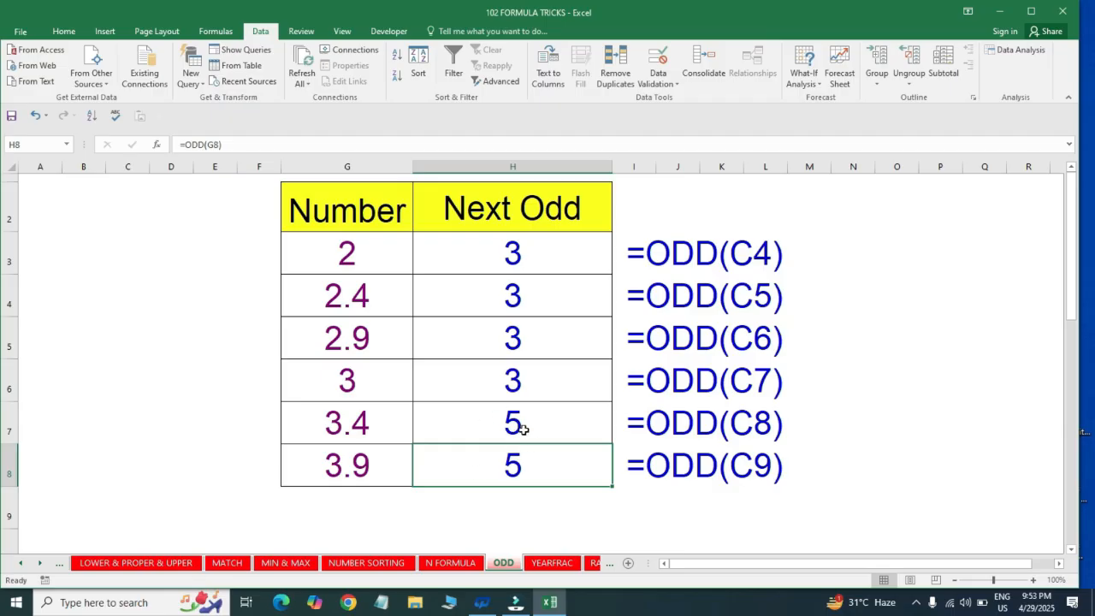
click(464, 423)
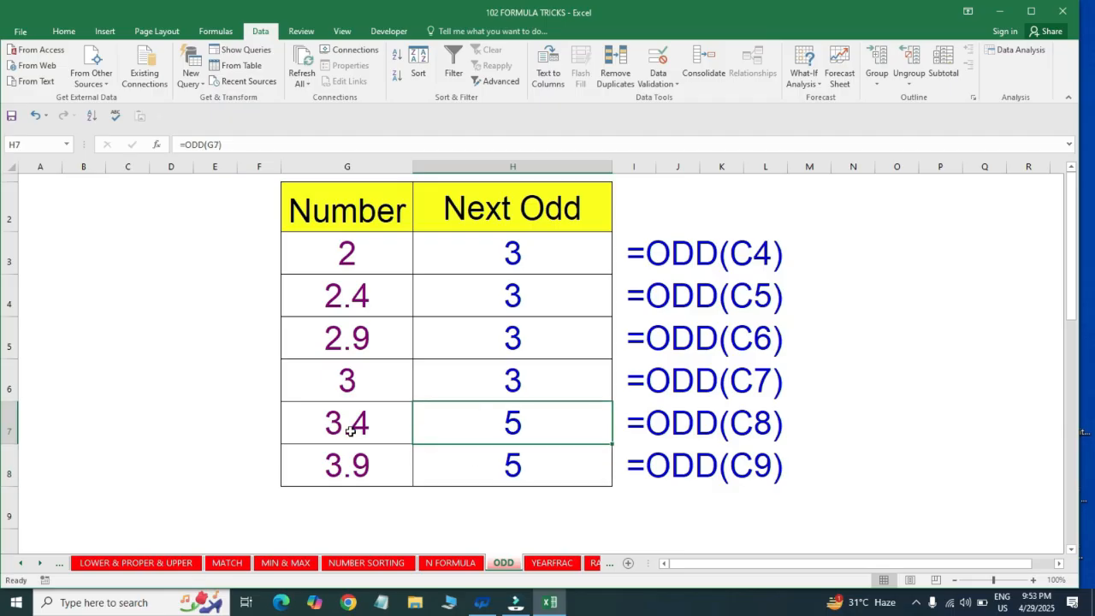
click(376, 424)
click(494, 420)
Switch to the YEARFRAC sheet and examine the extent of the Date of birth and age columns
key(ctrl+Page_Down)
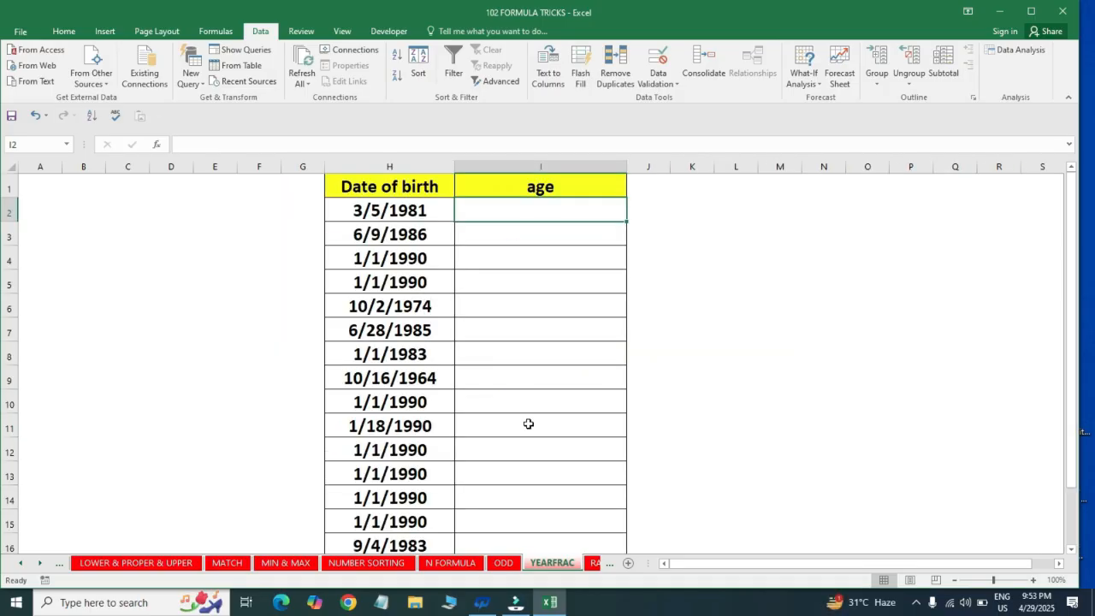
key(Left)
key(ctrl+shift+Down)
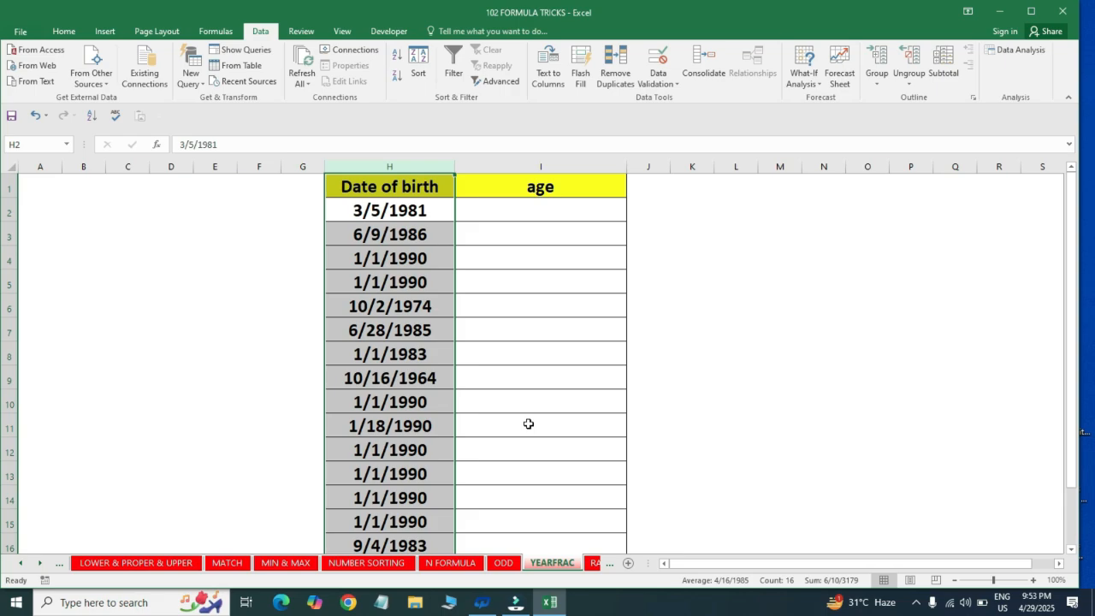
key(ctrl+Up)
key(ctrl+shift+Down)
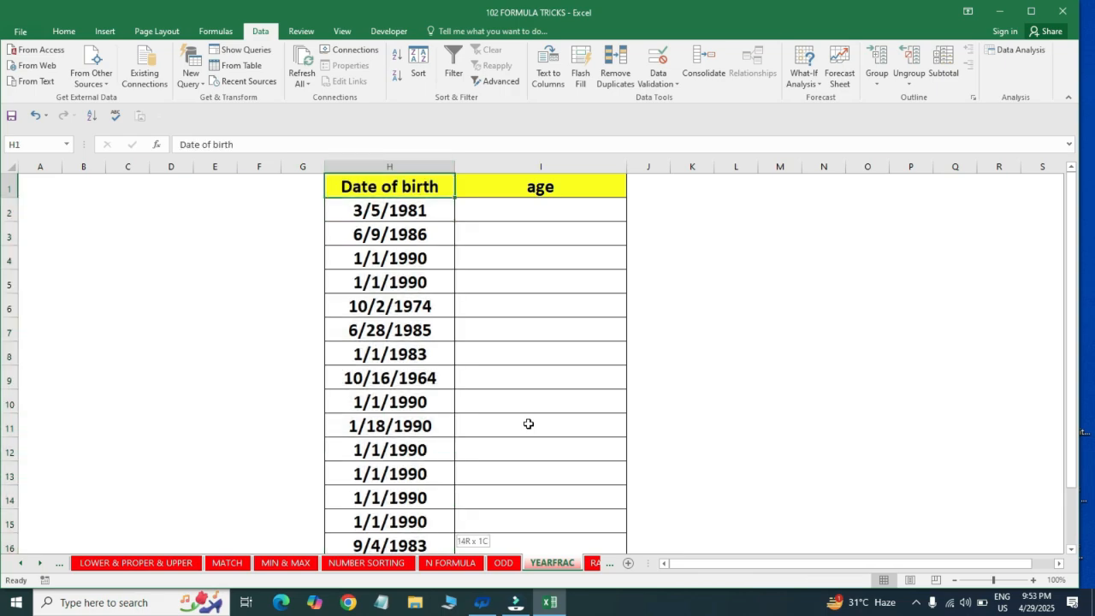
key(ctrl+Up)
key(ctrl+Down)
key(Right)
key(ctrl+Up)
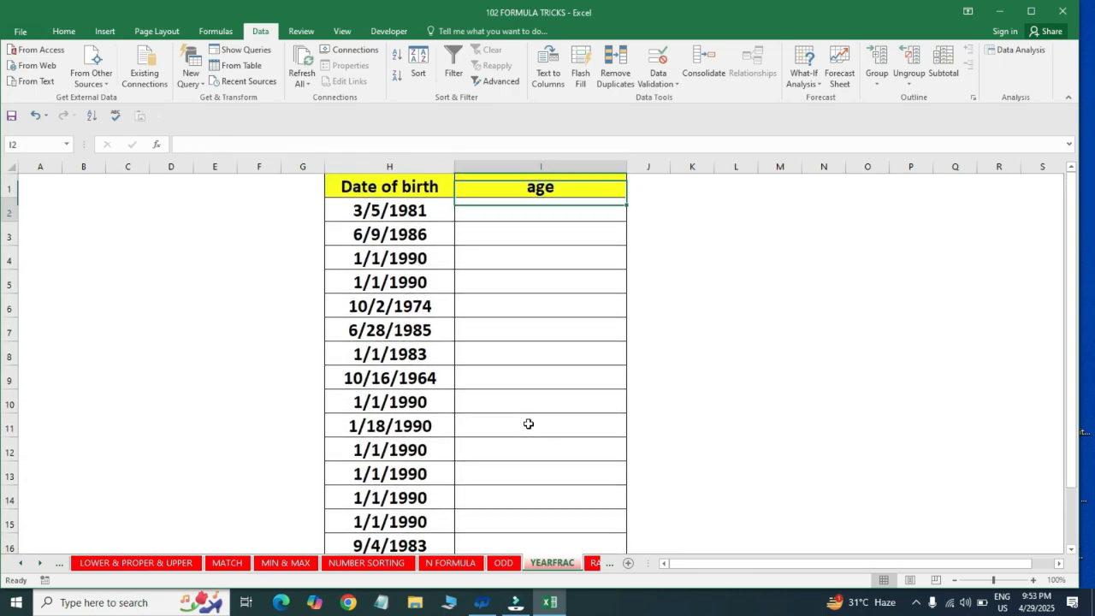
Enter the formula =INT(YEARFRAC(H2,TODAY())) in cell I2 of the YEARFRAC sheet, under age
key(Down)
text(=)
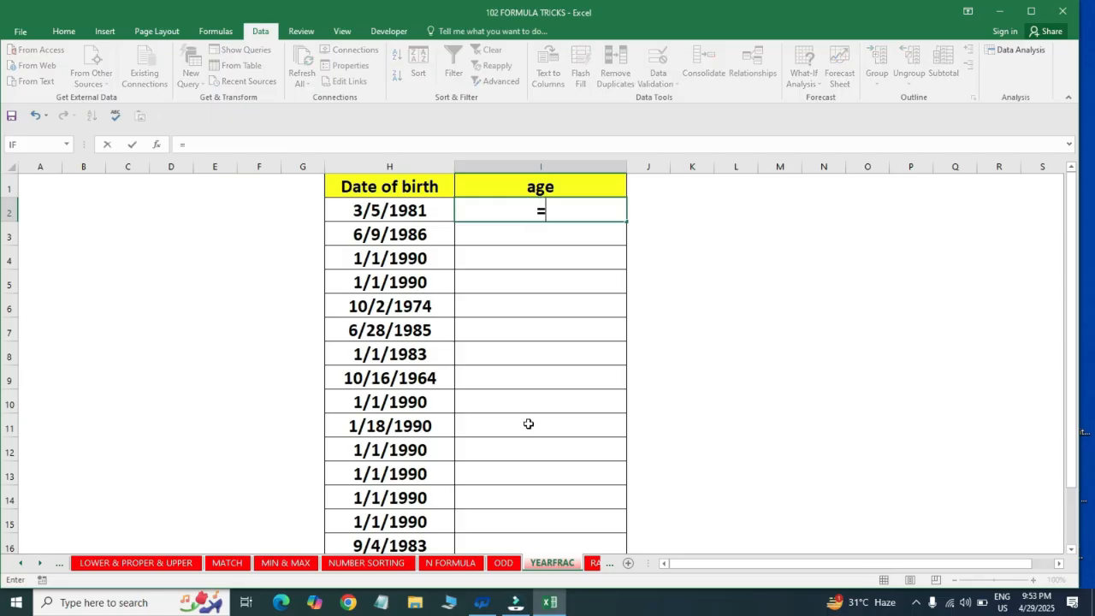
text(INT()
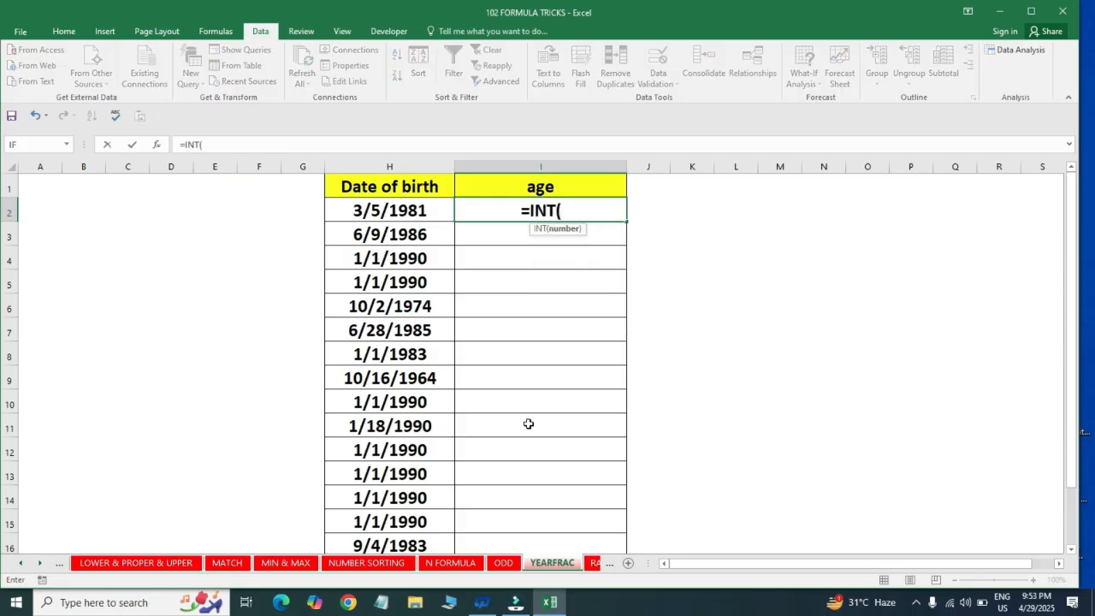
text(YEAR)
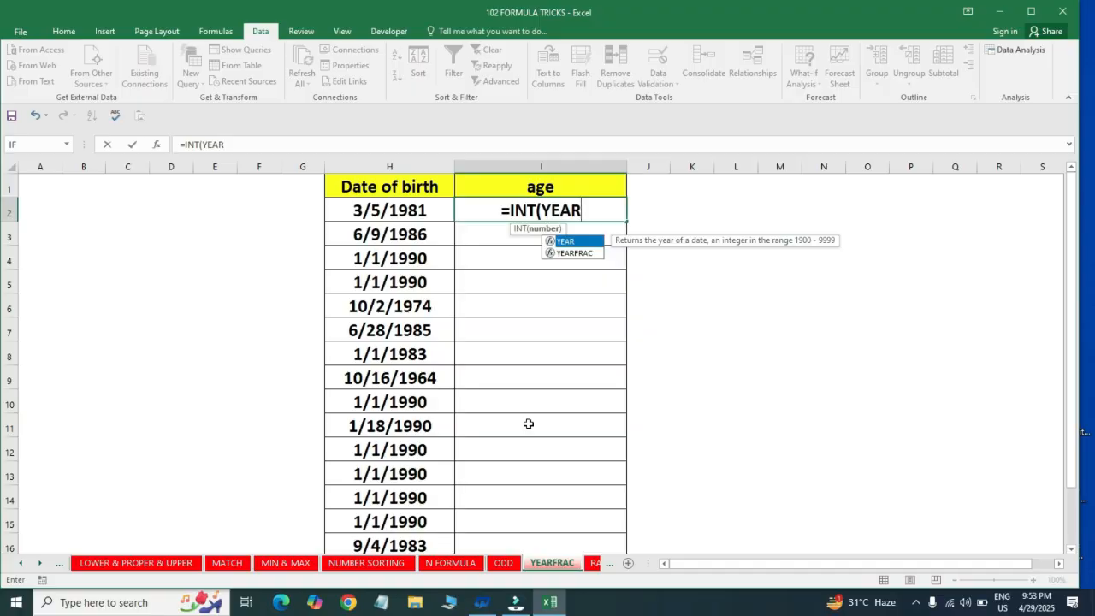
key(Down)
key(Tab)
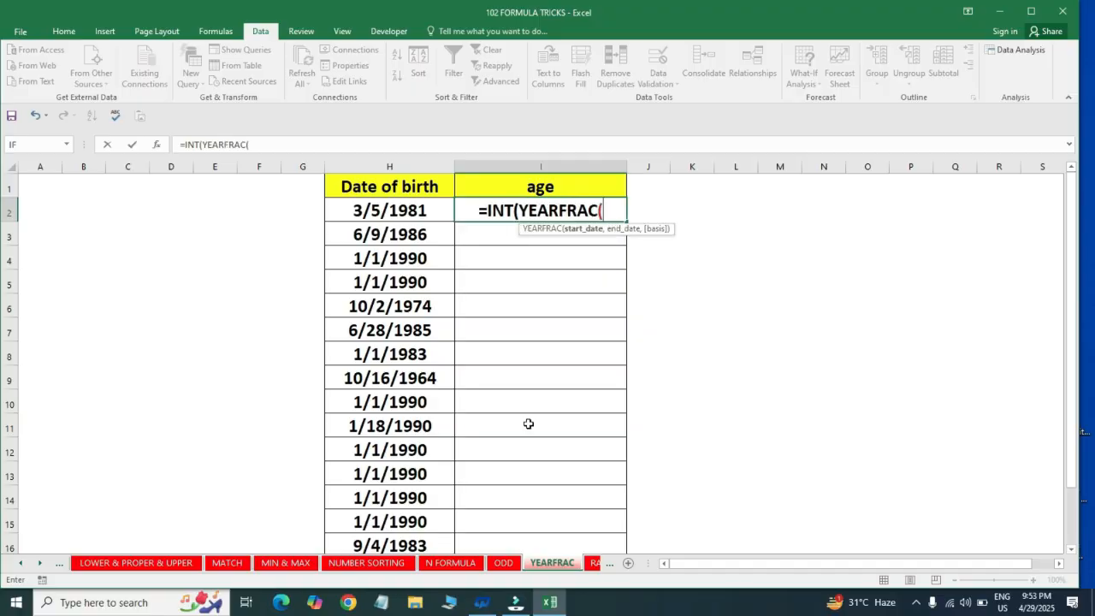
click(406, 209)
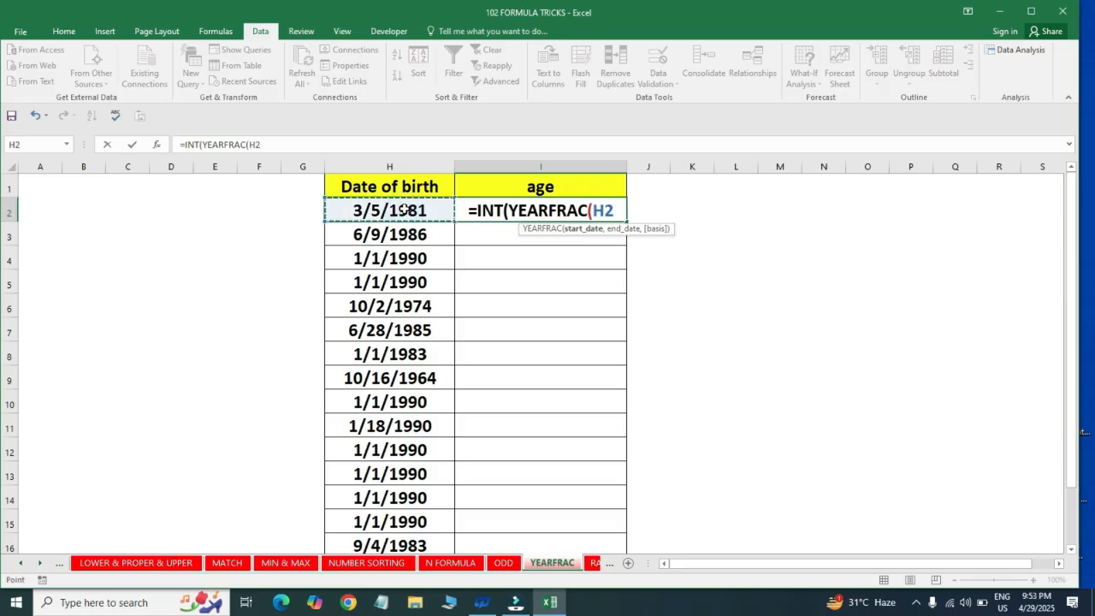
text(,)
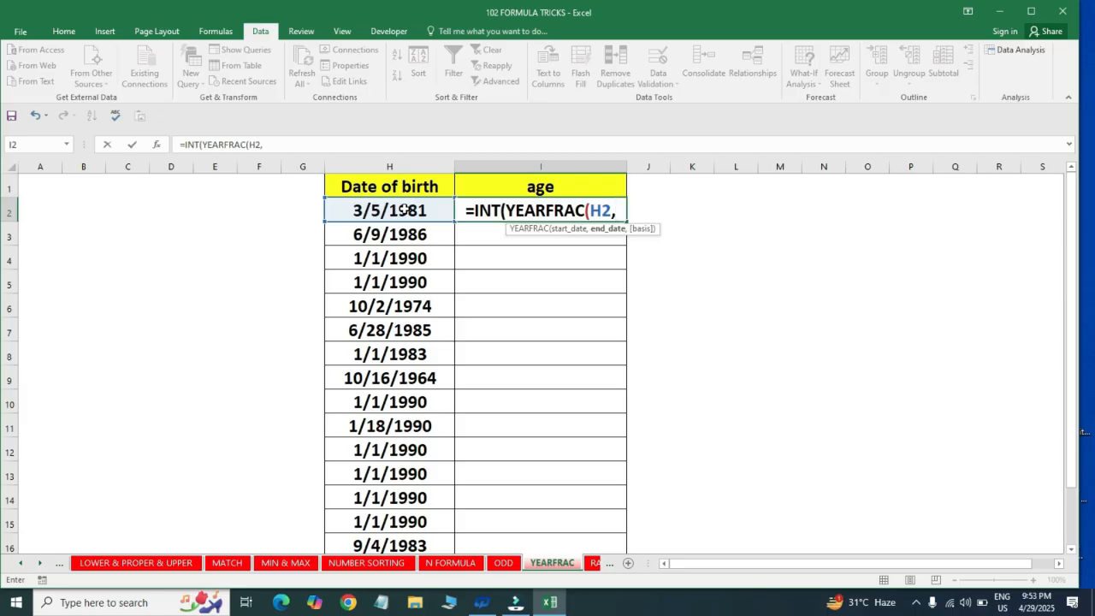
text(TODAY()
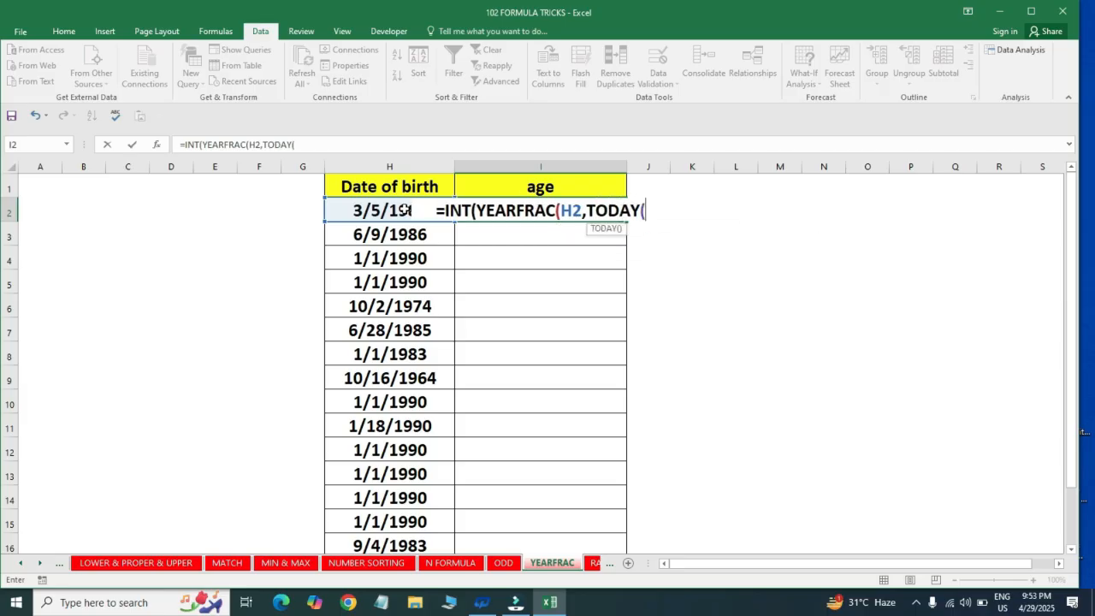
text()))
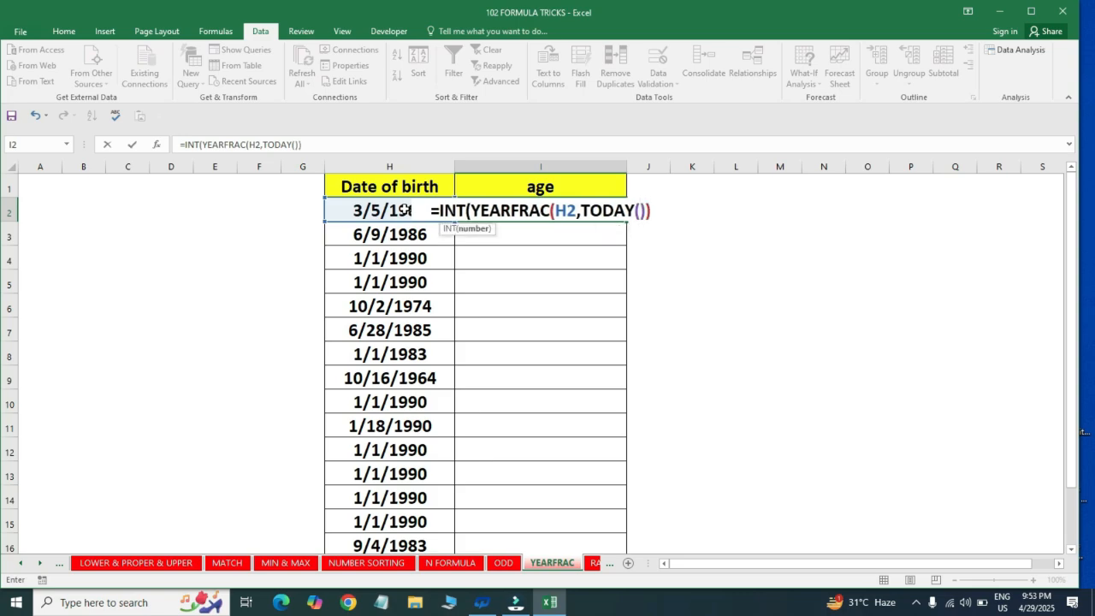
text())
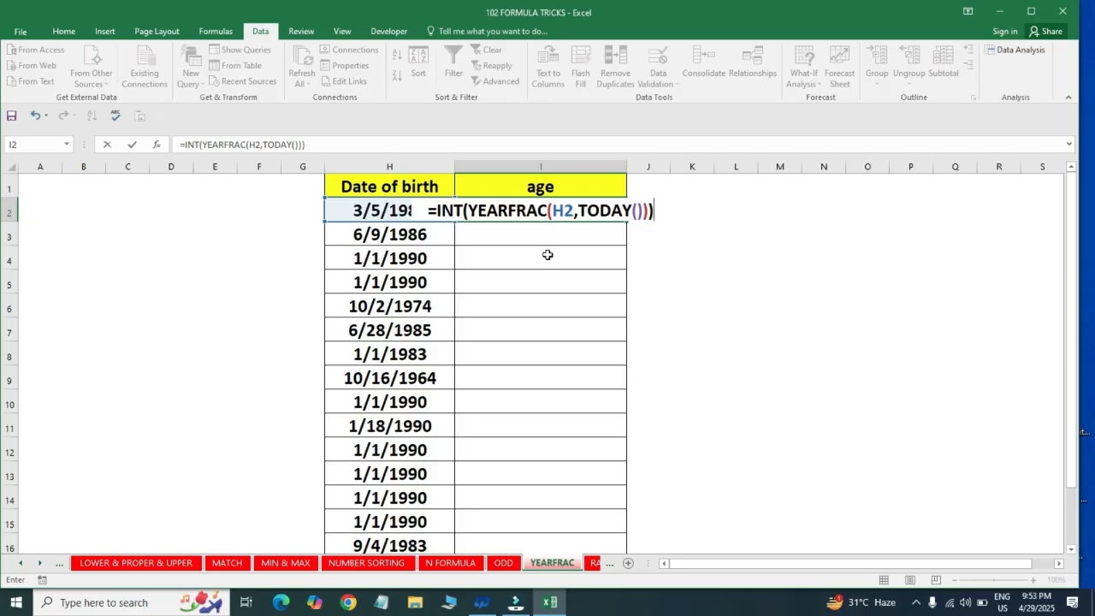
key(Return)
Fill the age formula from I2 down through I16 for the remaining dates of birth
key(Left)
key(ctrl+Down)
key(Right)
key(ctrl+shift+Up)
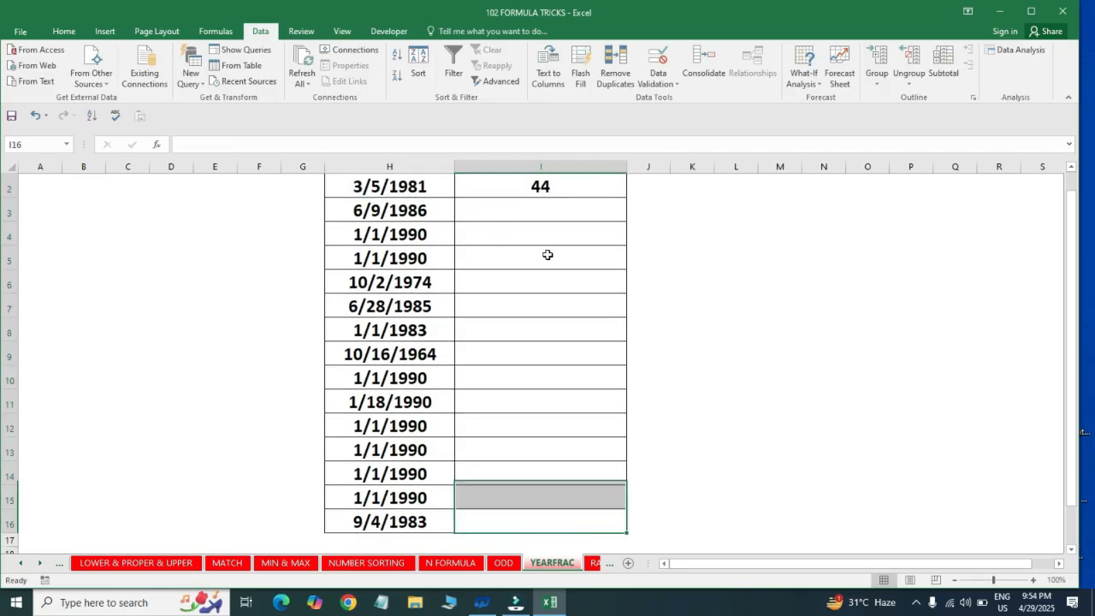
key(ctrl+d)
Compare the first few dates of birth in column H with their calculated ages in column I
key(ctrl+Up)
key(Down)
key(Left)
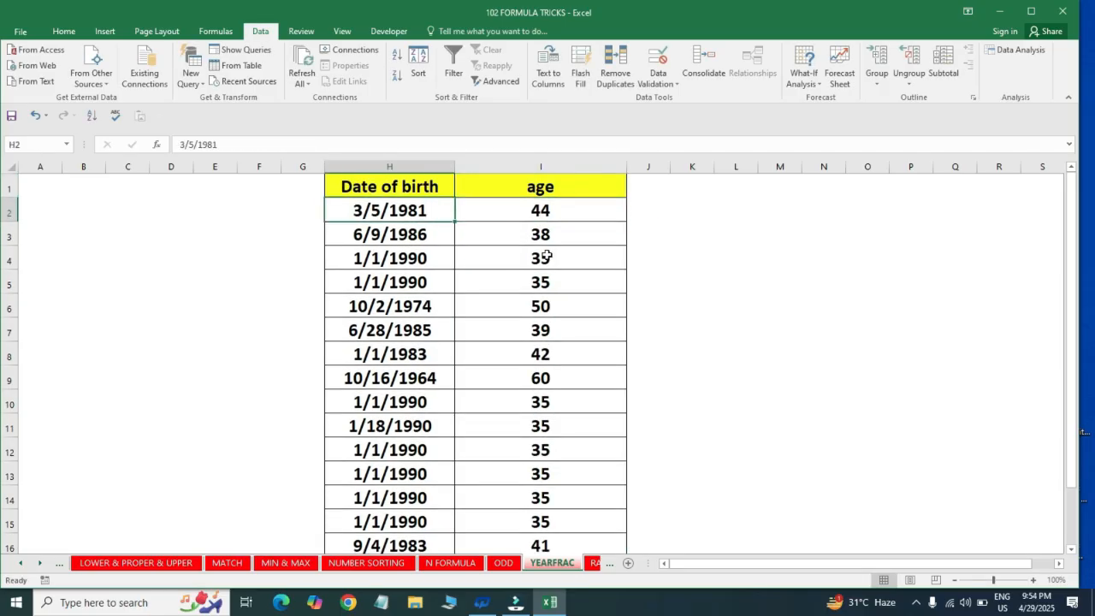
key(Right)
key(Left)
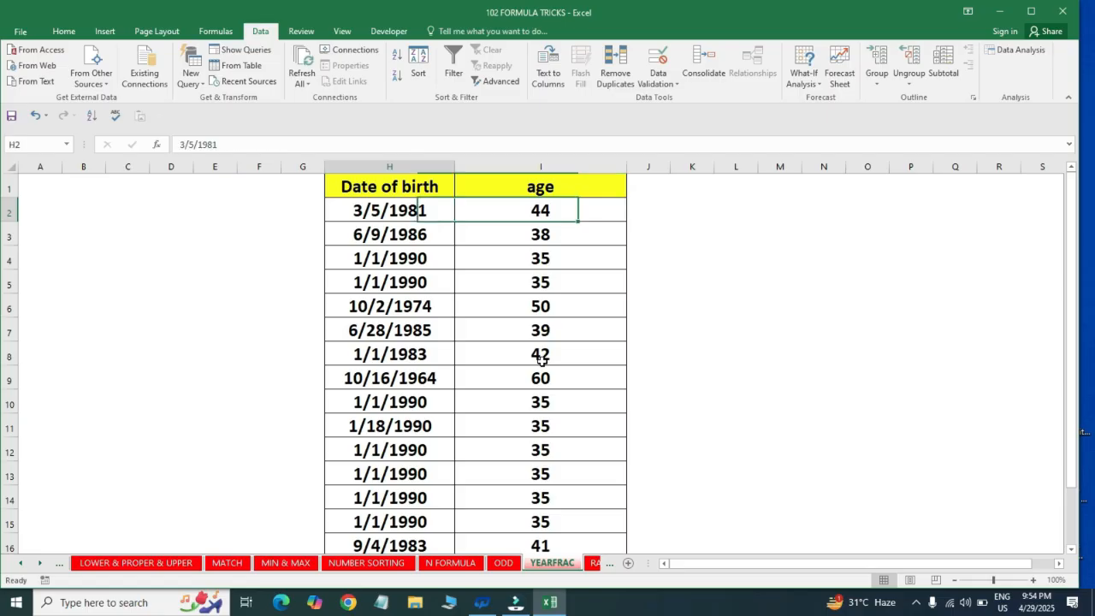
key(Right)
key(Down)
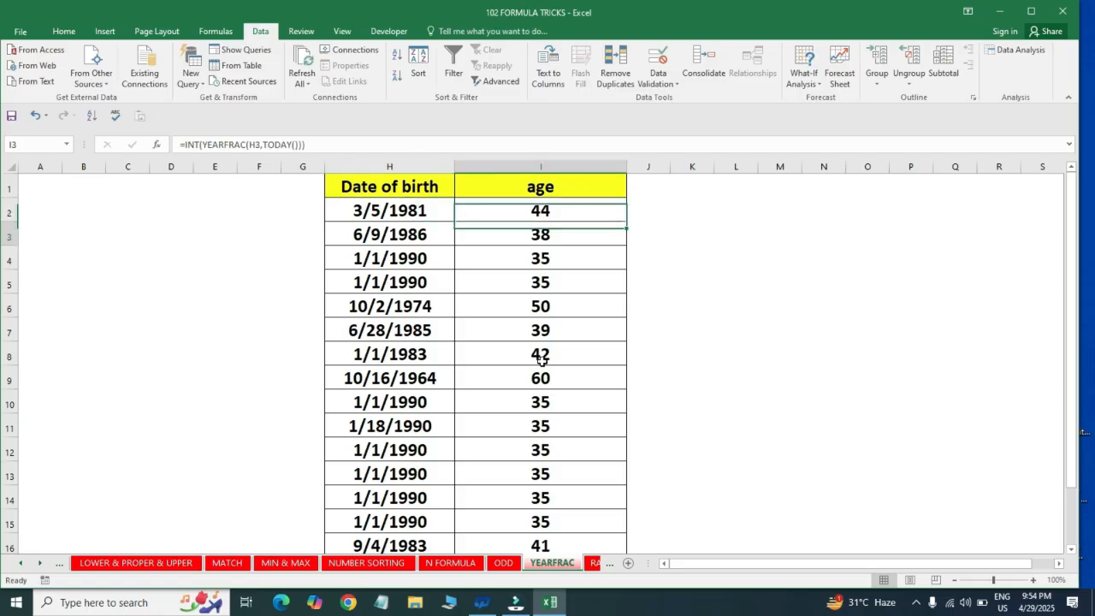
key(Left)
key(Right)
key(Down)
key(Down)
key(Down)
key(Down)
key(Down)
key(Down)
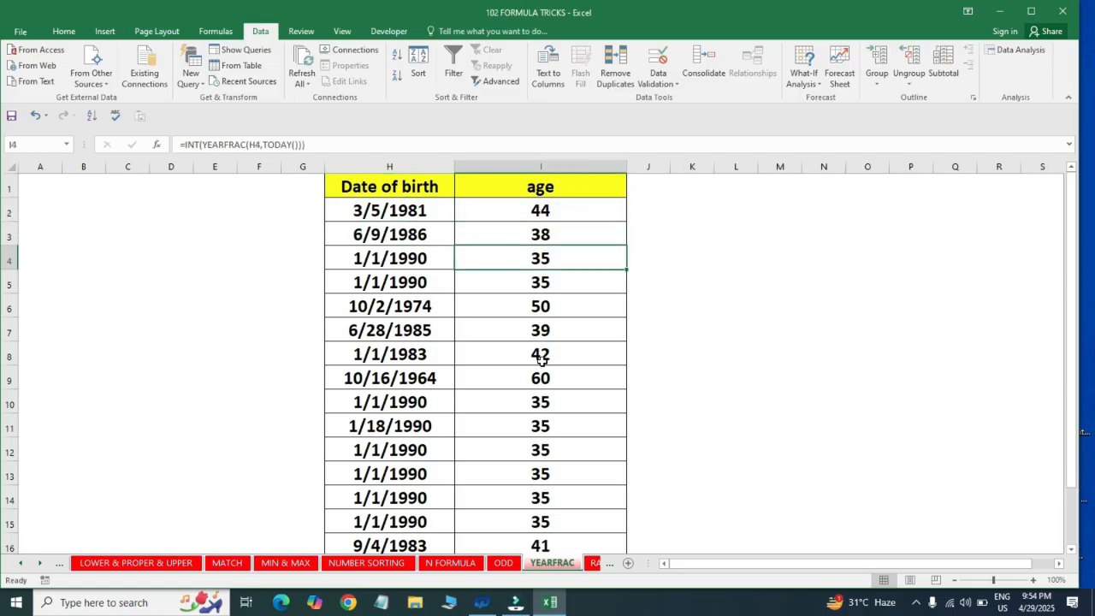
key(Up)
key(Up)
key(Up)
key(Up)
key(Up)
key(Up)
key(Up)
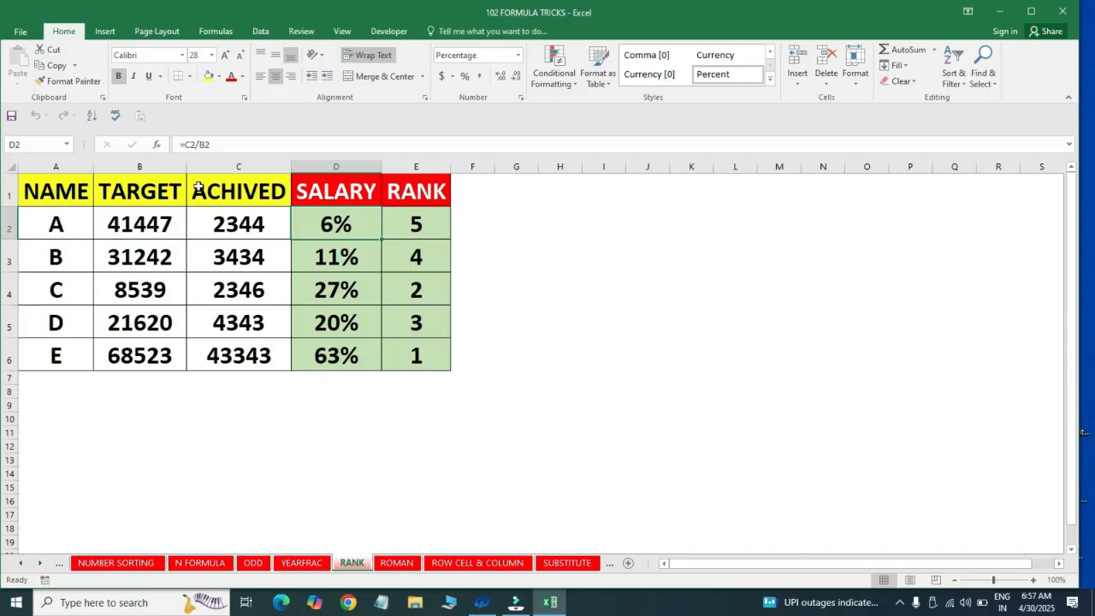
Examine the RANK sheet's target and achieved data and the SALARY and RANK formulas in the rows for A and E
drag(75, 193, 271, 341)
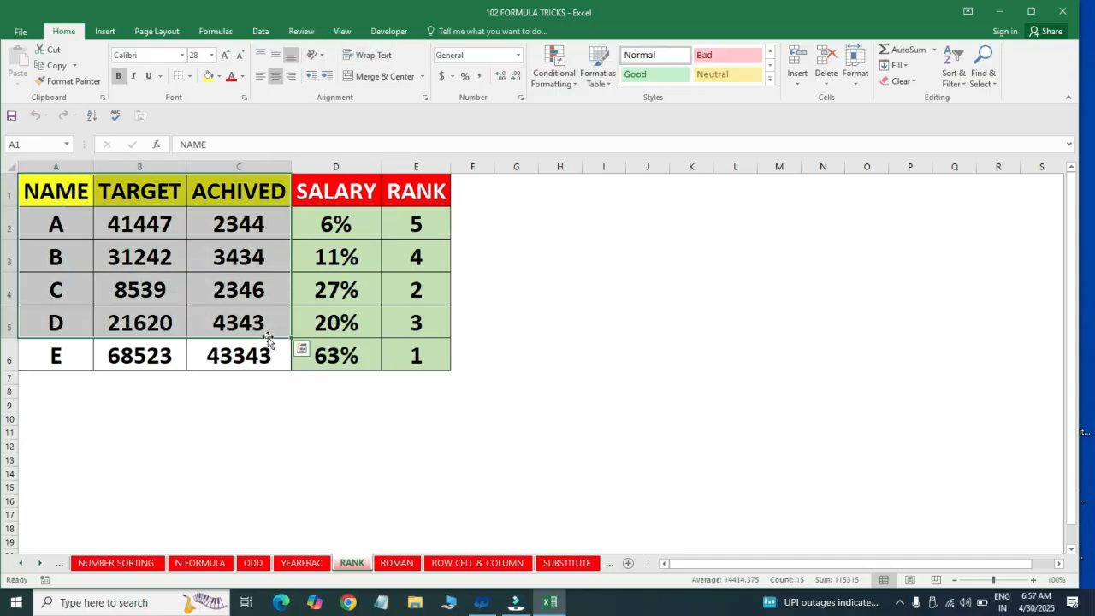
click(217, 194)
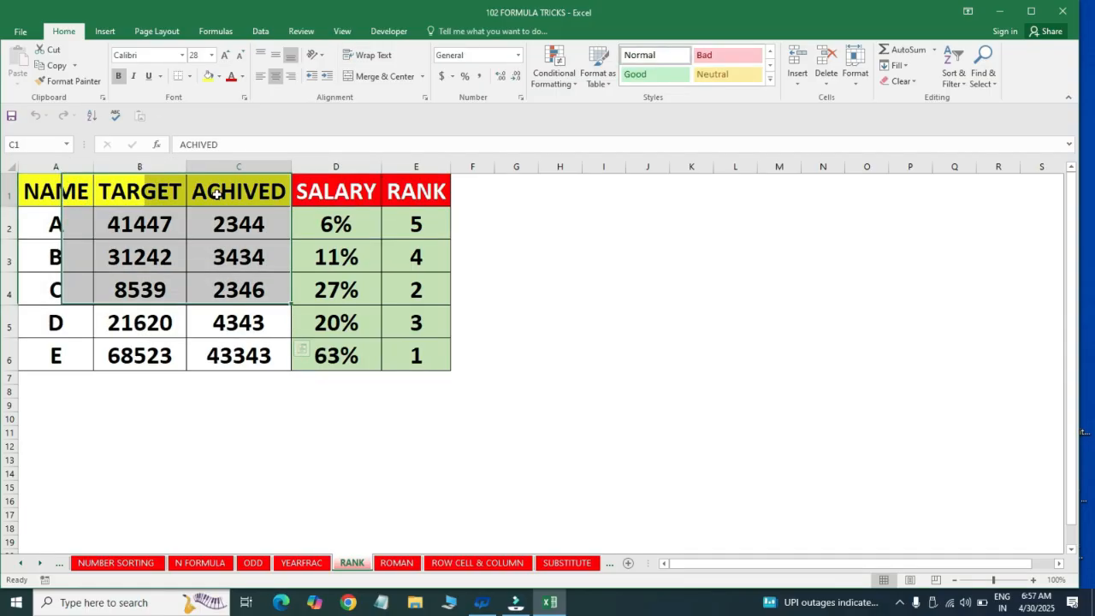
click(140, 224)
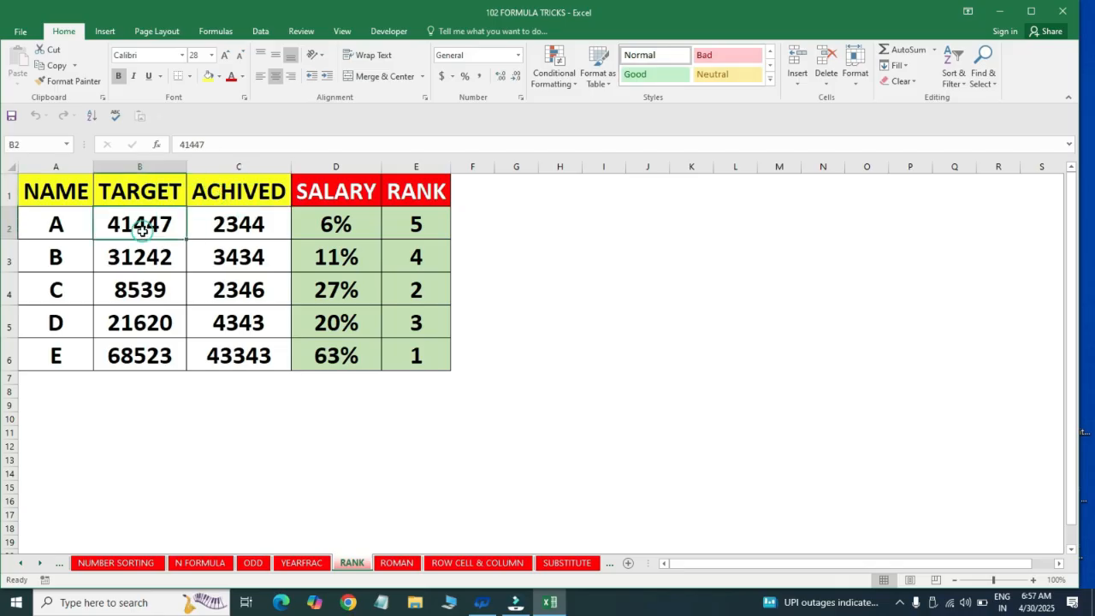
click(247, 224)
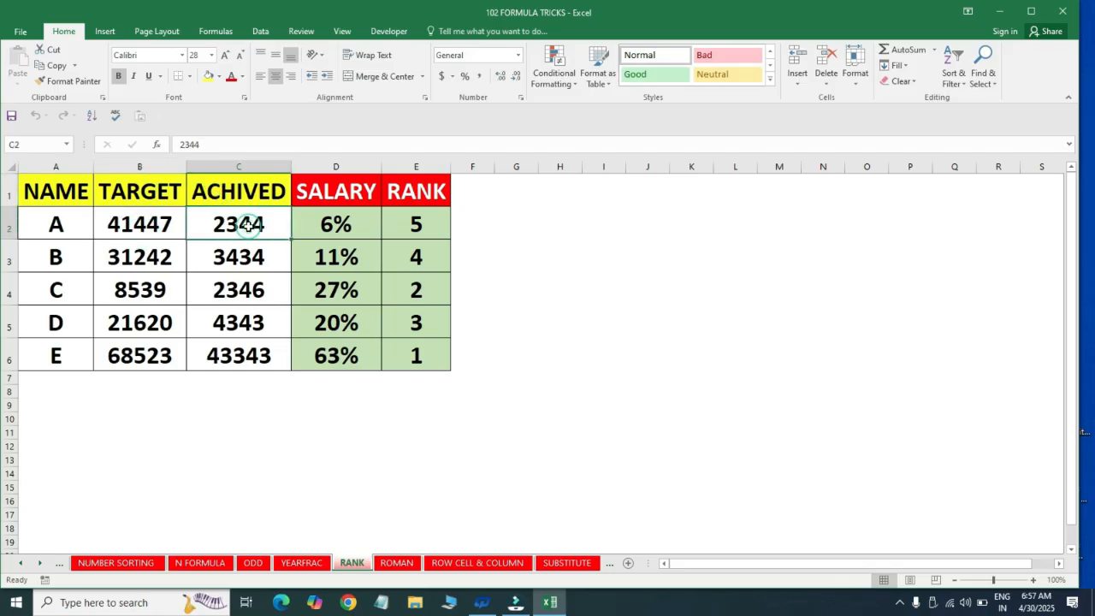
click(338, 218)
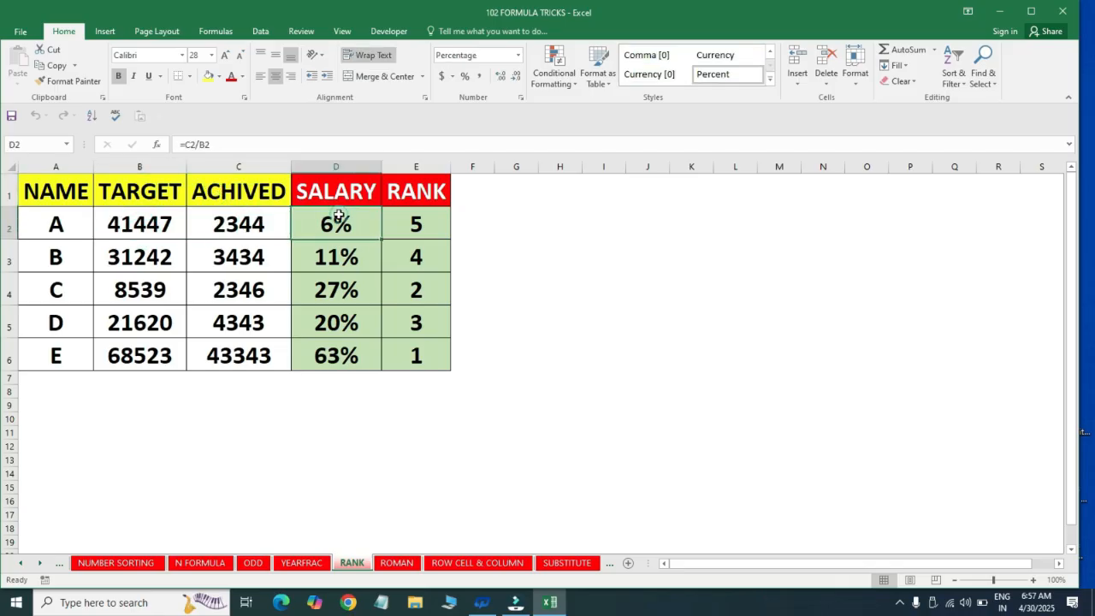
click(397, 222)
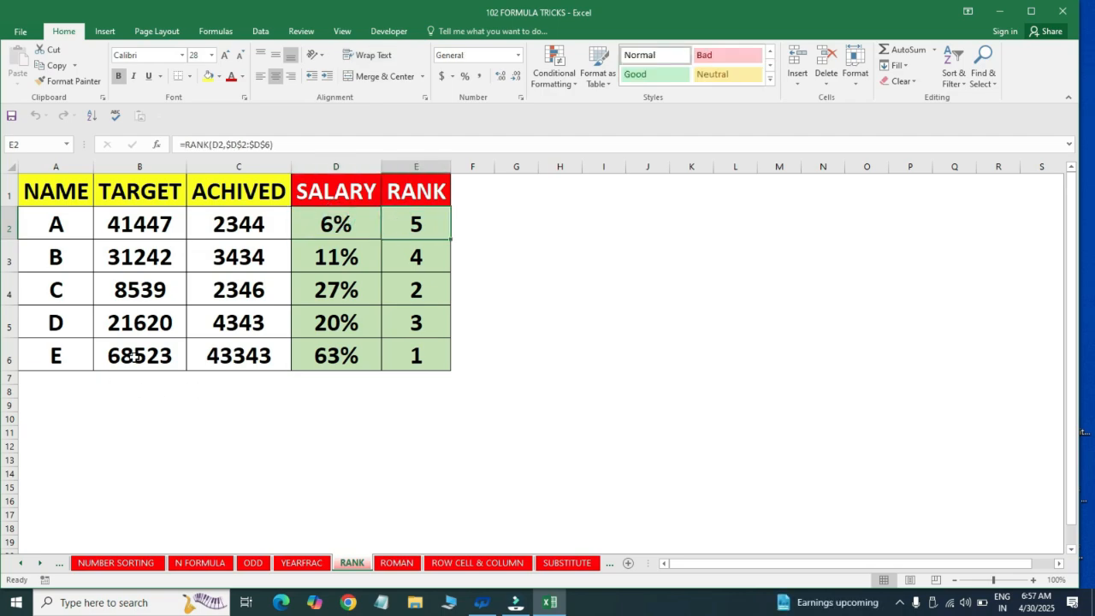
click(134, 357)
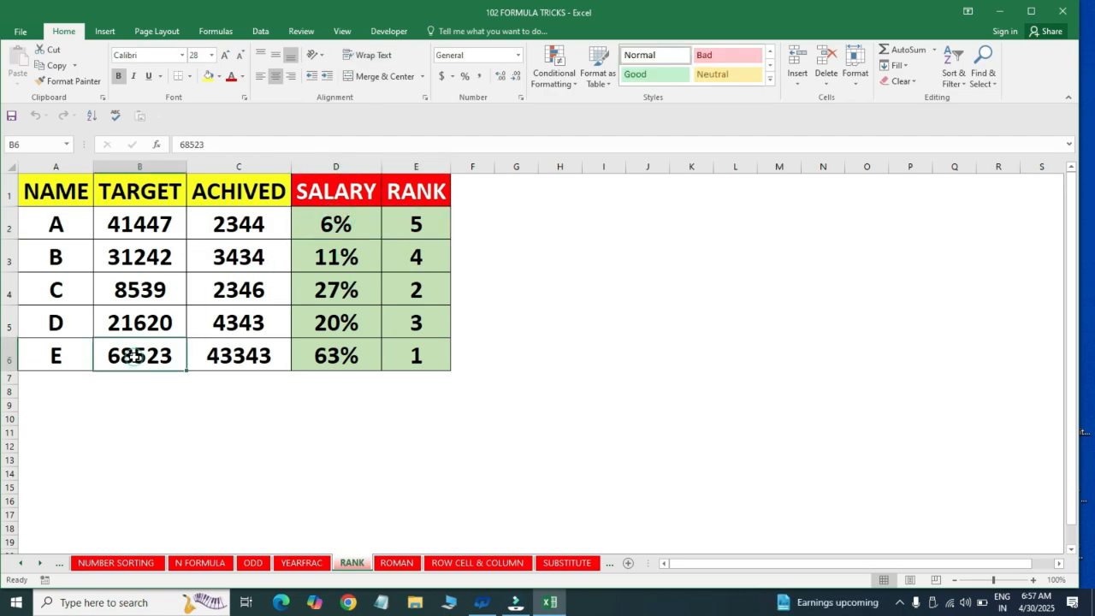
click(326, 360)
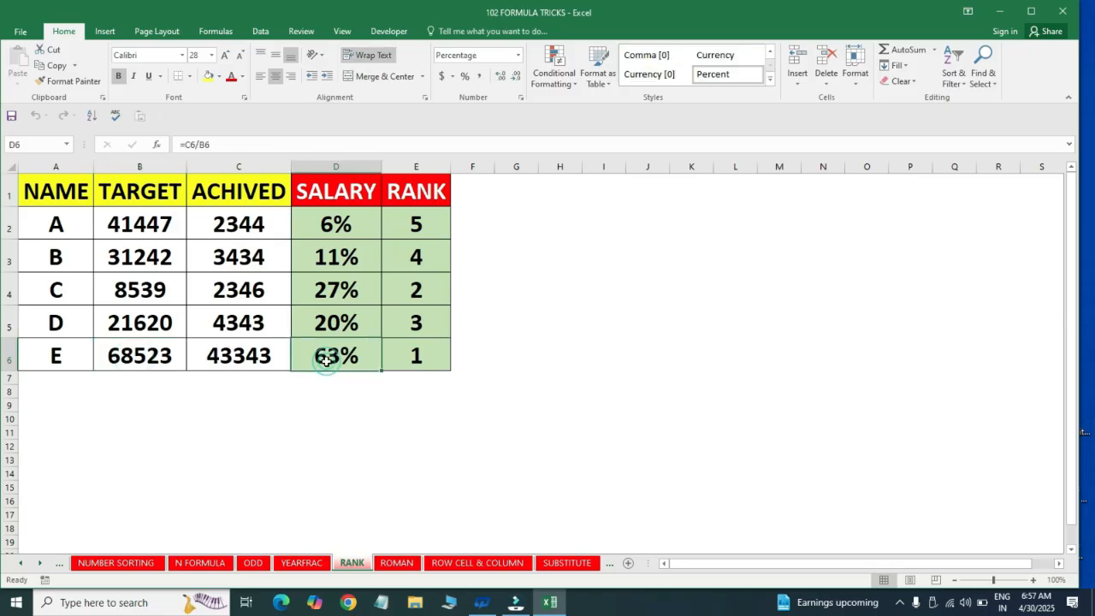
click(416, 356)
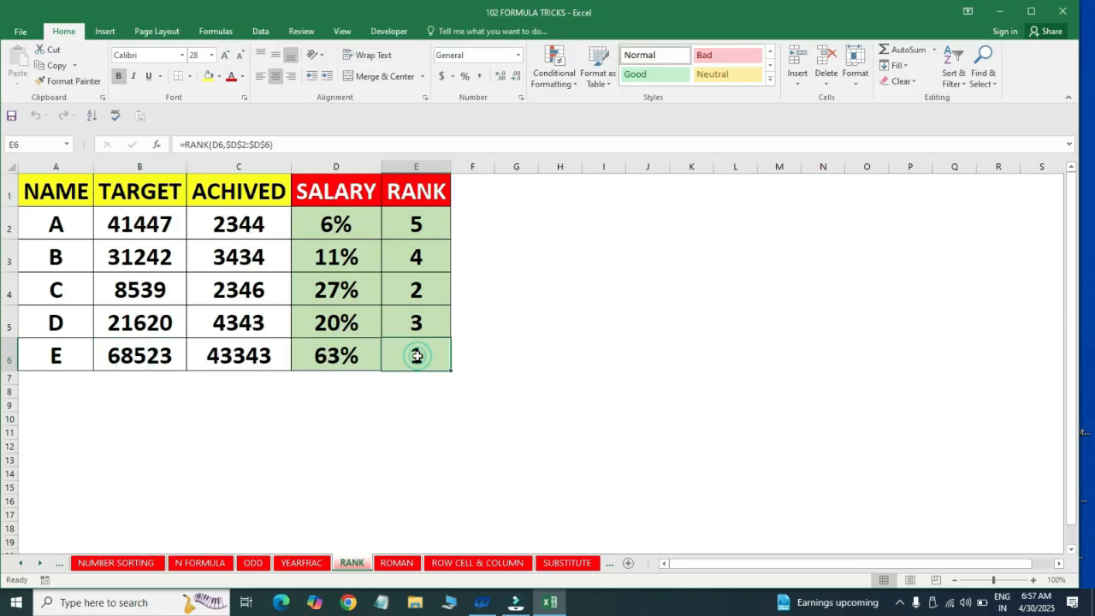
Clear the existing SALARY and RANK formulas from the range D2:E6
click(353, 219)
key(shift+Right)
key(shift+Down)
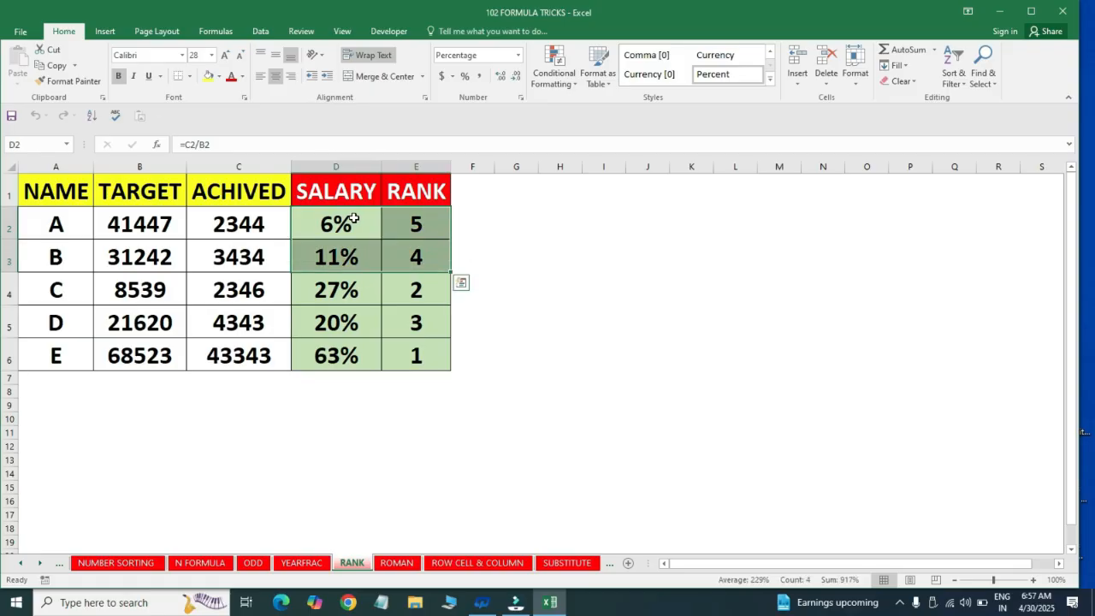
key(ctrl+q)
key(Escape)
key(ctrl+shift+Down)
key(Delete)
click(353, 218)
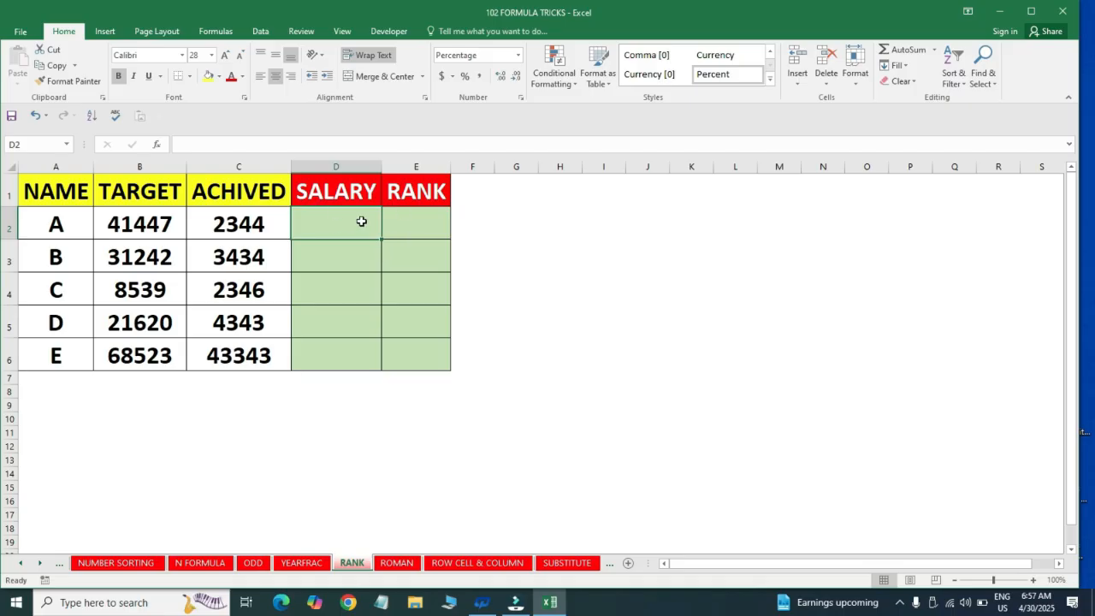
Enter the formula =C2/B2 in cell D2 to divide the achieved amount by the target
click(230, 222)
click(162, 221)
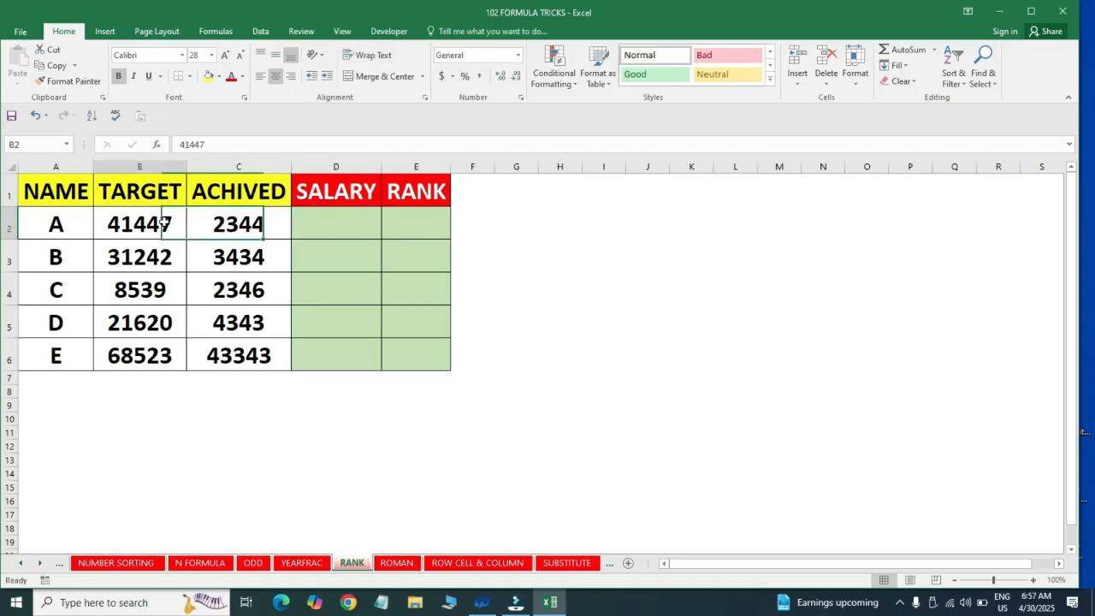
click(318, 224)
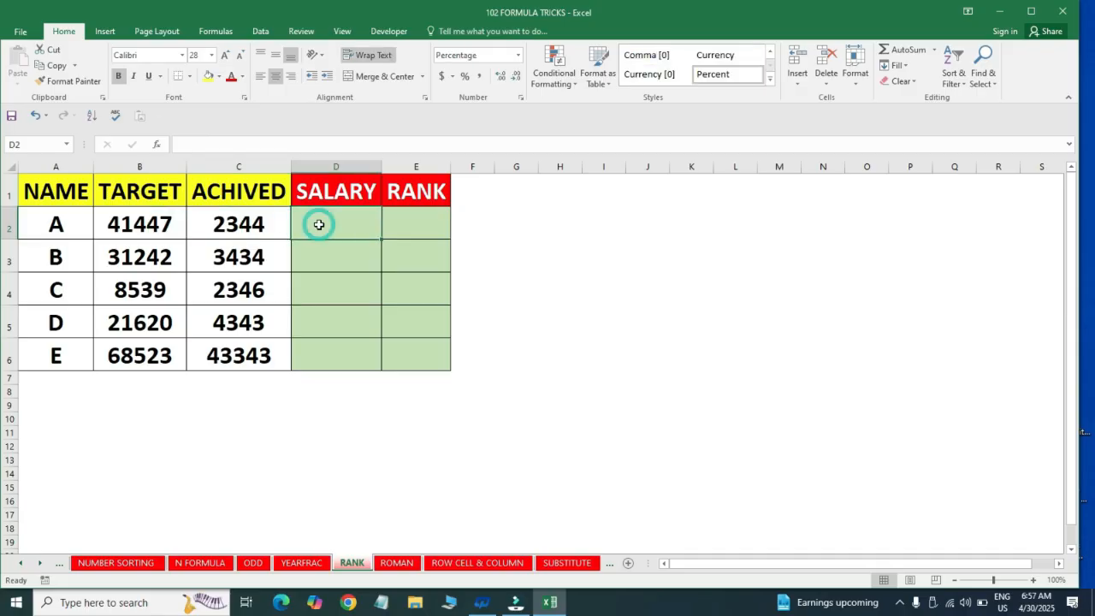
text(=)
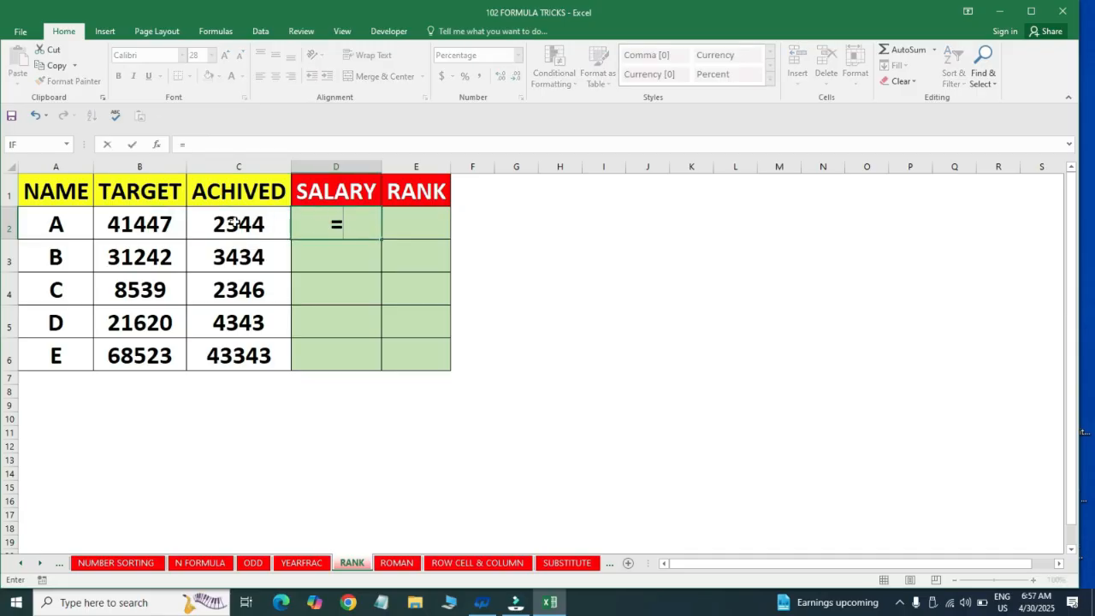
click(233, 223)
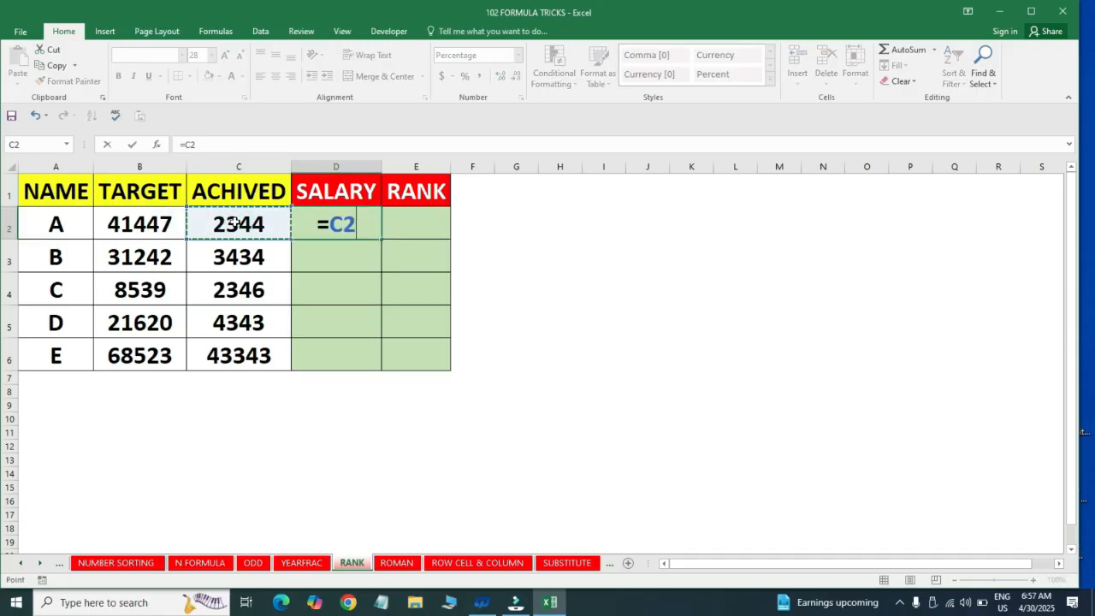
text(/)
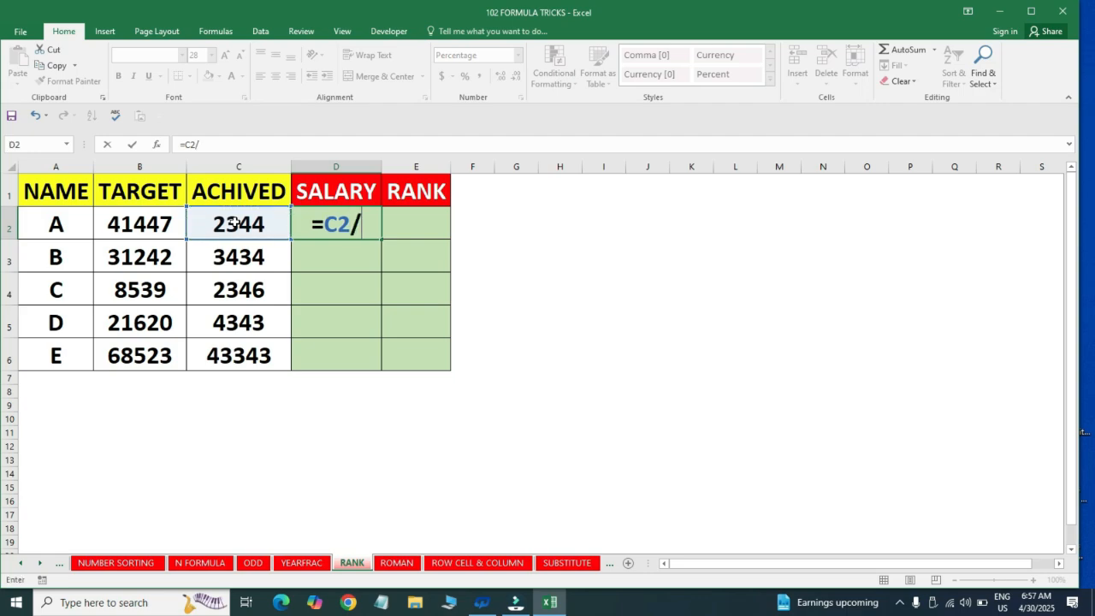
click(133, 221)
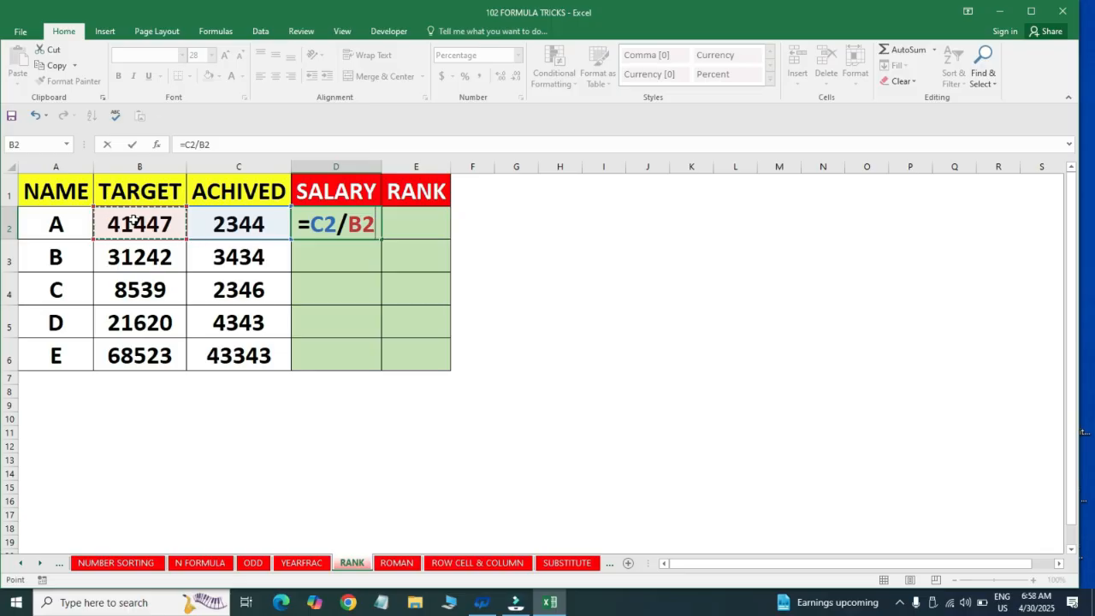
key(Return)
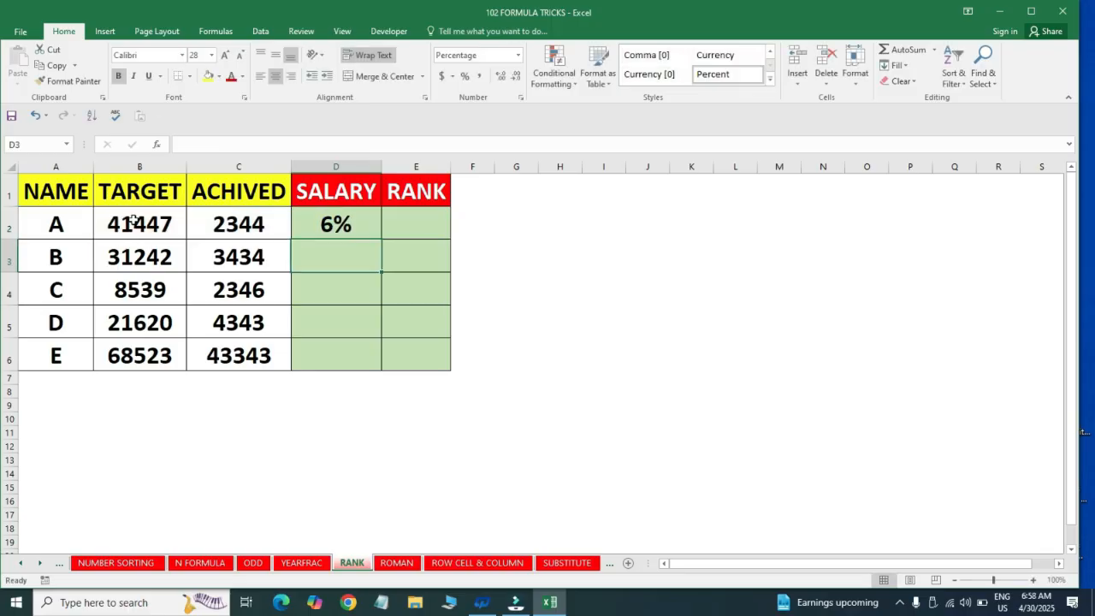
Fill the achieved-to-target formula from D2 down through D6 in the SALARY column
key(Up)
key(Left)
key(Down)
key(Down)
key(Down)
key(Down)
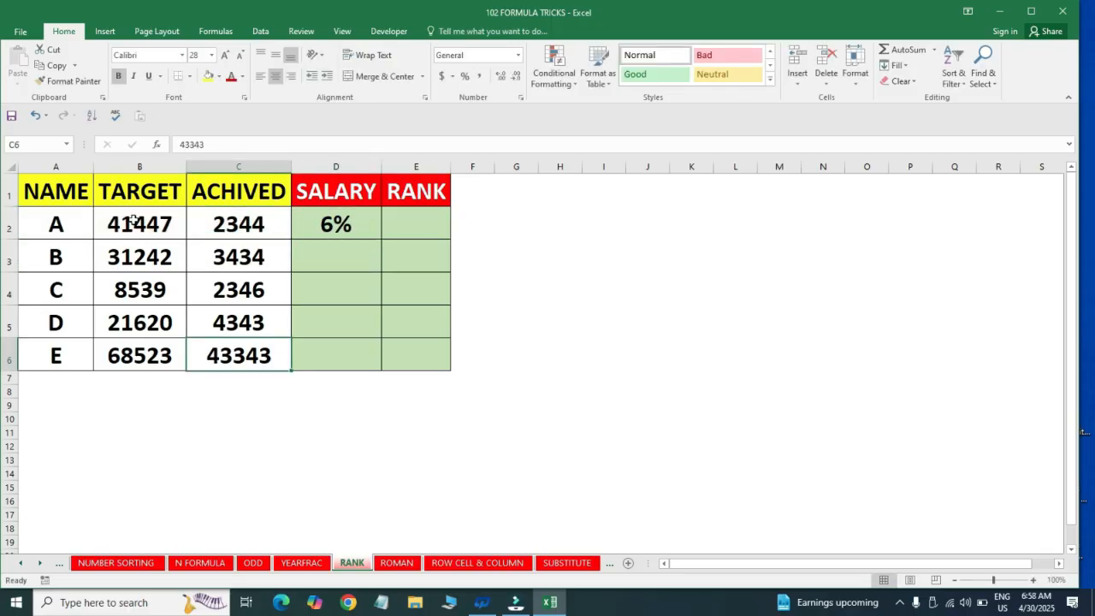
key(Right)
key(ctrl+shift+Up)
key(ctrl+d)
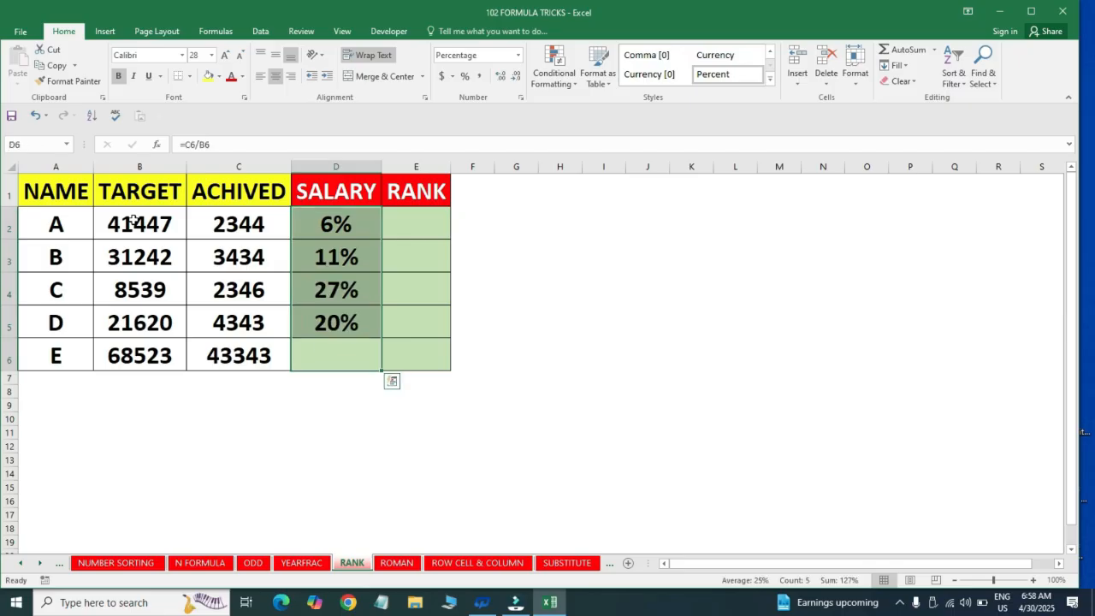
Examine the filled SALARY percentages and their achieved-to-target formulas in column D
key(ctrl+Up)
key(Down)
key(Down)
key(Down)
key(Down)
key(Down)
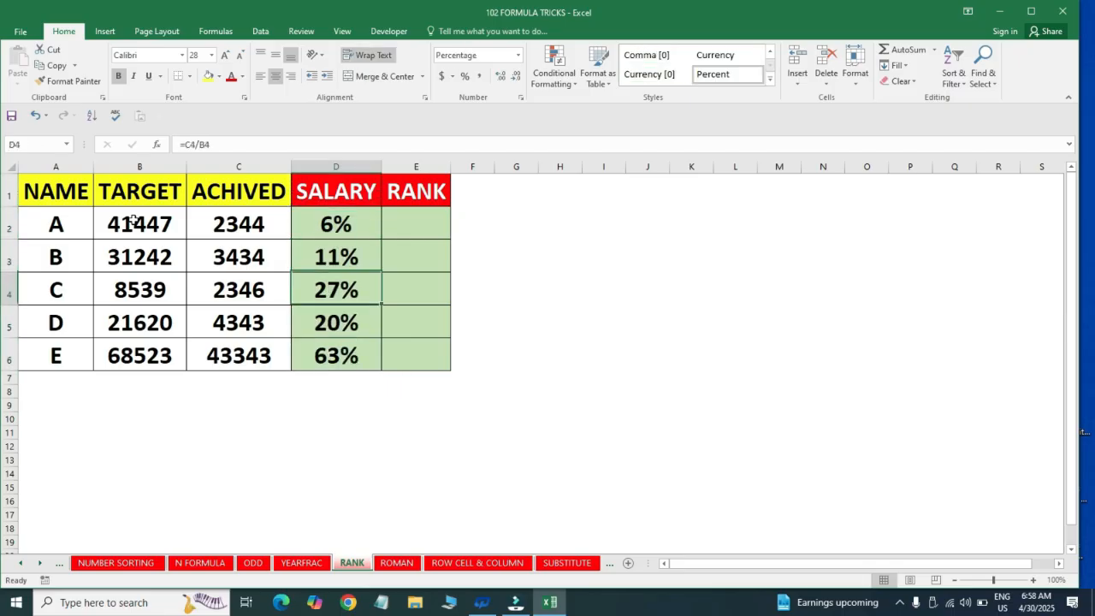
key(Up)
key(Up)
key(Up)
key(Up)
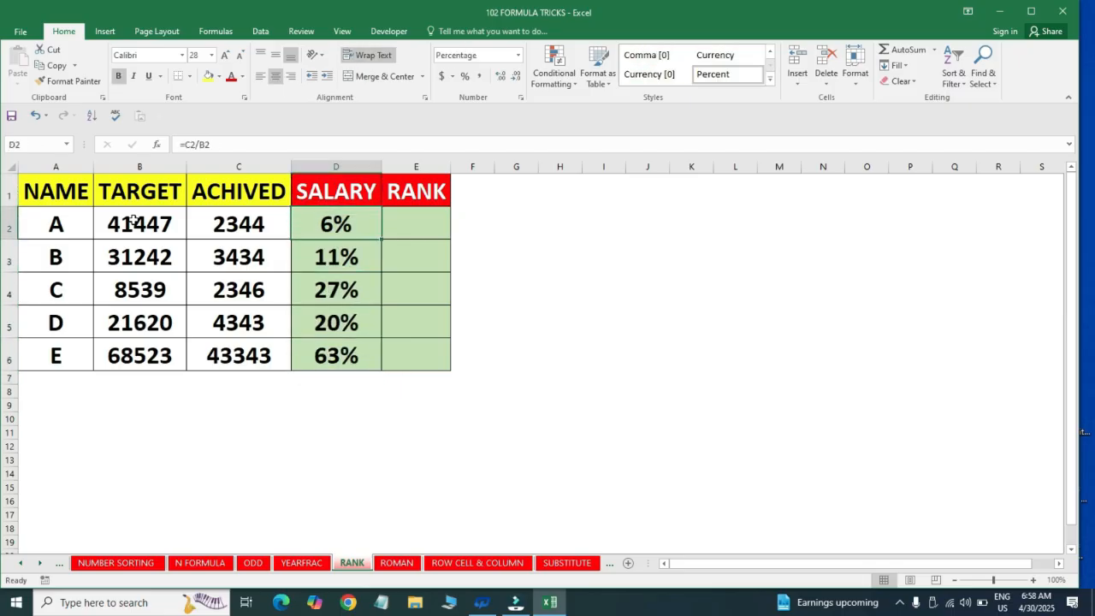
key(shift+Down)
key(shift+Down)
key(shift+Down)
key(shift+Down)
key(Up)
key(Down)
Enter =RANK(D2,$D$2:$D$6) in cell E2 to rank A's percentage against the locked SALARY range
key(Right)
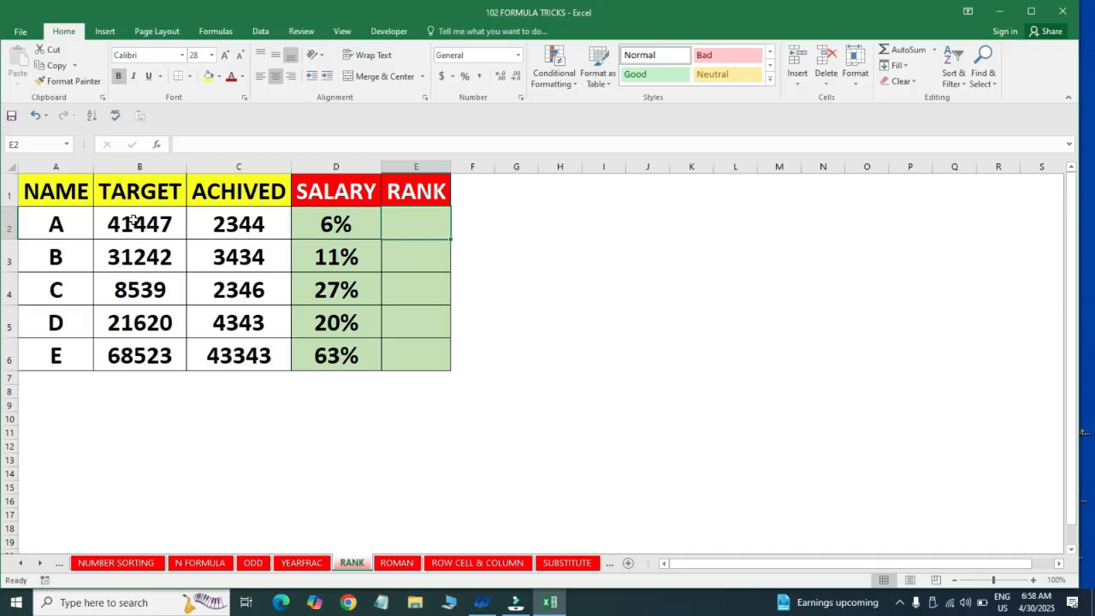
text(=ran)
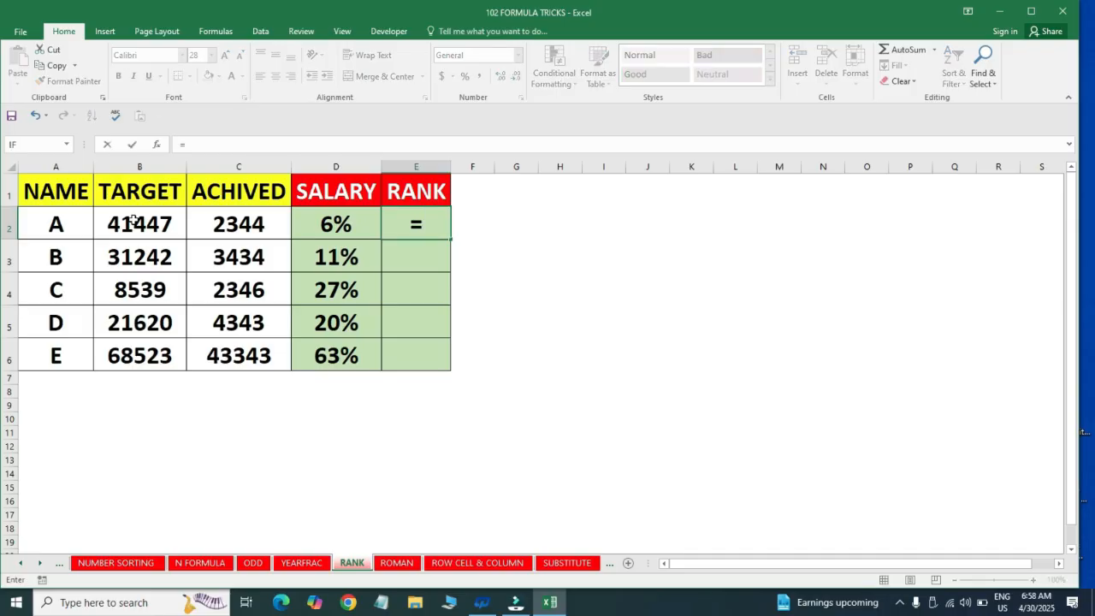
key(Down)
key(Down)
key(Down)
key(Down)
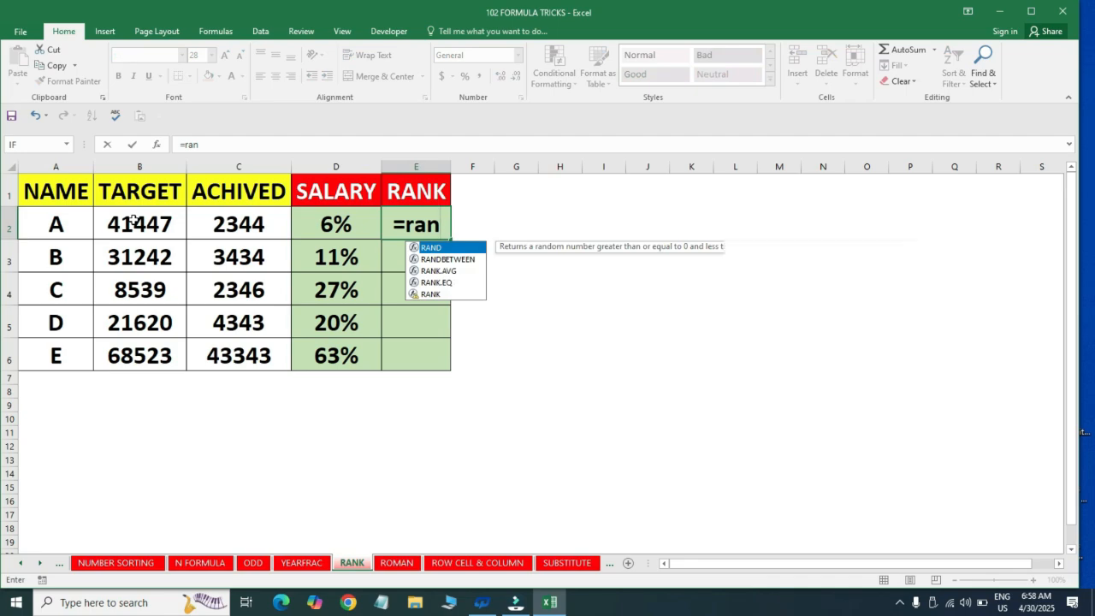
key(Tab)
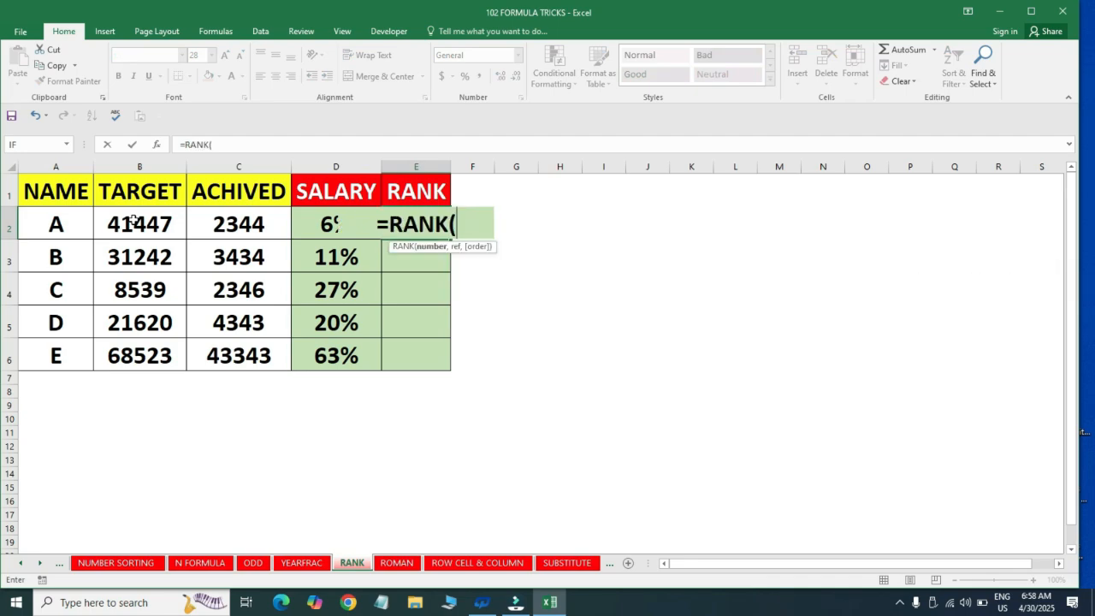
key(Left)
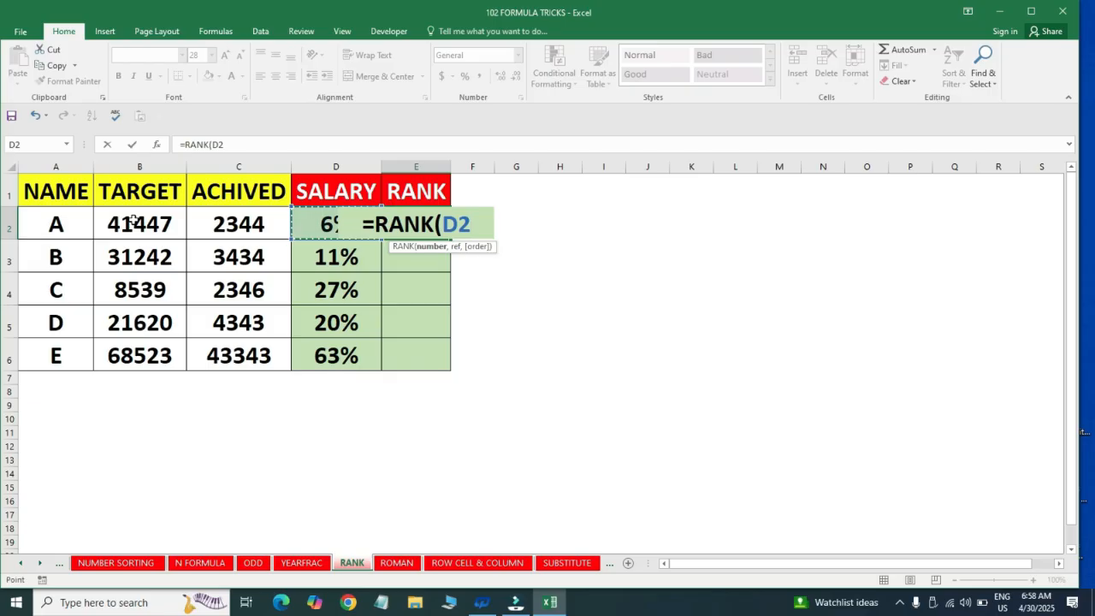
text(,)
key(Left)
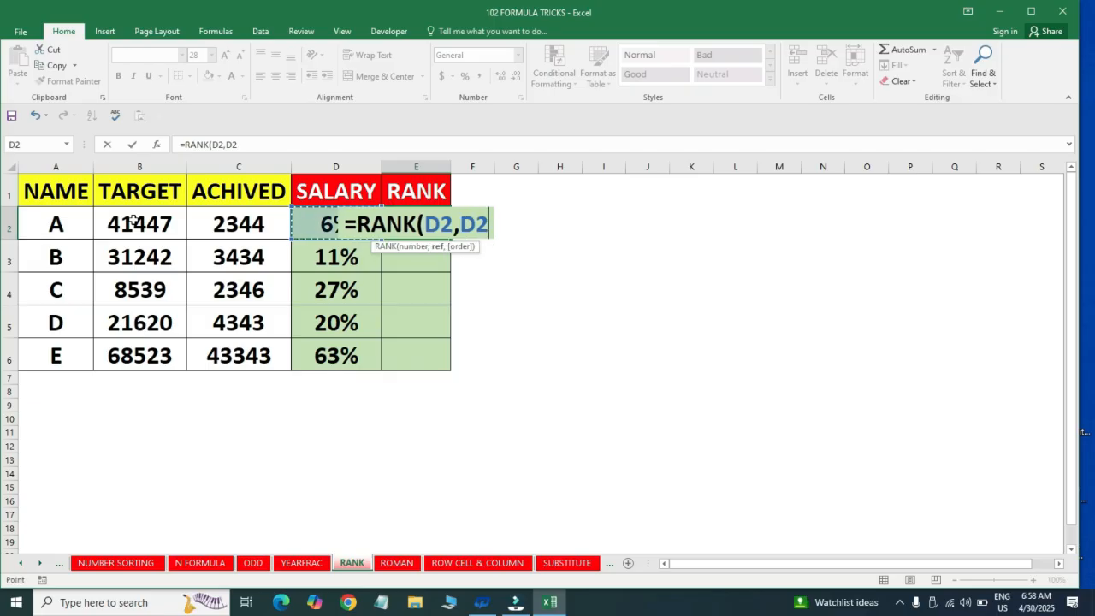
key(ctrl+shift+Down)
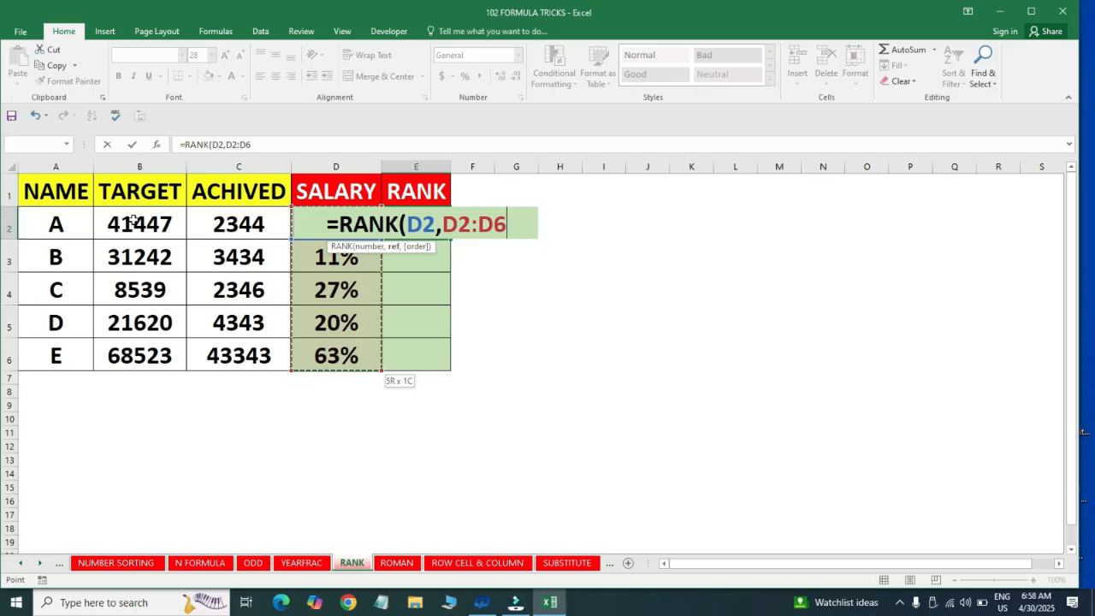
key(F4)
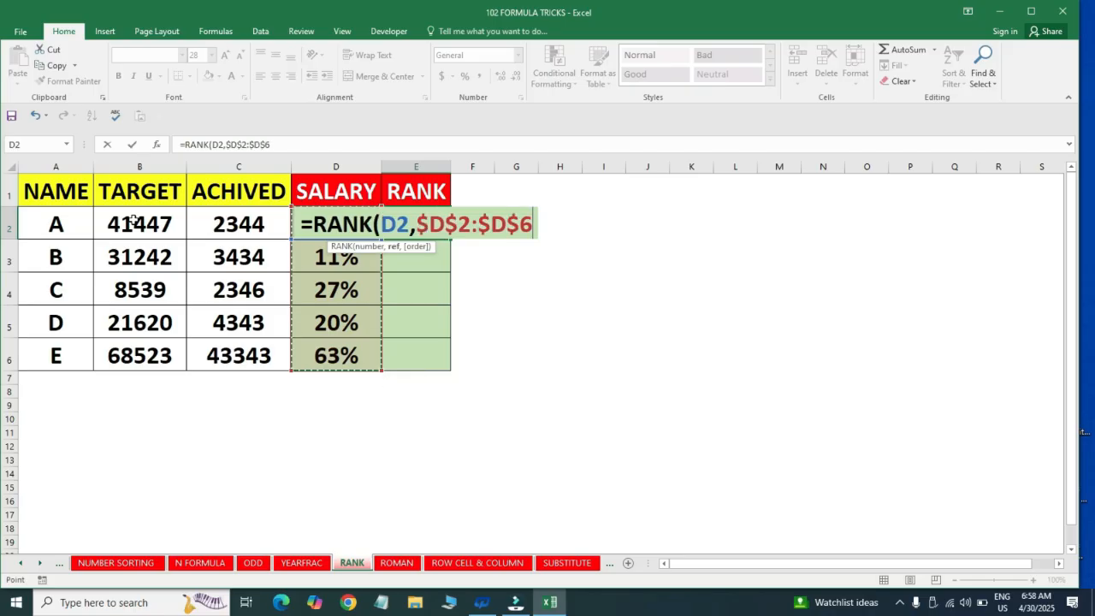
text())
key(Return)
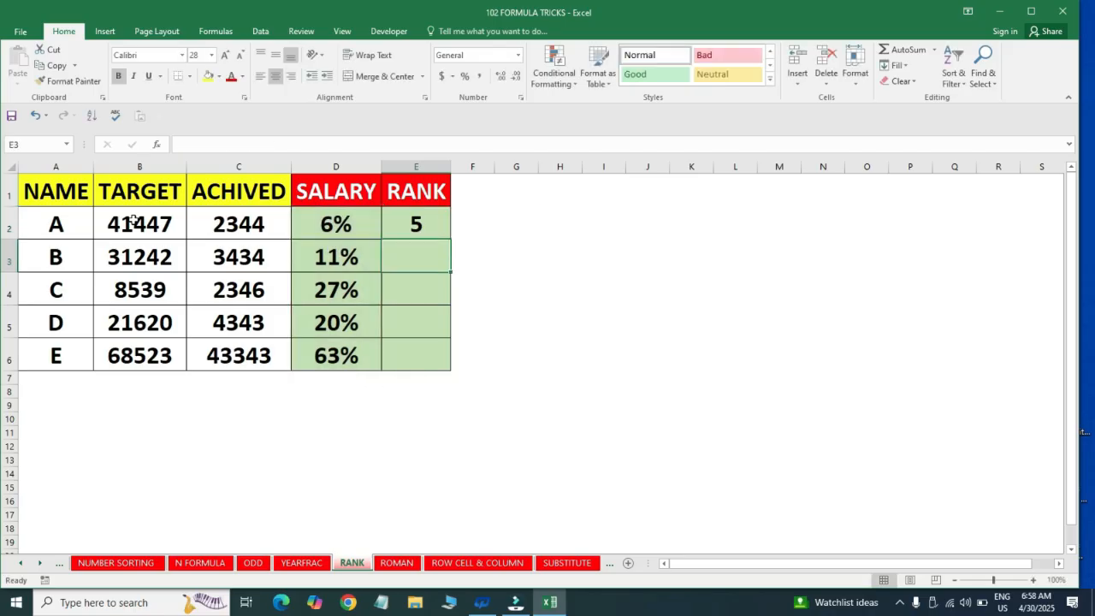
Fill the RANK formula from E2 down through E6 and compare the ranks with the percentages for E and C
key(Left)
key(ctrl+Down)
key(Right)
key(ctrl+shift+Up)
key(ctrl+d)
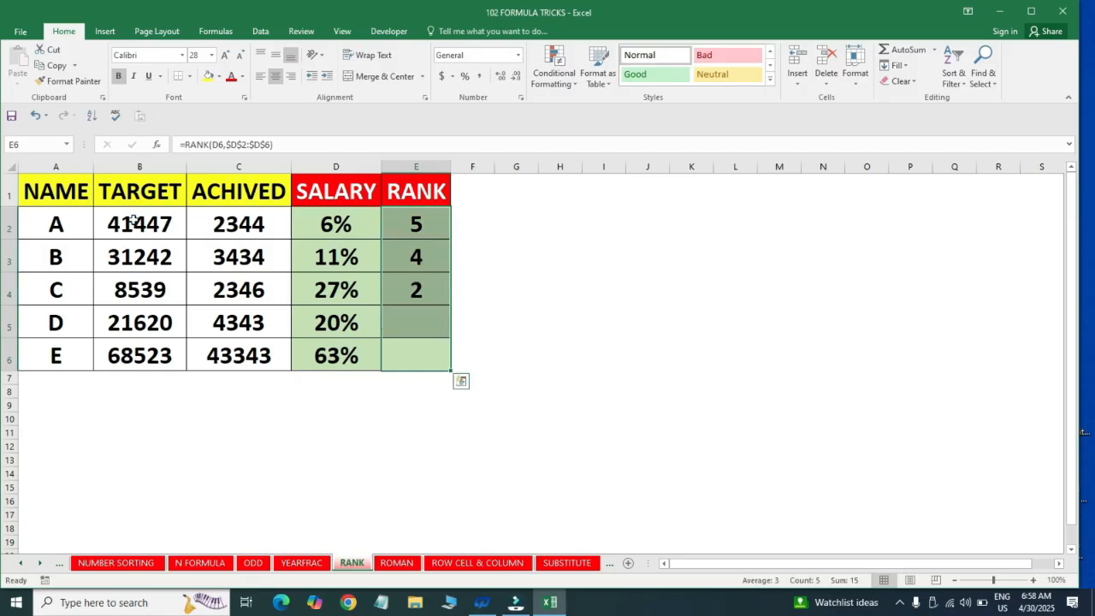
click(332, 345)
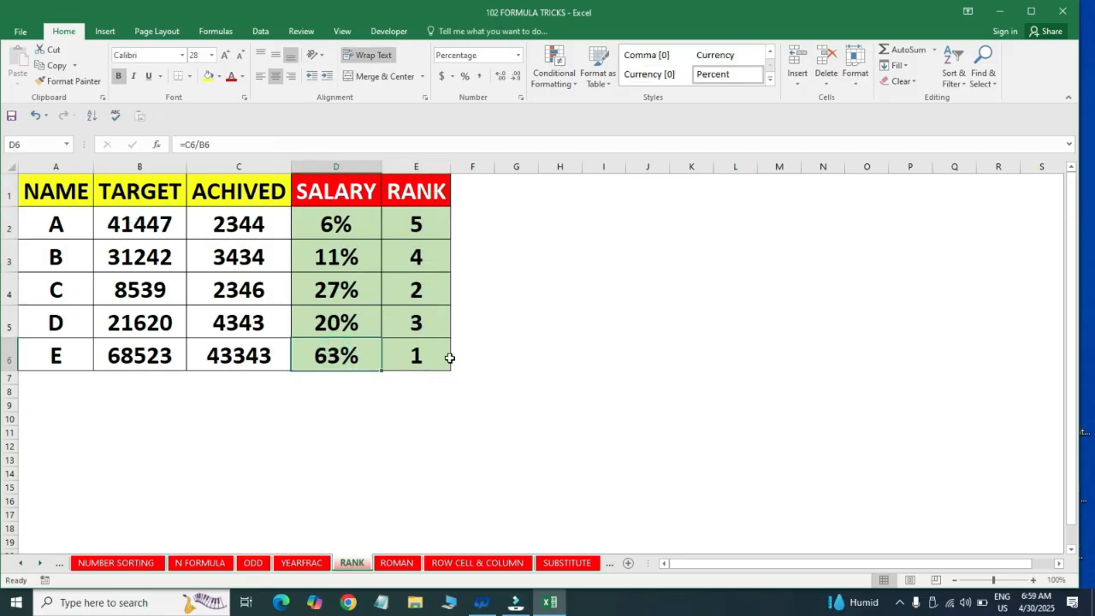
click(419, 357)
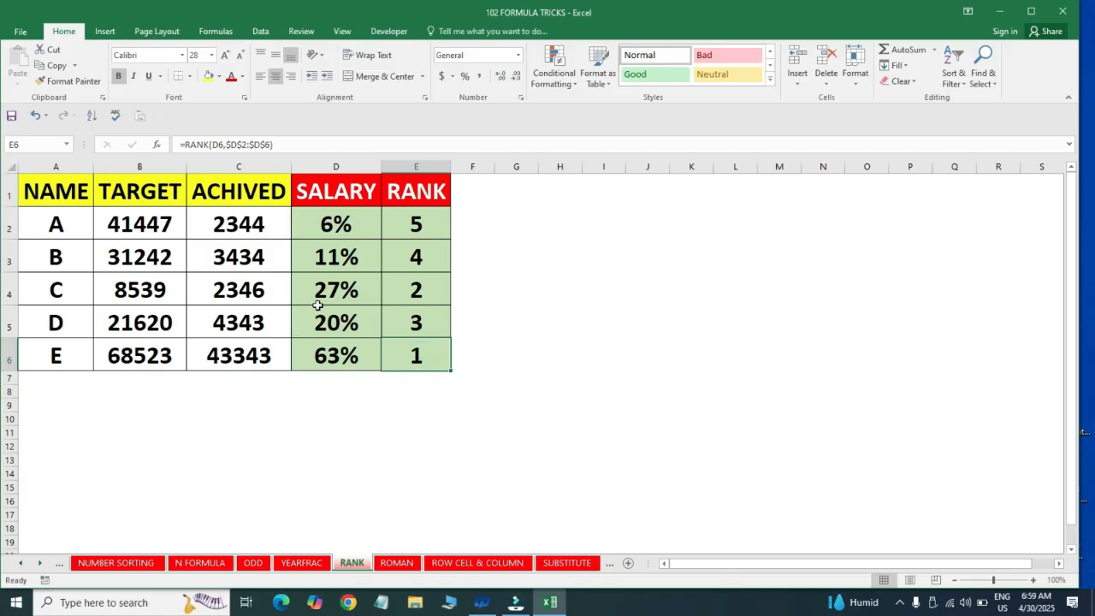
drag(317, 294, 422, 289)
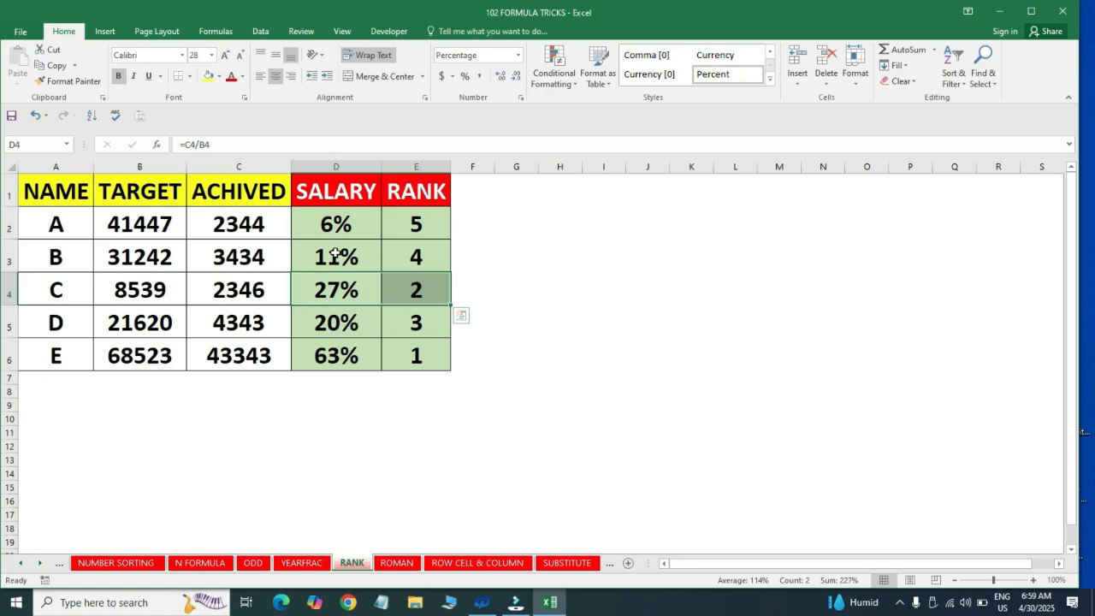
Switch to the ROMAN sheet and set the font size of all its cells to 22
key(ctrl+Page_Down)
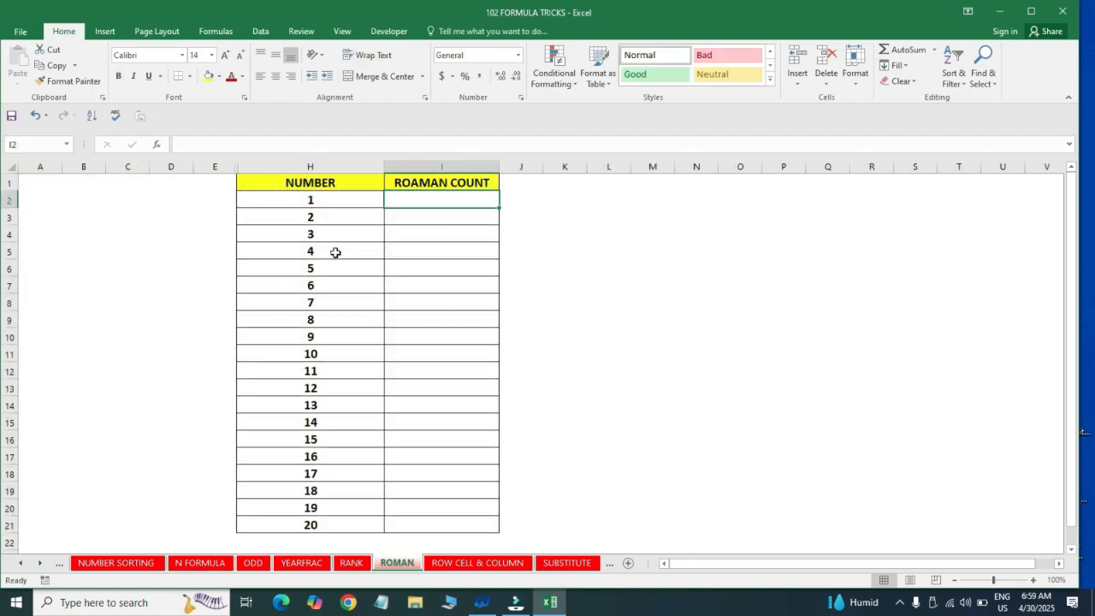
click(346, 279)
click(345, 279)
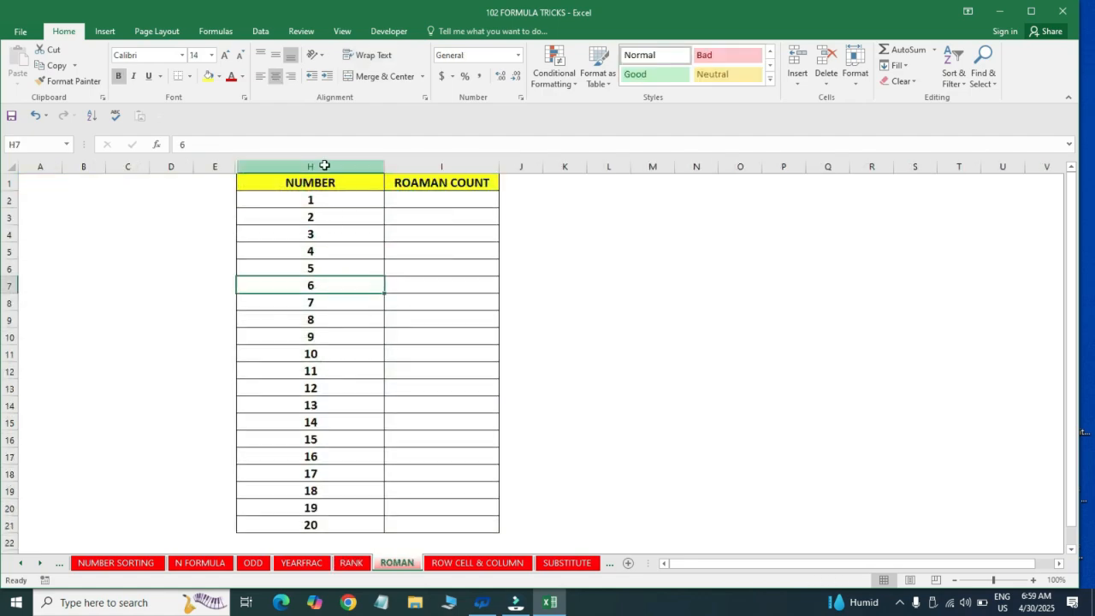
click(323, 165)
click(313, 202)
click(316, 285)
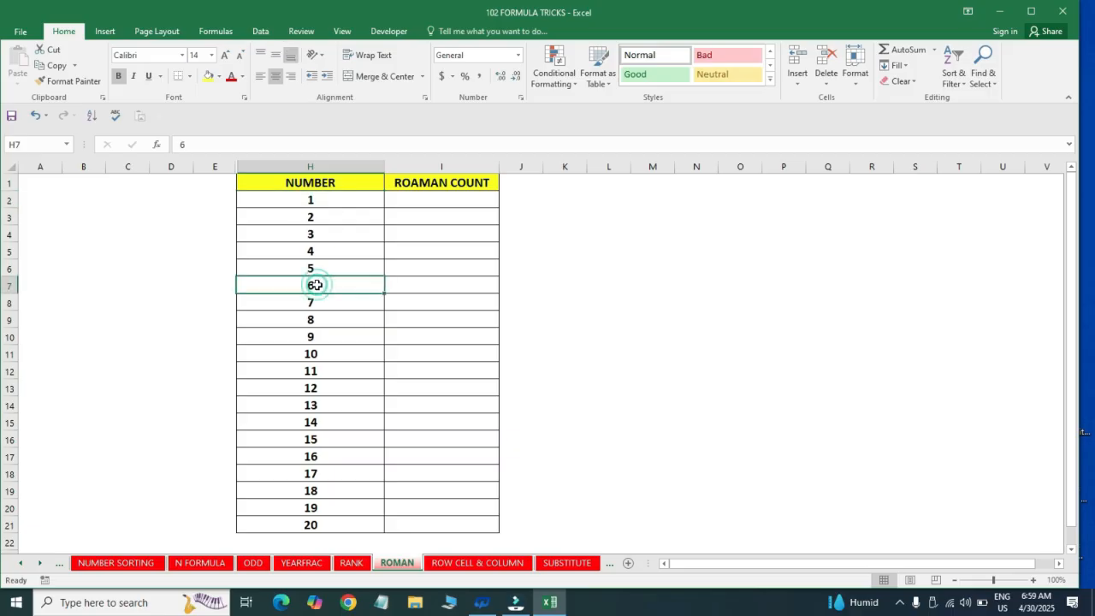
key(ctrl+Up)
key(ctrl+a)
key(ctrl+a)
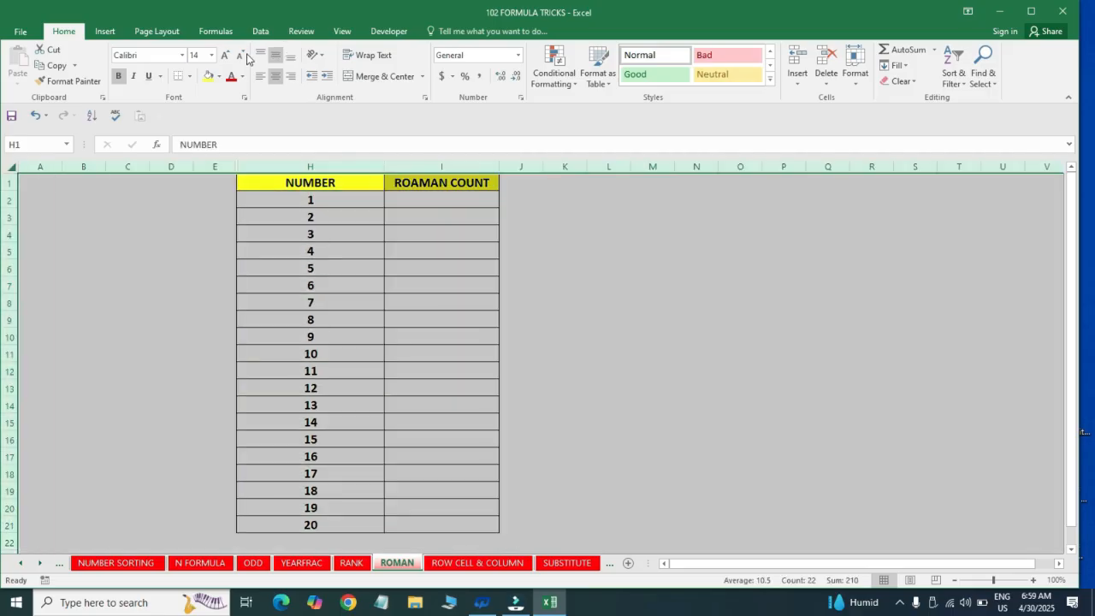
click(211, 55)
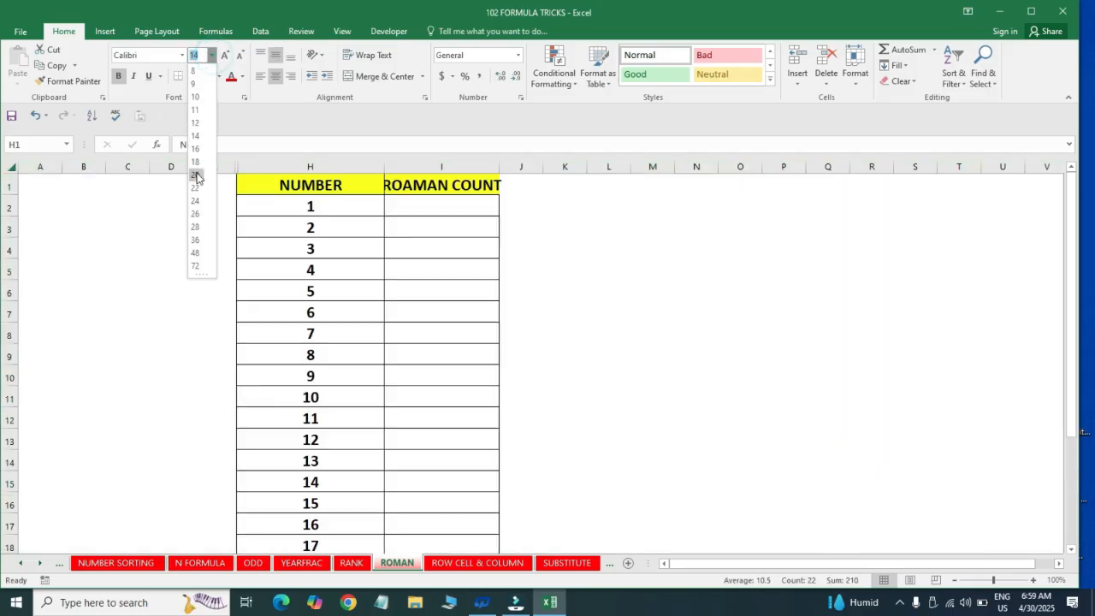
click(197, 186)
AutoFit the width of column I to its ROAMAN COUNT header
click(456, 193)
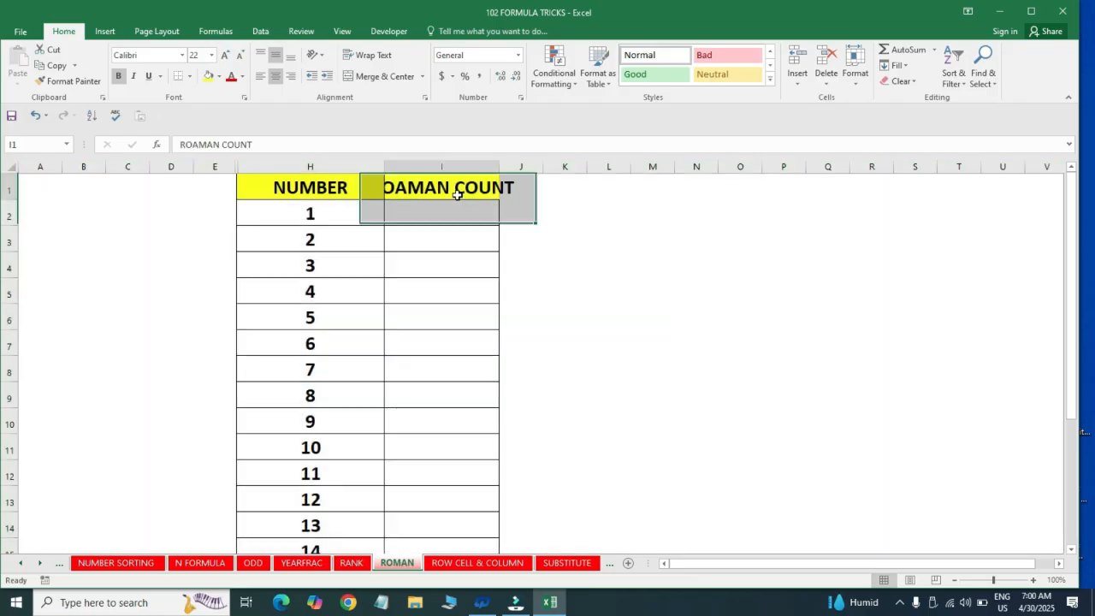
key(alt+h)
key(o)
key(i)
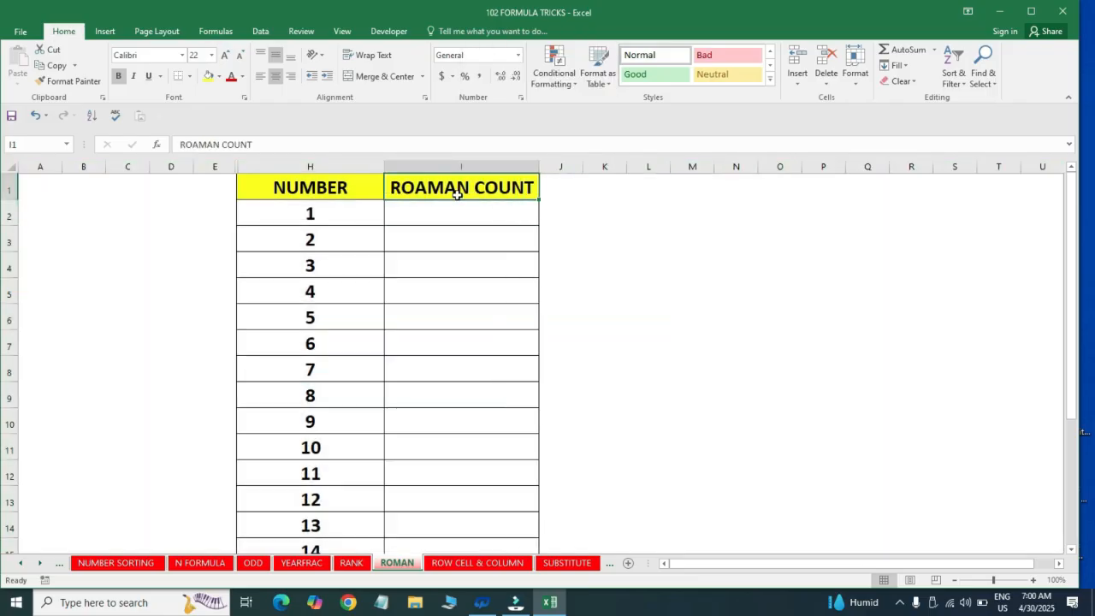
Enter the formula =ROMAN(H2) in cell I2 to convert the first number to a Roman numeral
key(Return)
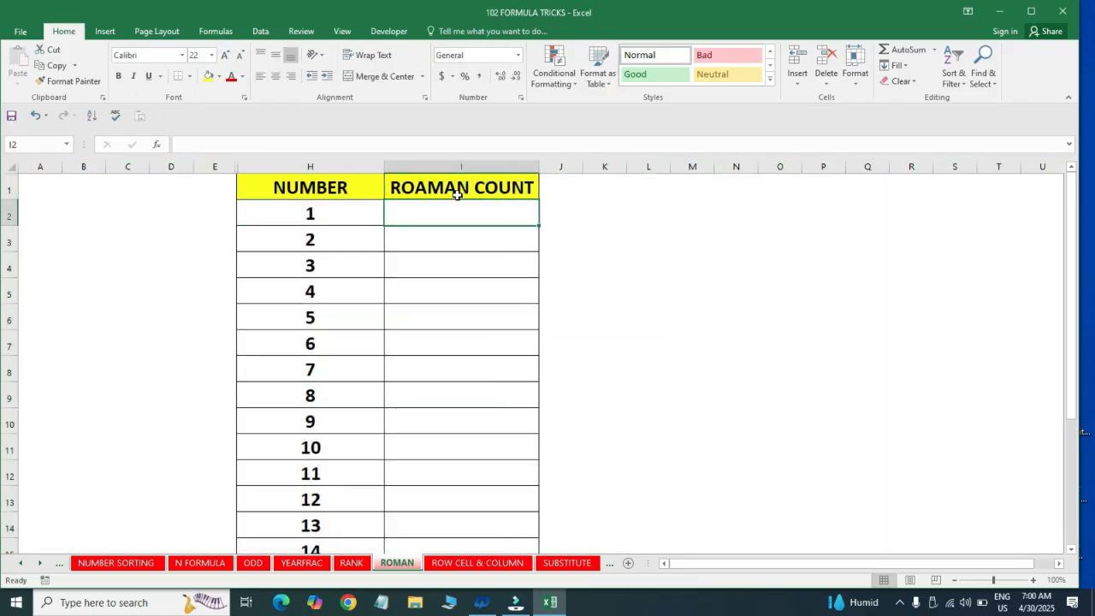
text(=)
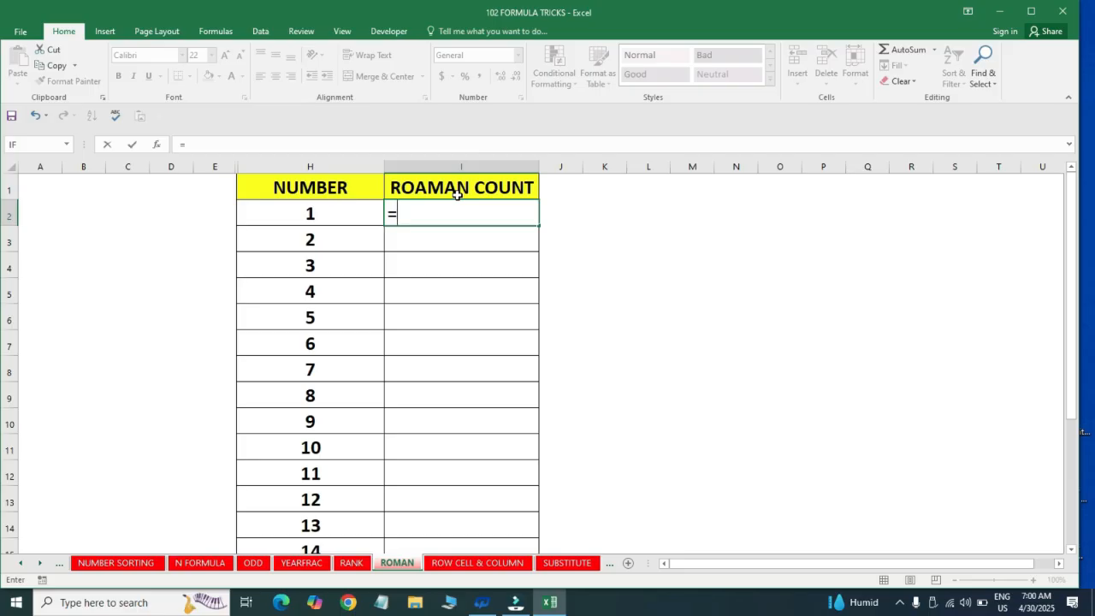
text(ron)
key(BackSpace)
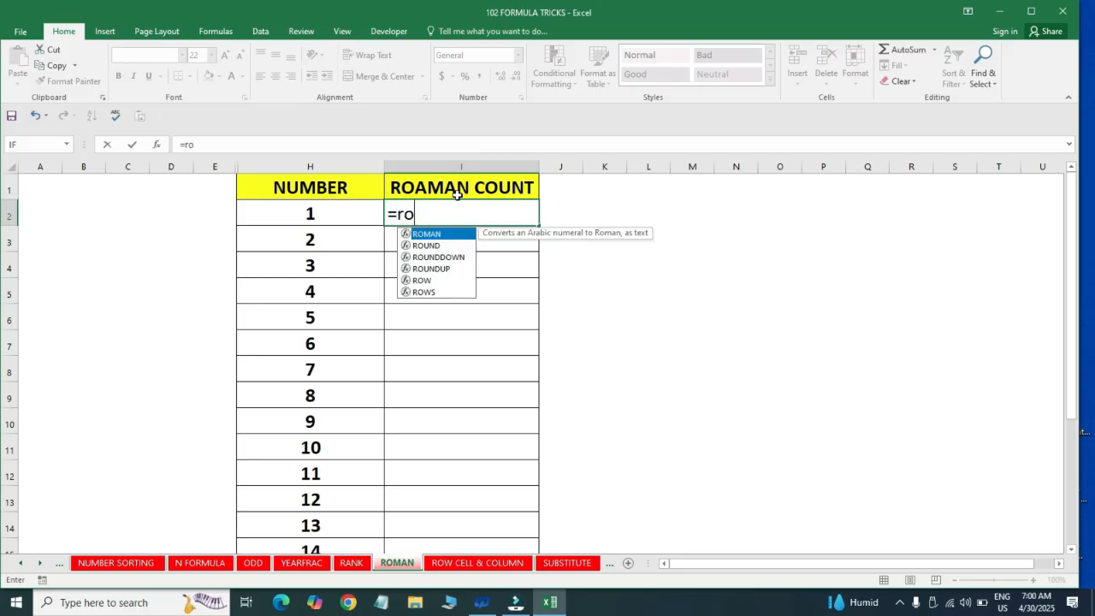
text(m)
key(Tab)
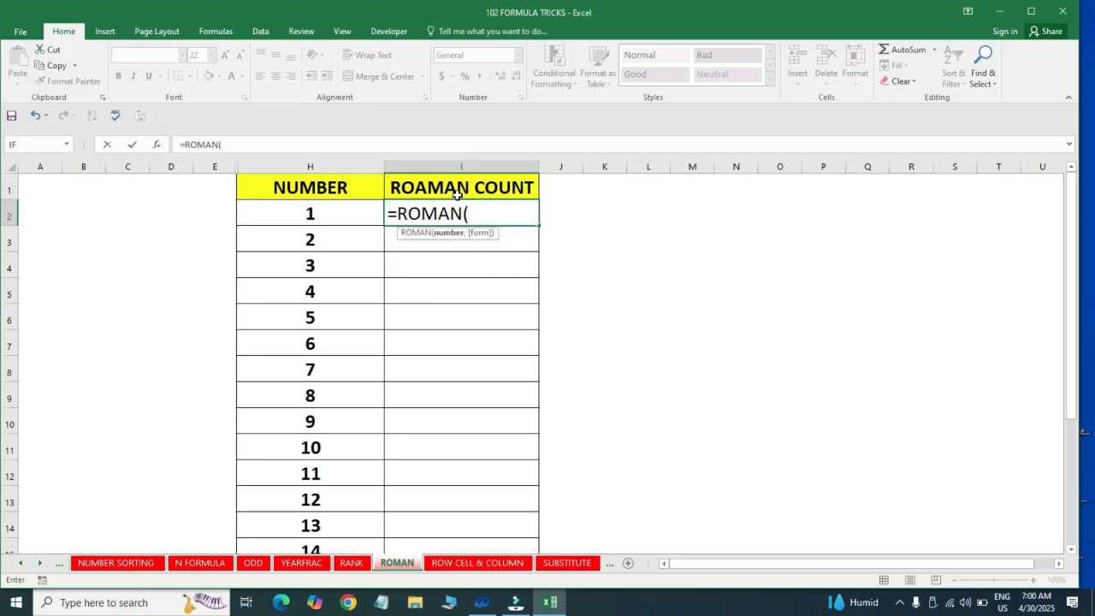
click(333, 210)
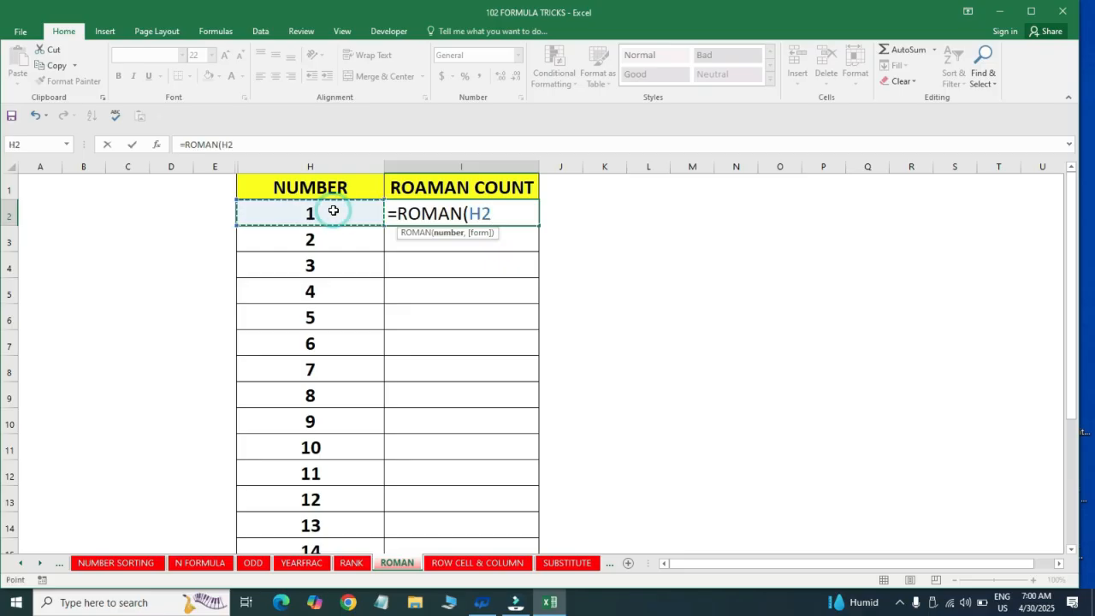
text())
key(Return)
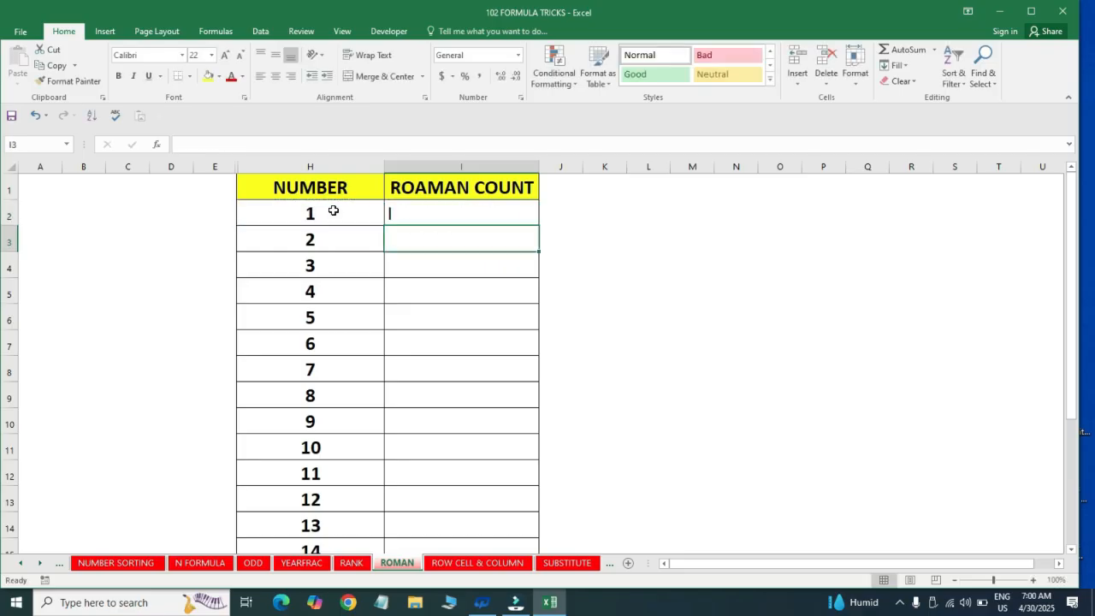
Fill the ROMAN formula from I2 down through I21 in the ROAMAN COUNT column
key(Down)
key(Down)
key(Down)
key(Down)
key(Down)
key(Down)
key(Down)
key(Down)
key(Down)
key(Down)
key(Down)
key(Down)
key(Down)
key(Down)
key(Down)
key(Down)
key(Down)
key(Down)
key(ctrl+shift+Up)
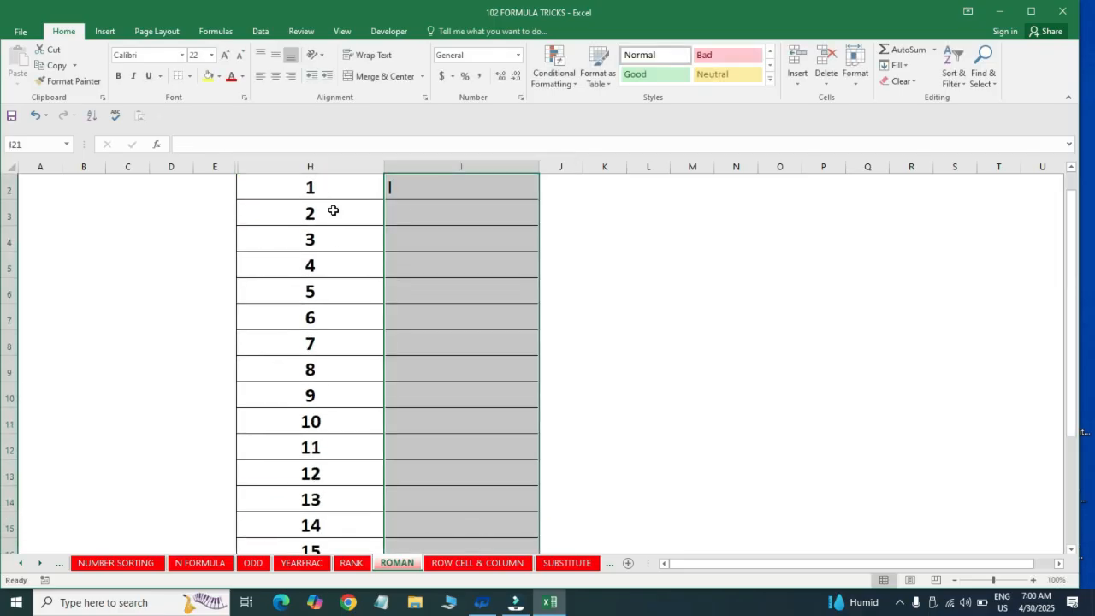
key(ctrl+d)
Examine the Roman numerals and their formulas through the whole ROAMAN COUNT column down to I21
key(ctrl+Up)
key(Down)
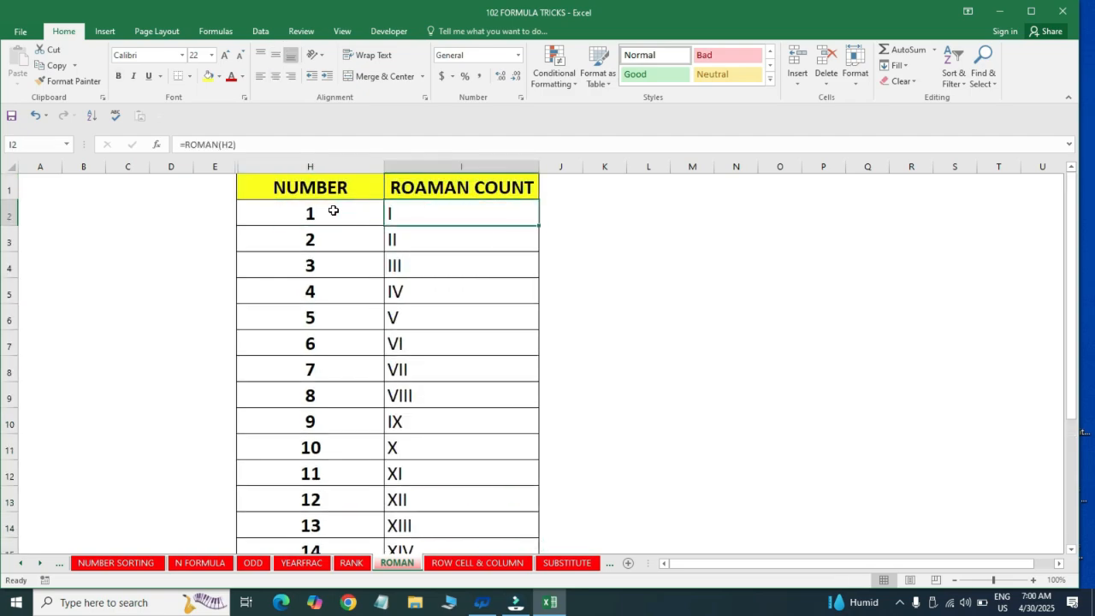
key(Down)
key(Down)
key(Down)
key(Down)
key(Down)
key(Down)
key(ctrl+Down)
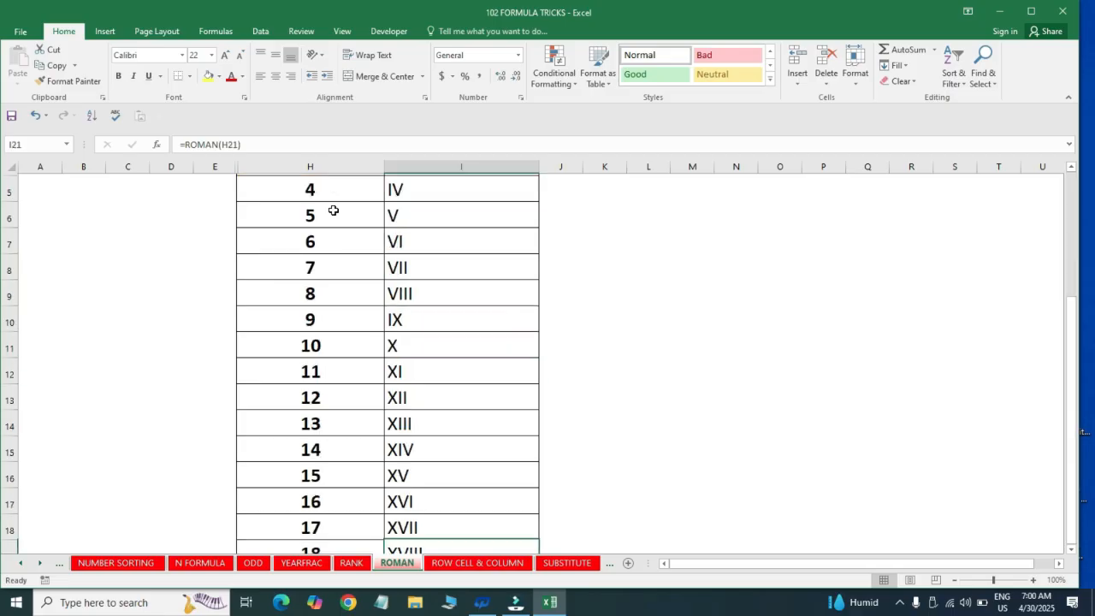
key(ctrl+Up)
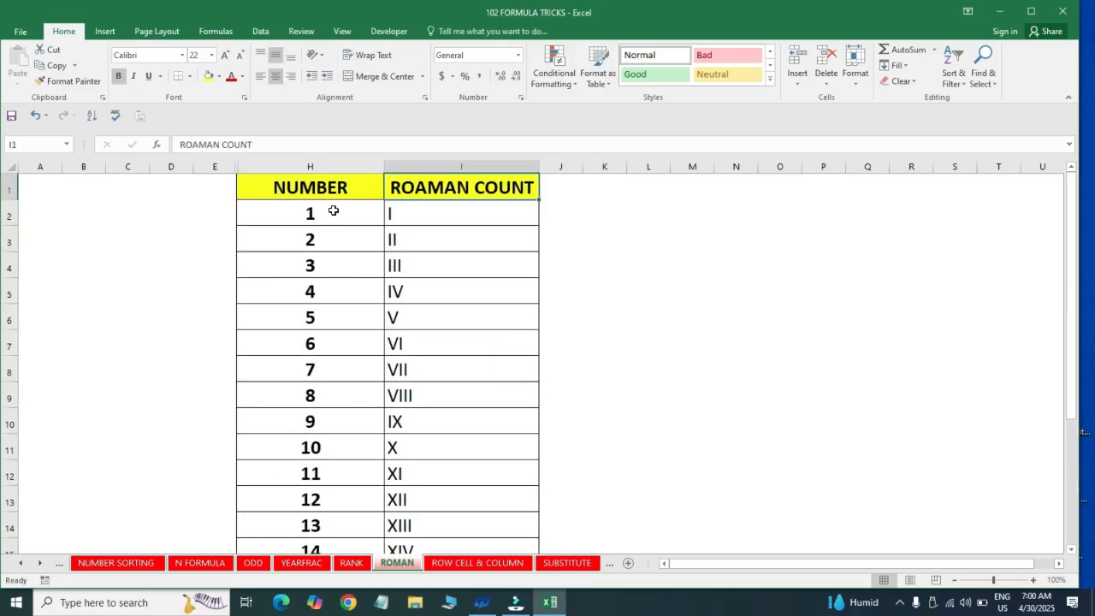
key(ctrl+Down)
Switch to the ROW CELL & COLUMN sheet and highlight column B and row 1 as examples
key(ctrl+Page_Down)
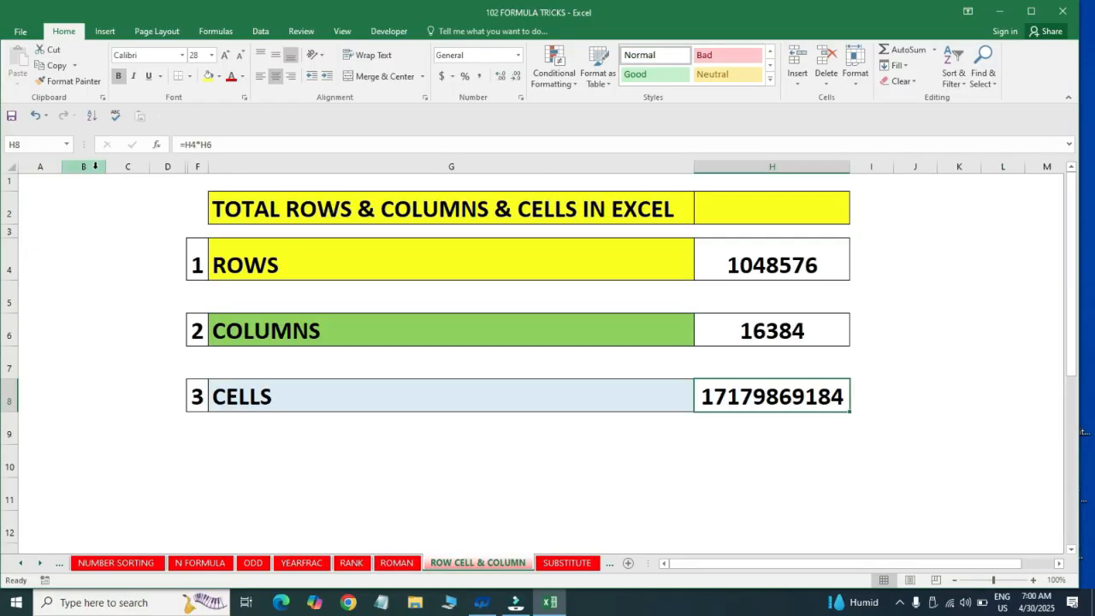
click(96, 207)
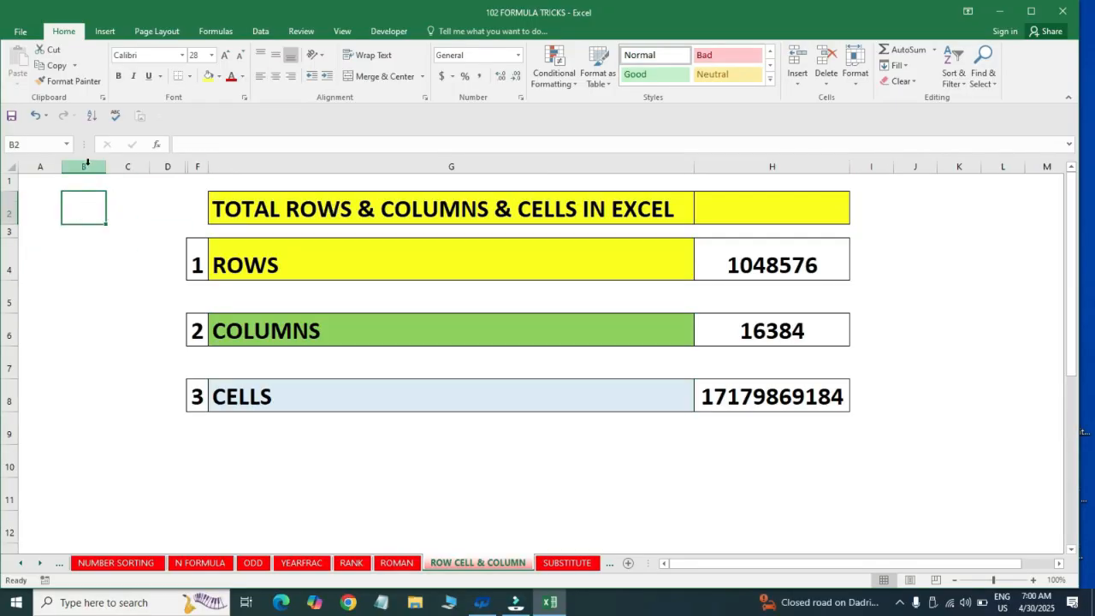
click(84, 166)
click(11, 185)
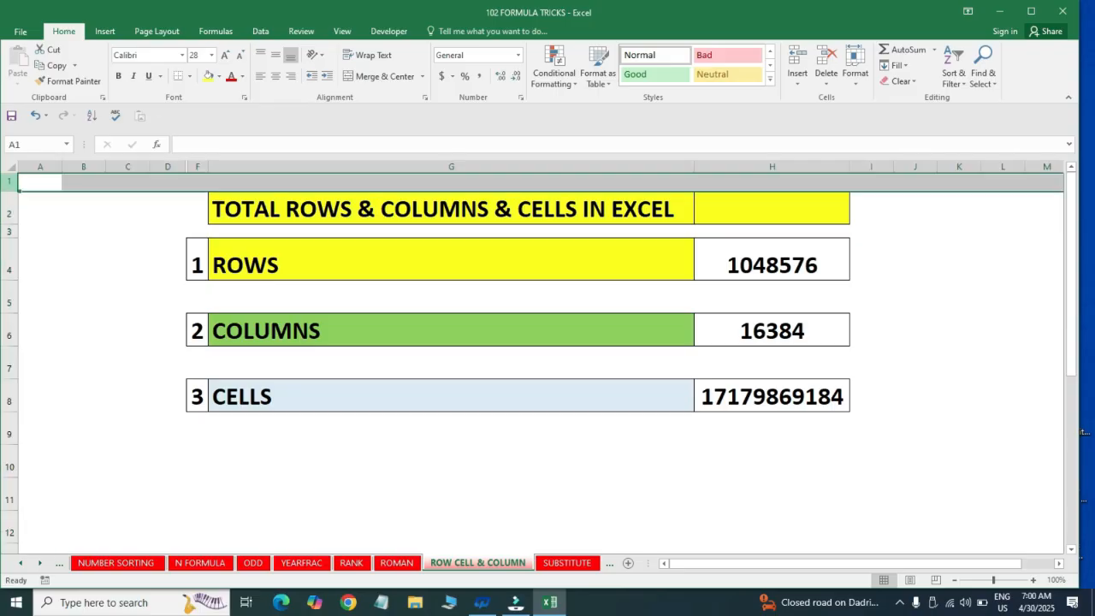
Select individual cells such as C3 and A2 on the sheet as examples of single cells
click(141, 228)
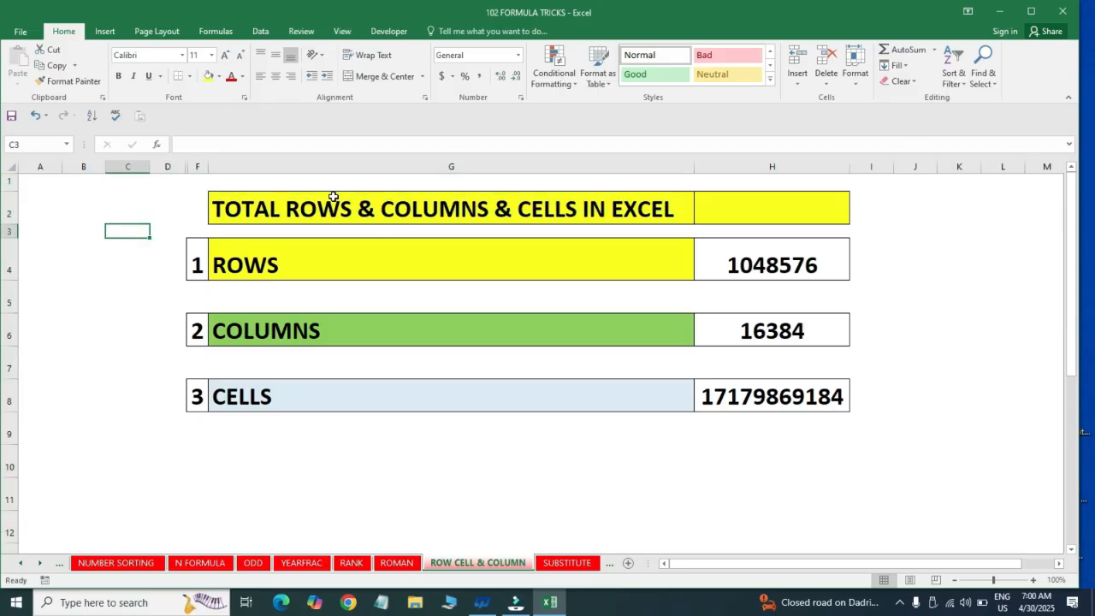
click(54, 191)
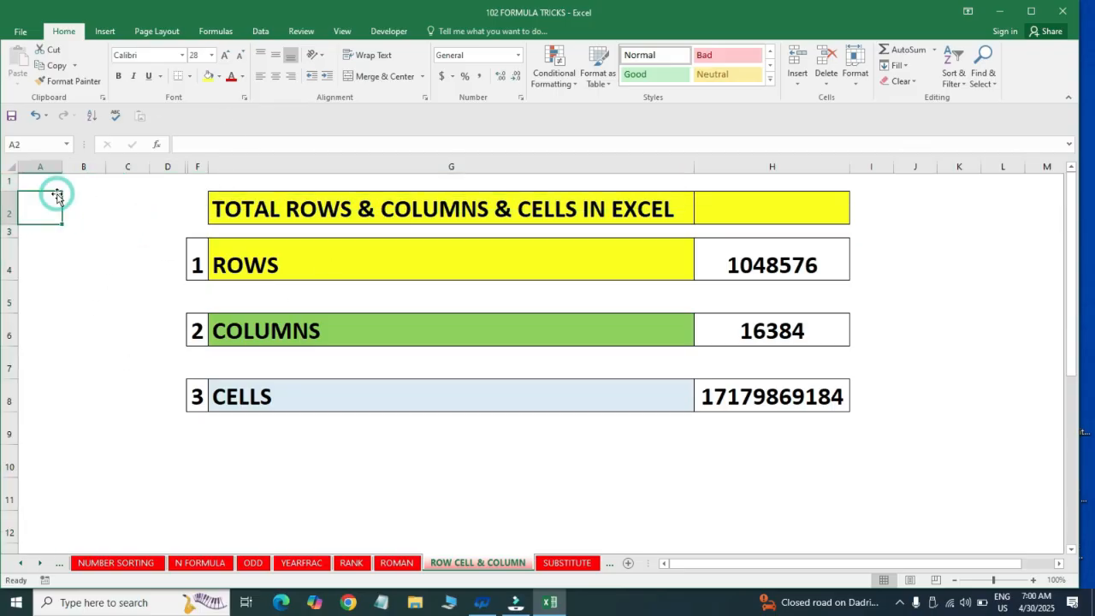
key(Down)
key(Down)
key(Down)
key(Right)
key(Right)
key(Right)
key(Right)
key(Right)
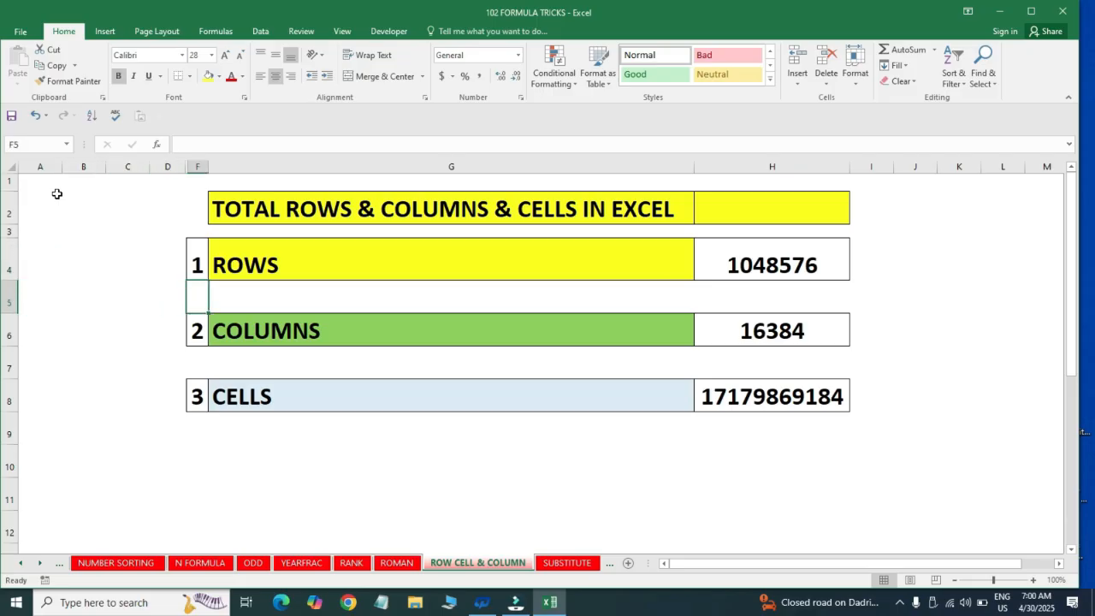
Examine the ROWS, COLUMNS and CELLS entries and the existing formulas in H8 and H4
key(Up)
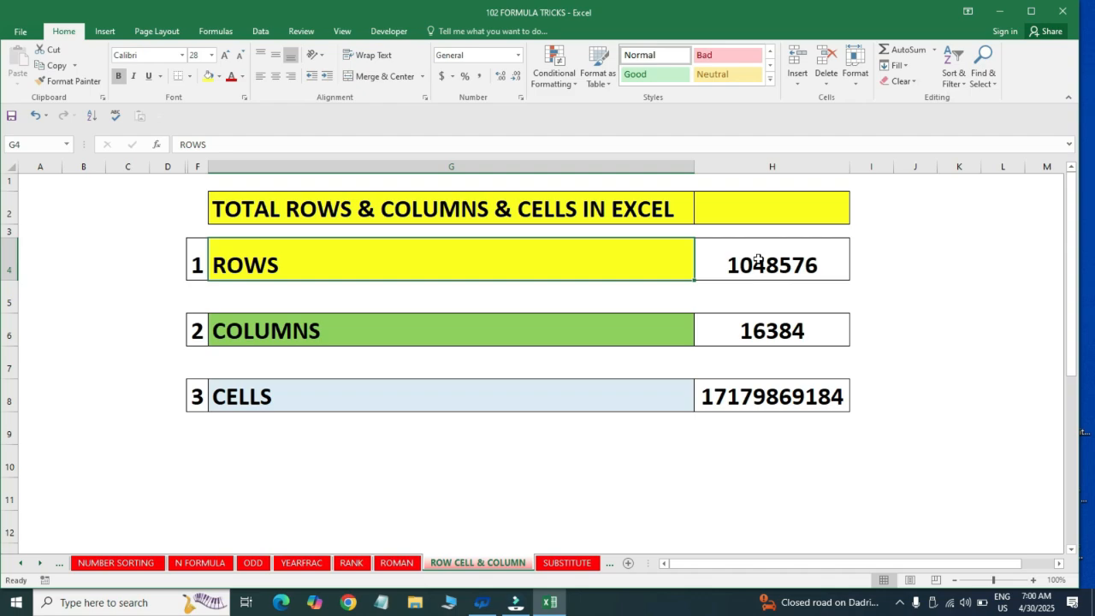
key(Down)
click(582, 355)
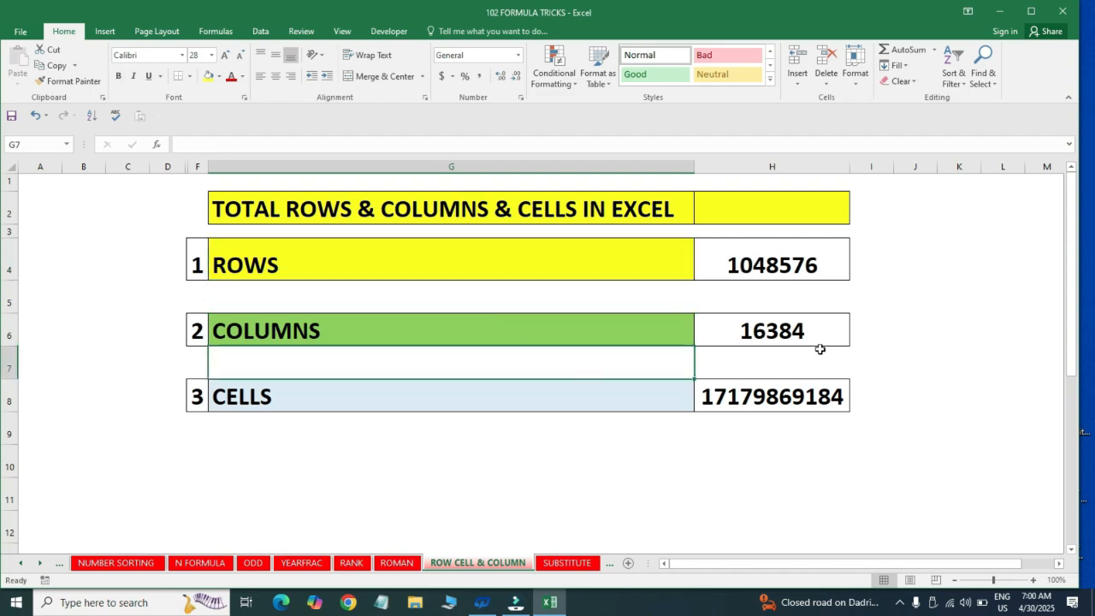
click(570, 403)
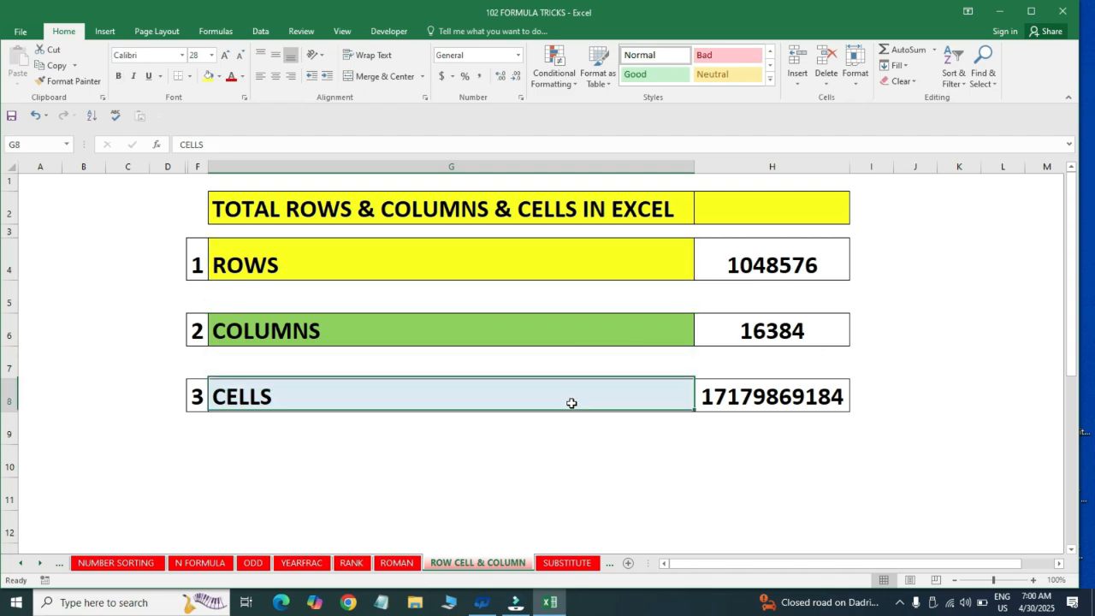
click(786, 396)
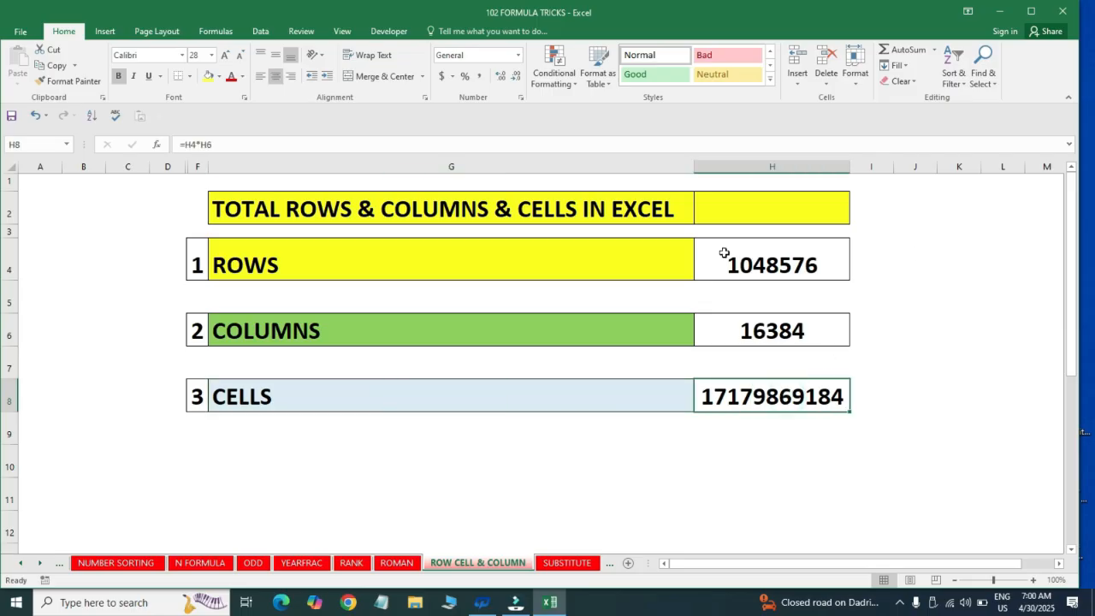
click(746, 265)
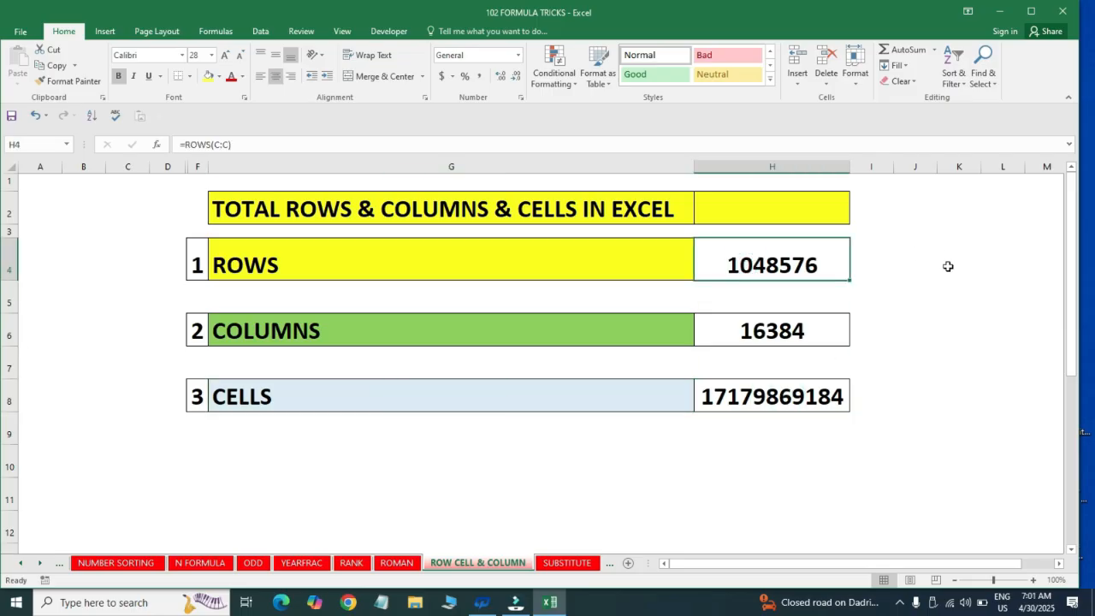
Clear the existing row, column and cell counts from the range H4:H8
key(shift+Down)
key(shift+Down)
key(shift+Down)
key(shift+Down)
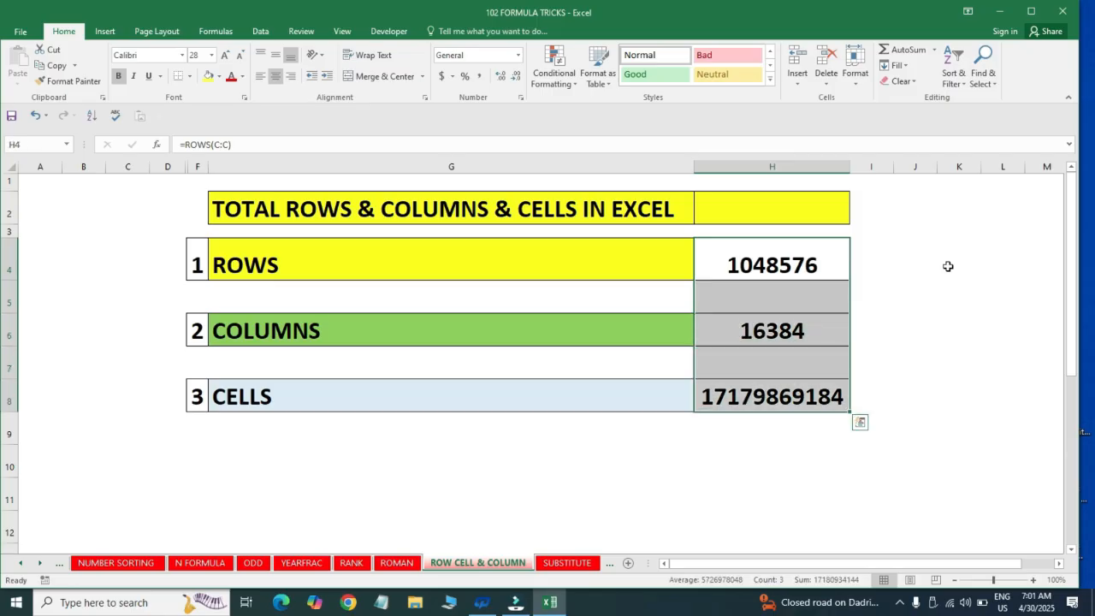
key(Delete)
Enter the formula =ROWS(B:B) in cell H4 to count all rows of the worksheet
key(shift+Up)
key(shift+Up)
key(shift+Up)
key(shift+Up)
text(=)
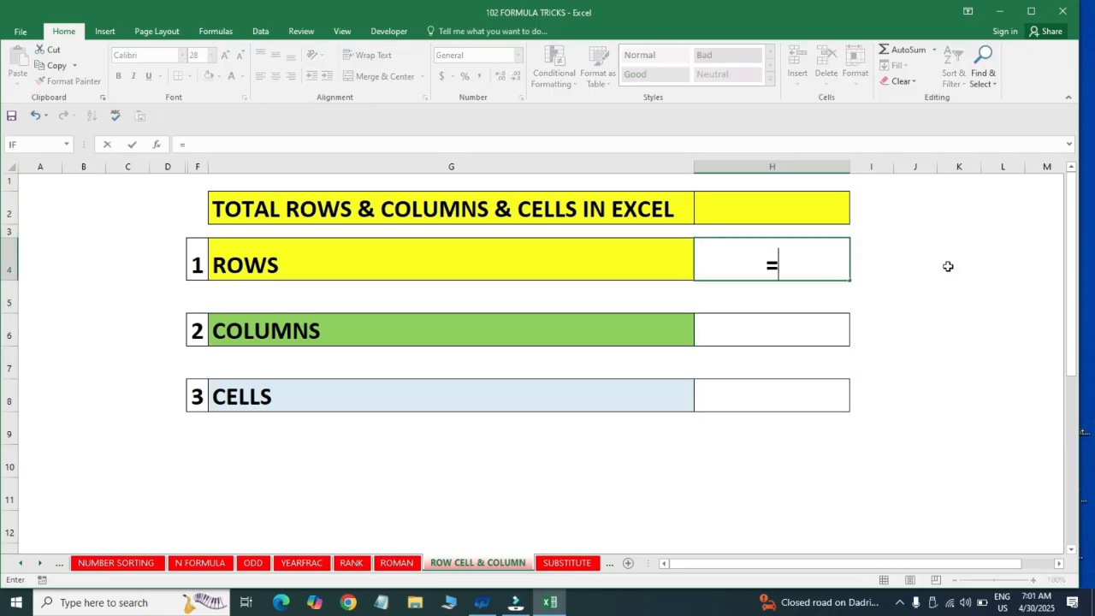
text(w)
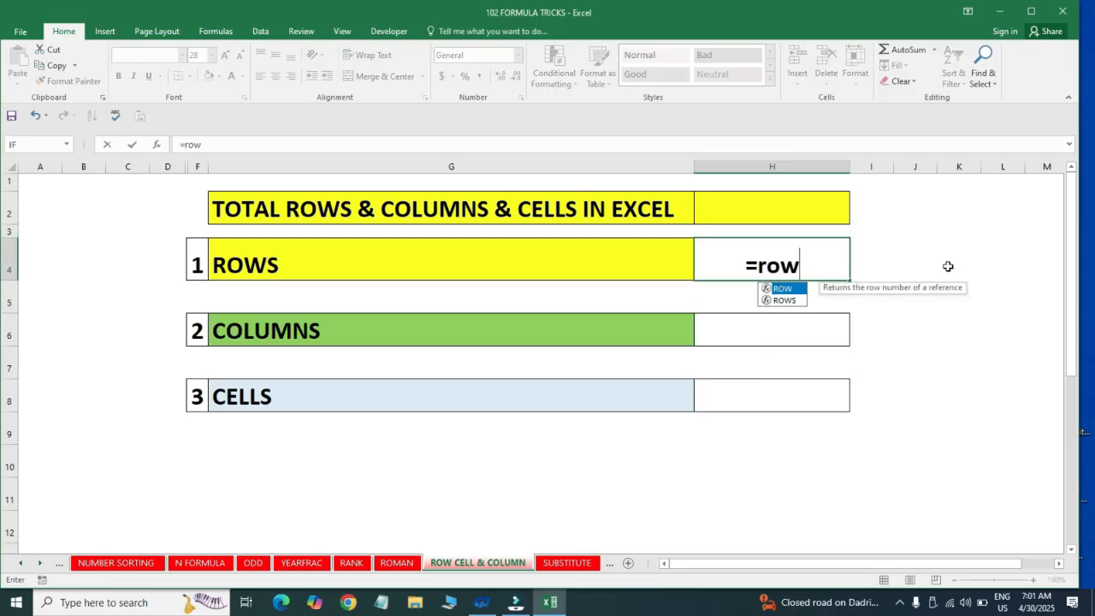
text(s)
key(Tab)
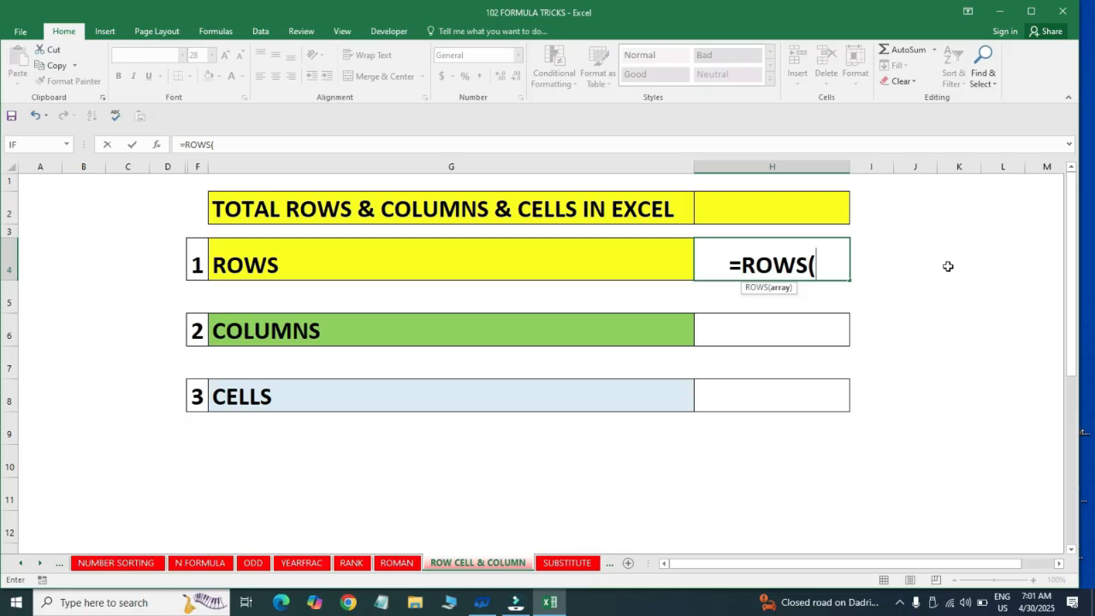
click(82, 169)
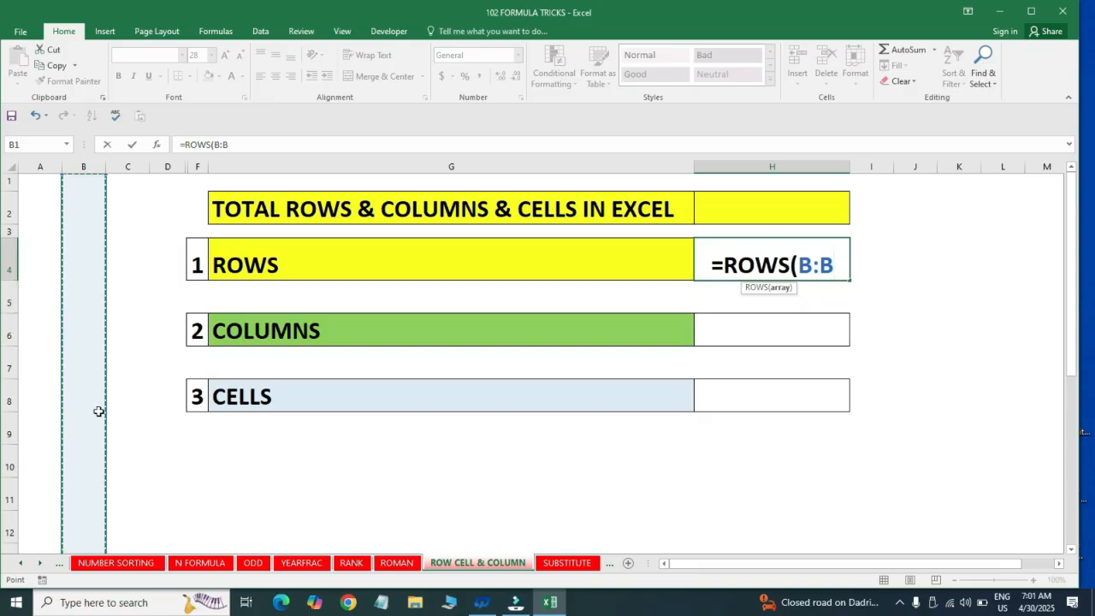
text())
key(Return)
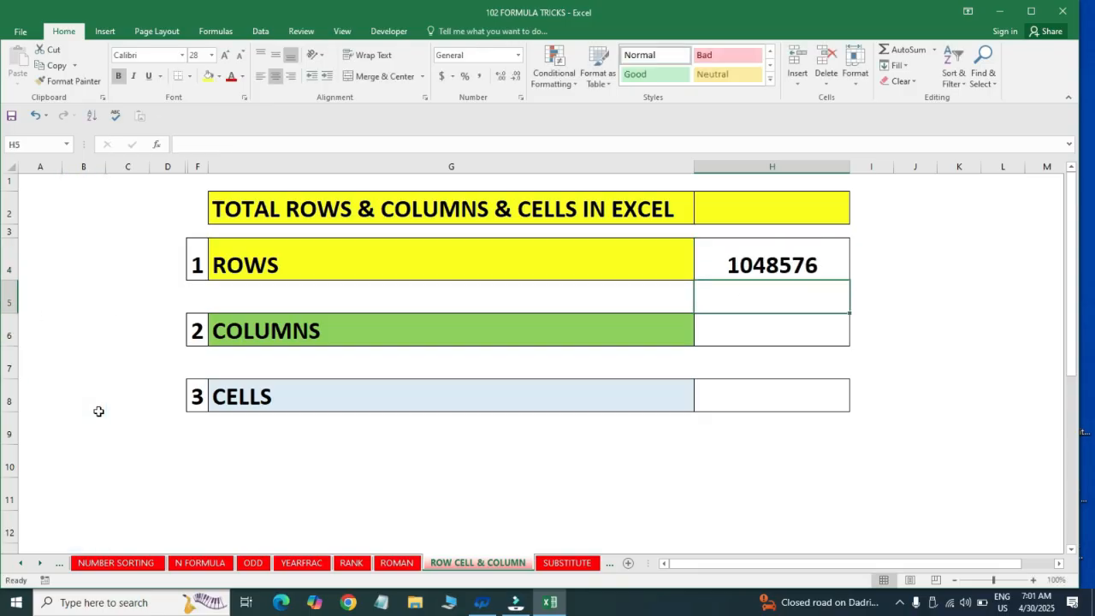
key(Up)
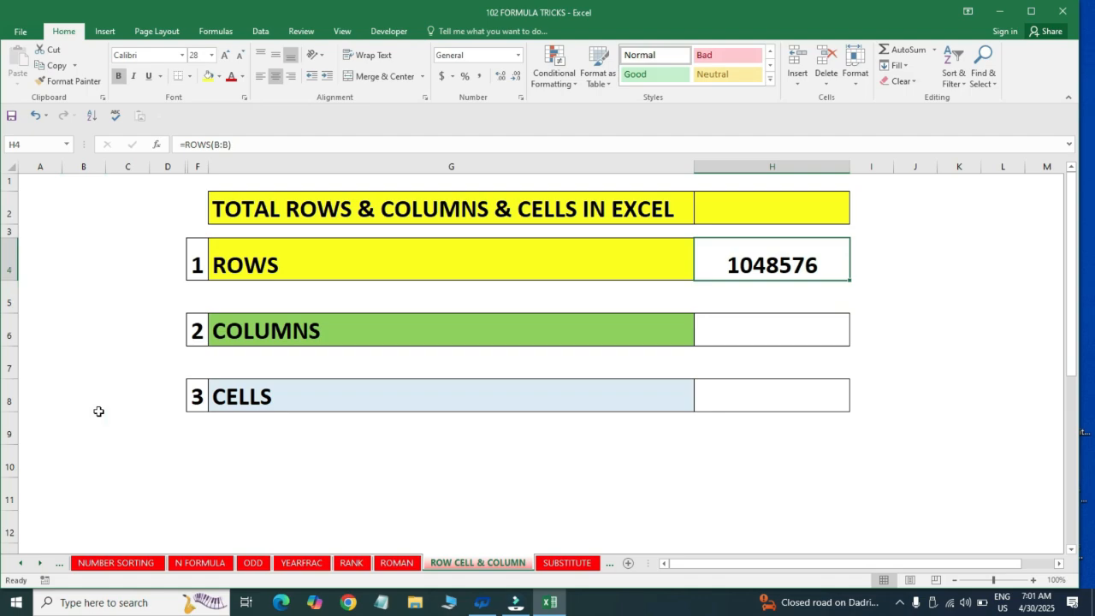
Enter the formula =COLUMNS(1:1) in cell H6 to count all columns of the worksheet
key(Down)
key(Down)
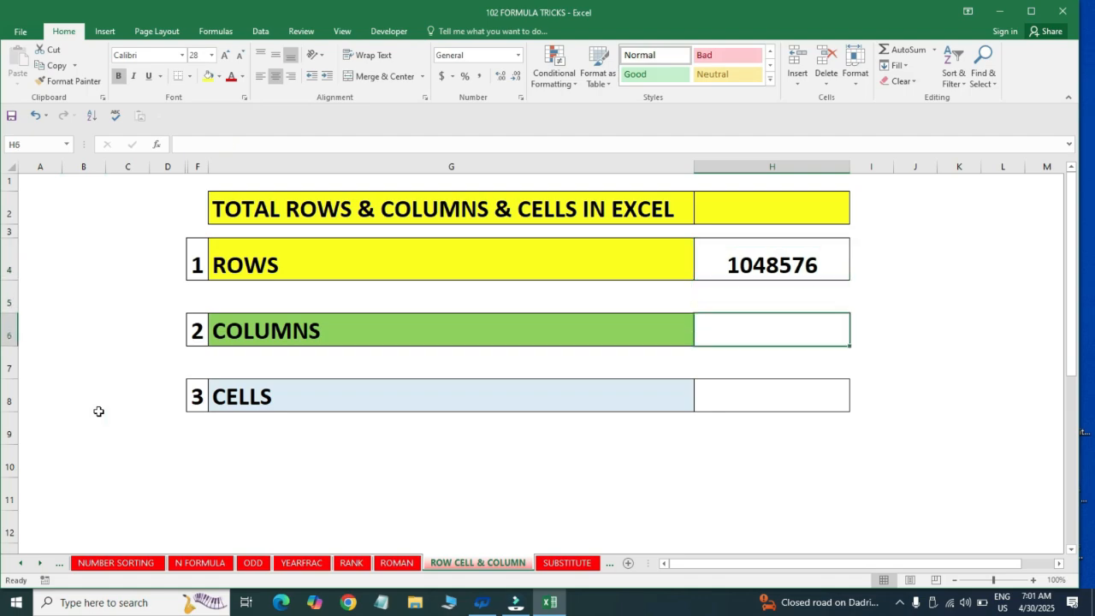
text(=)
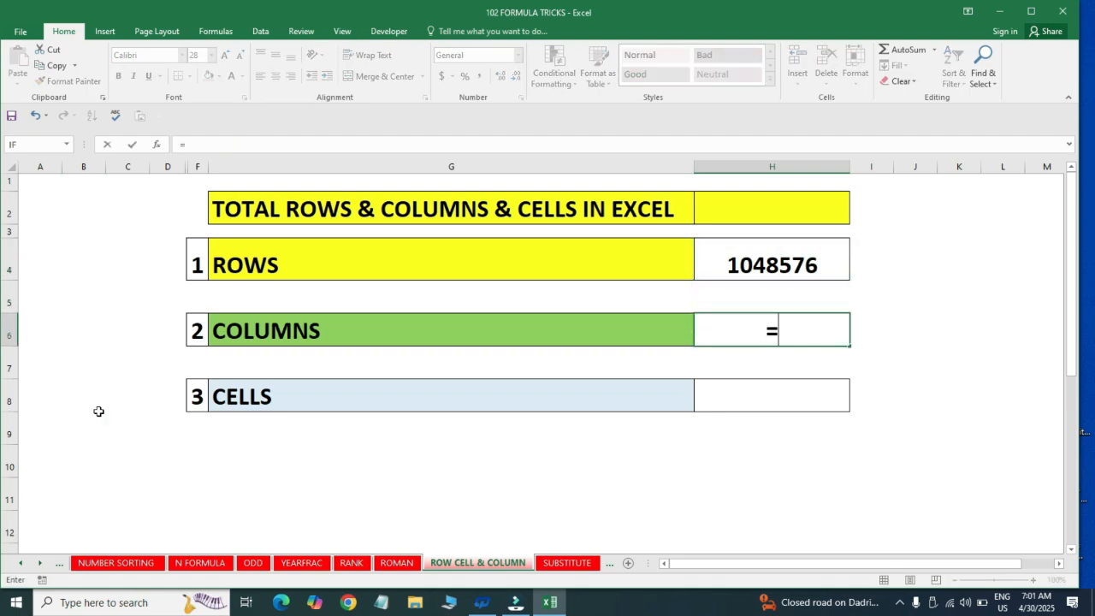
text(col)
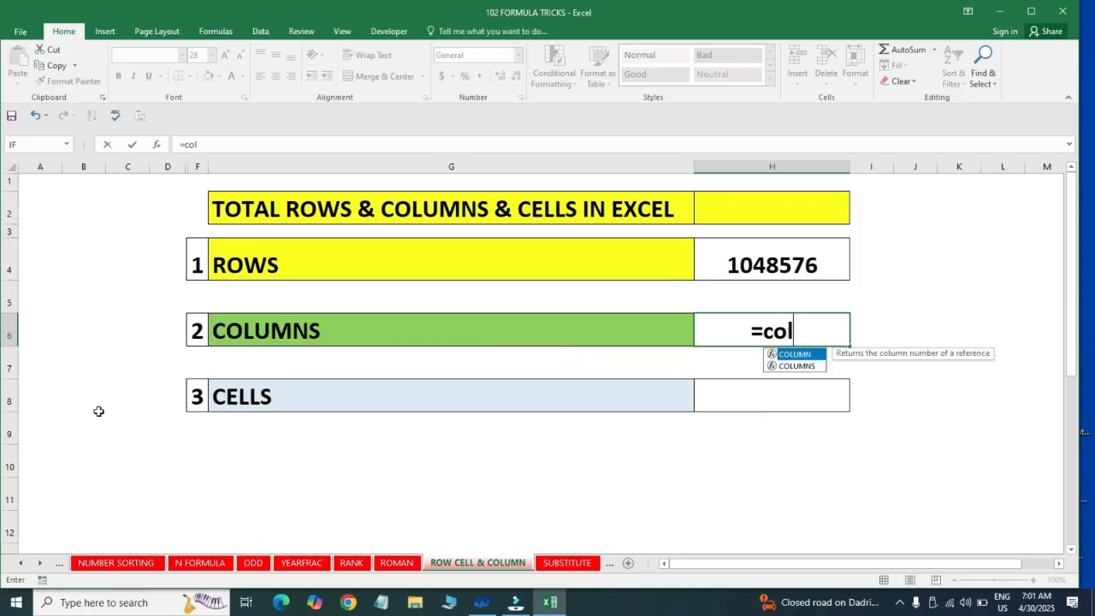
key(Down)
key(Tab)
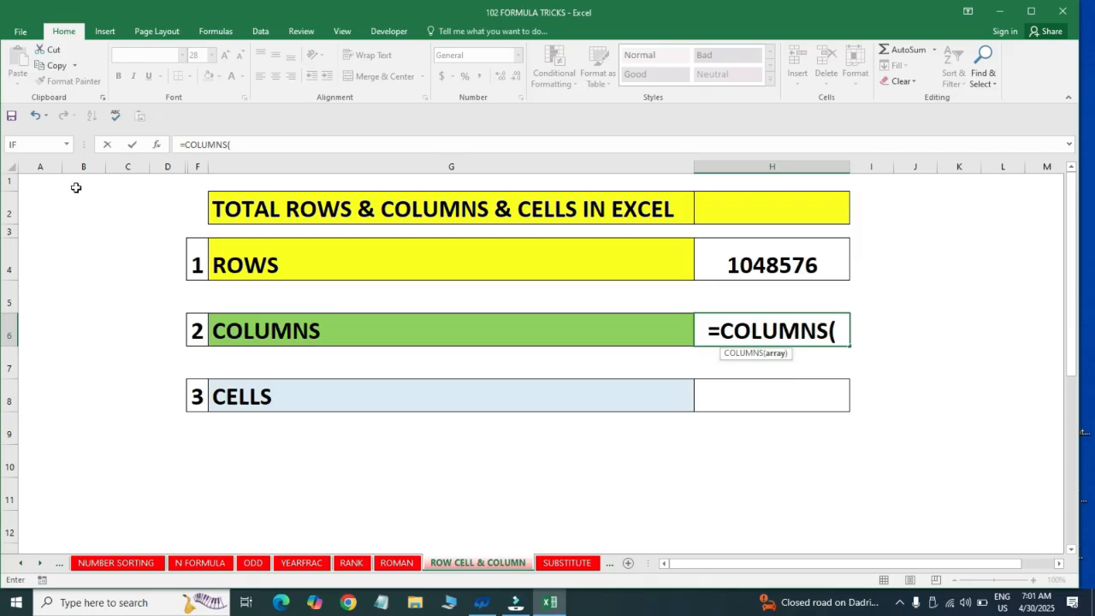
click(10, 182)
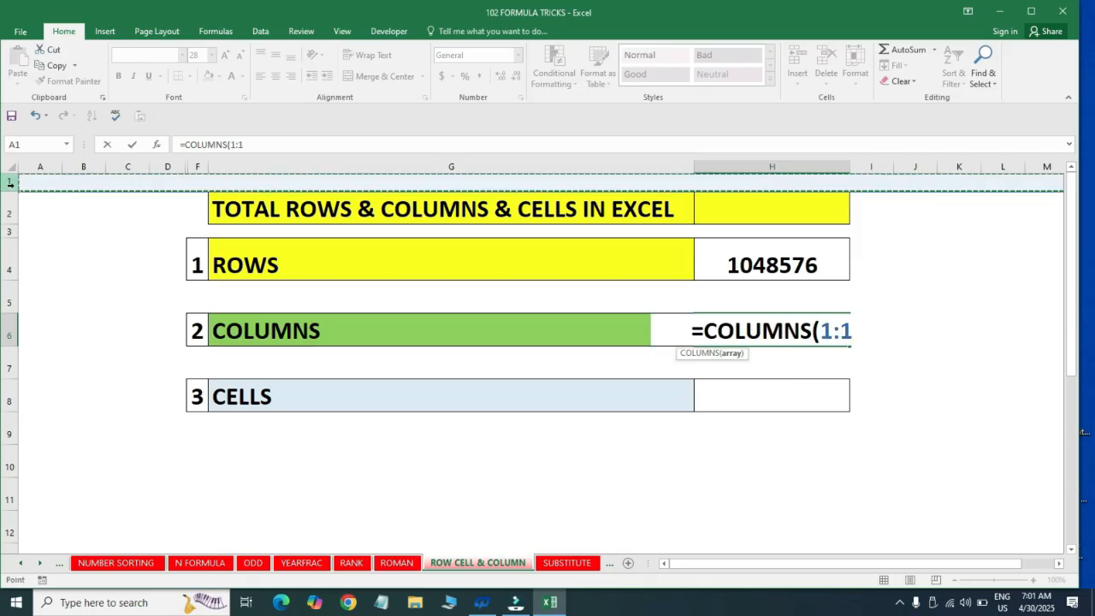
text())
key(Return)
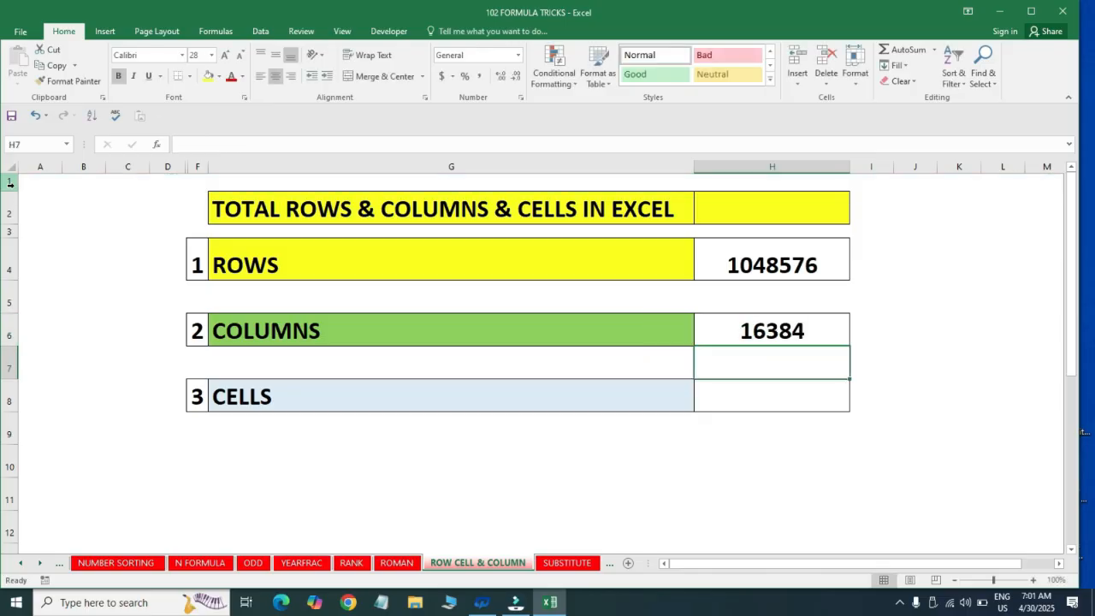
key(Up)
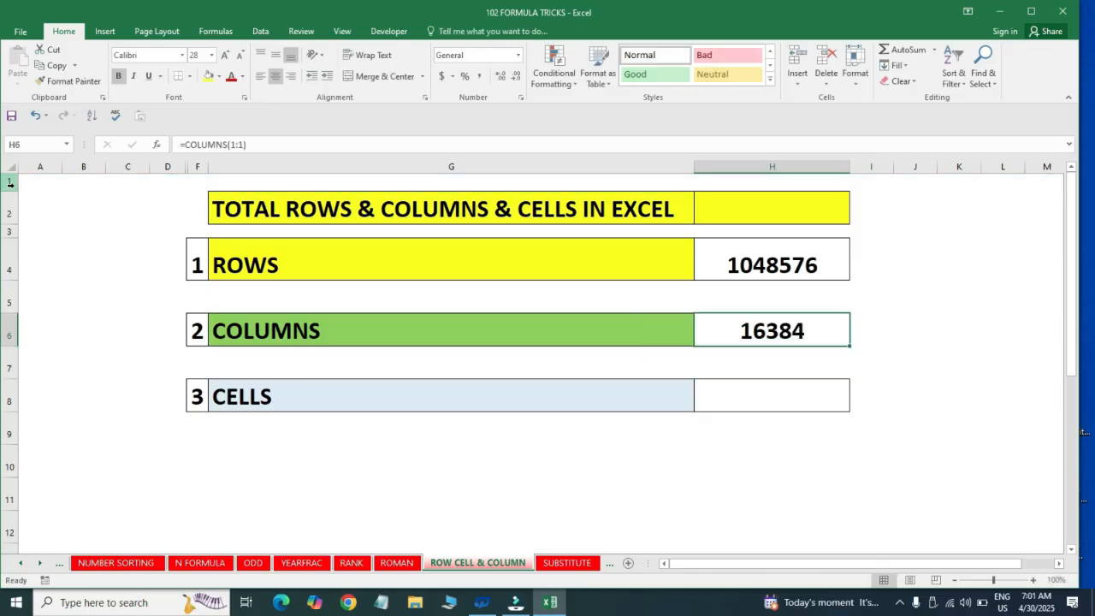
Enter the formula =H4*H6 in cell H8 to calculate the total number of cells
key(Down)
key(Down)
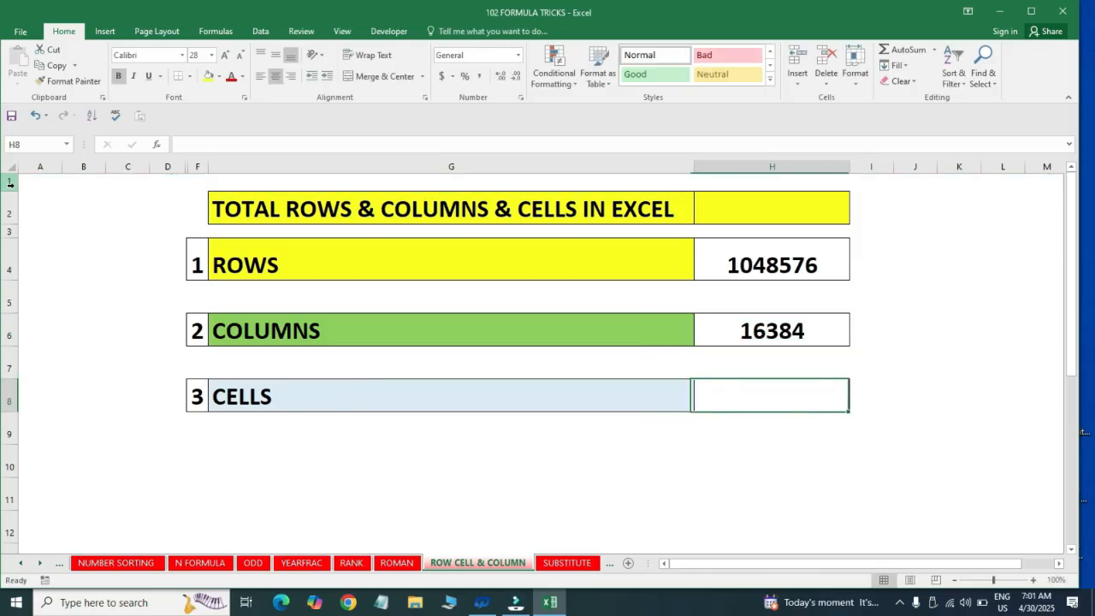
text(=)
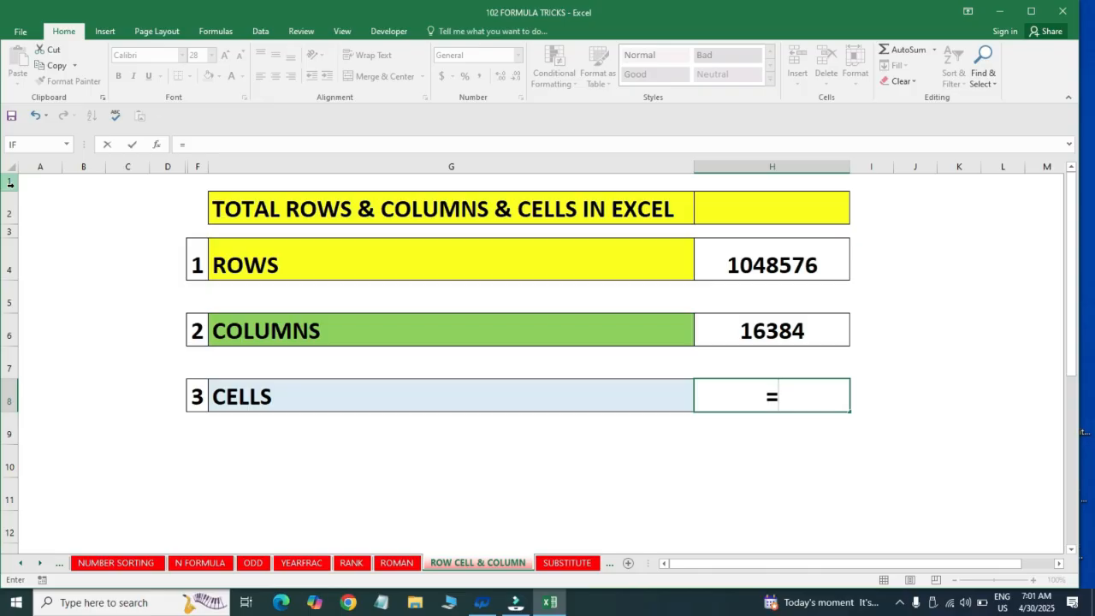
key(Up)
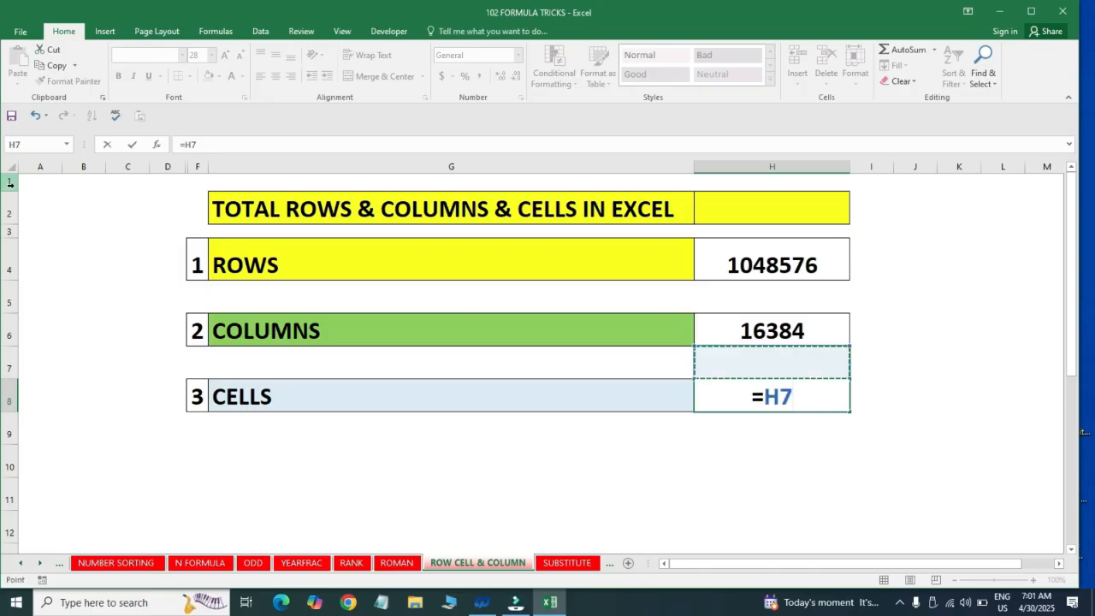
key(Up)
key(Up)
key(Up)
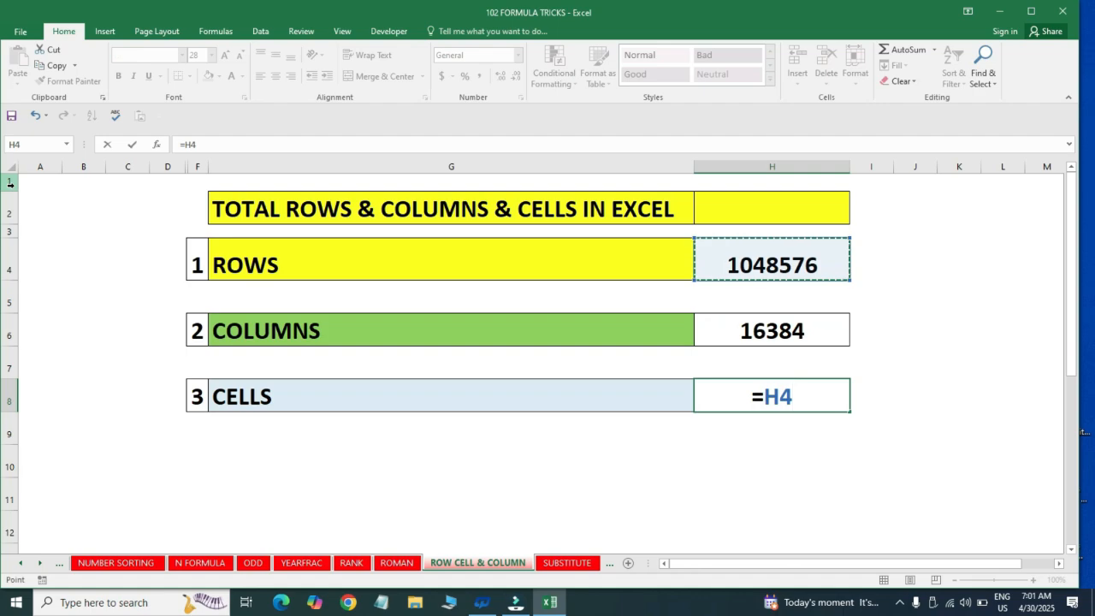
text(*)
key(Up)
key(Up)
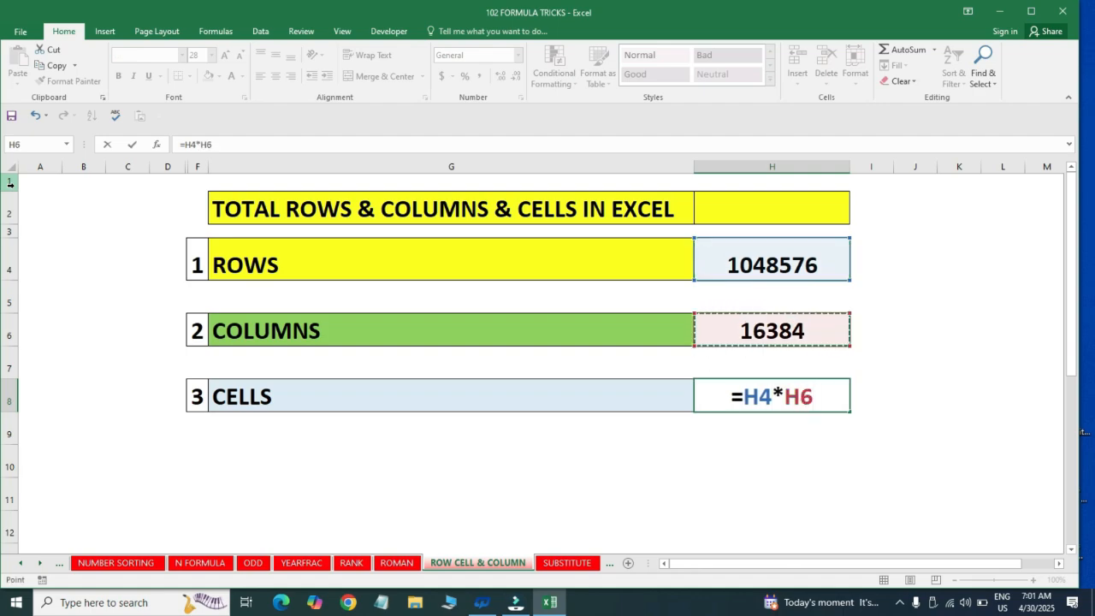
key(Return)
key(Up)
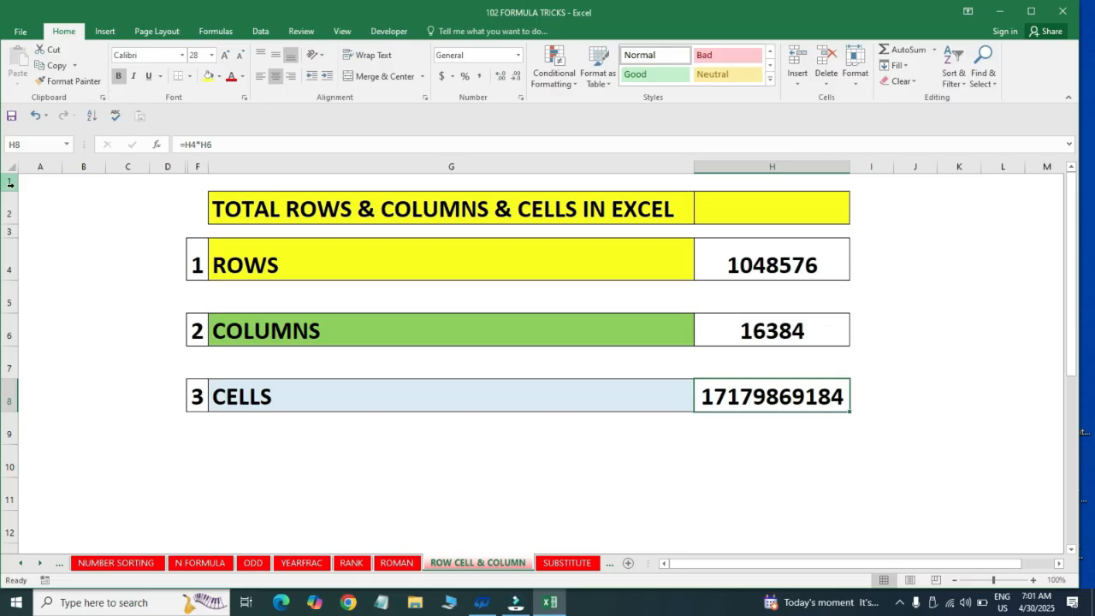
Switch to the SUBSTITUTE sheet and highlight the mixed text-and-number entries in E2:E7 of the MONTH column
key(ctrl+Page_Down)
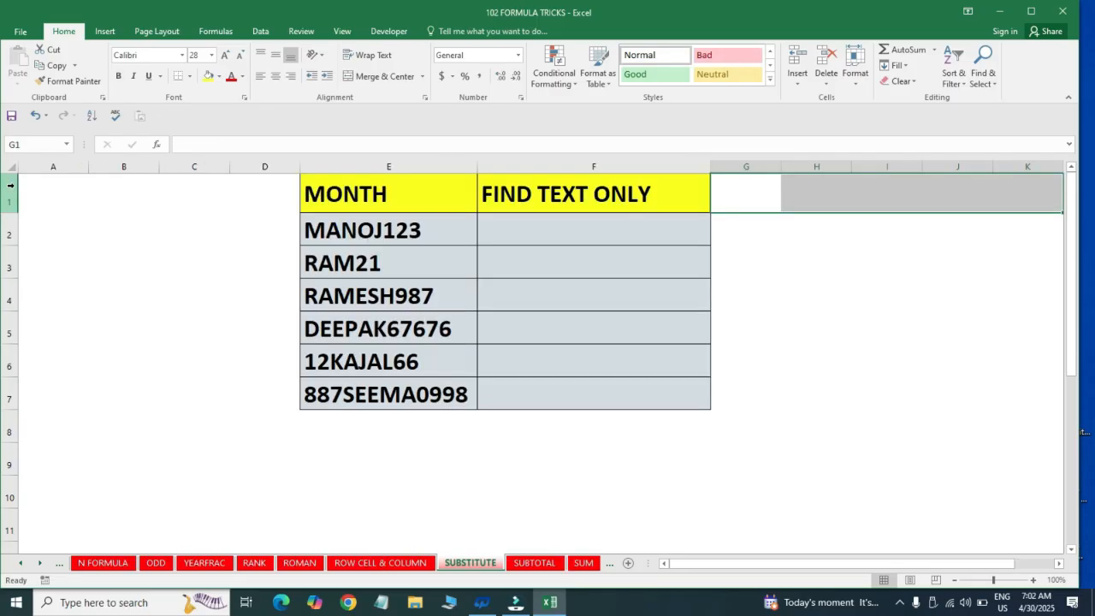
key(Down)
key(Left)
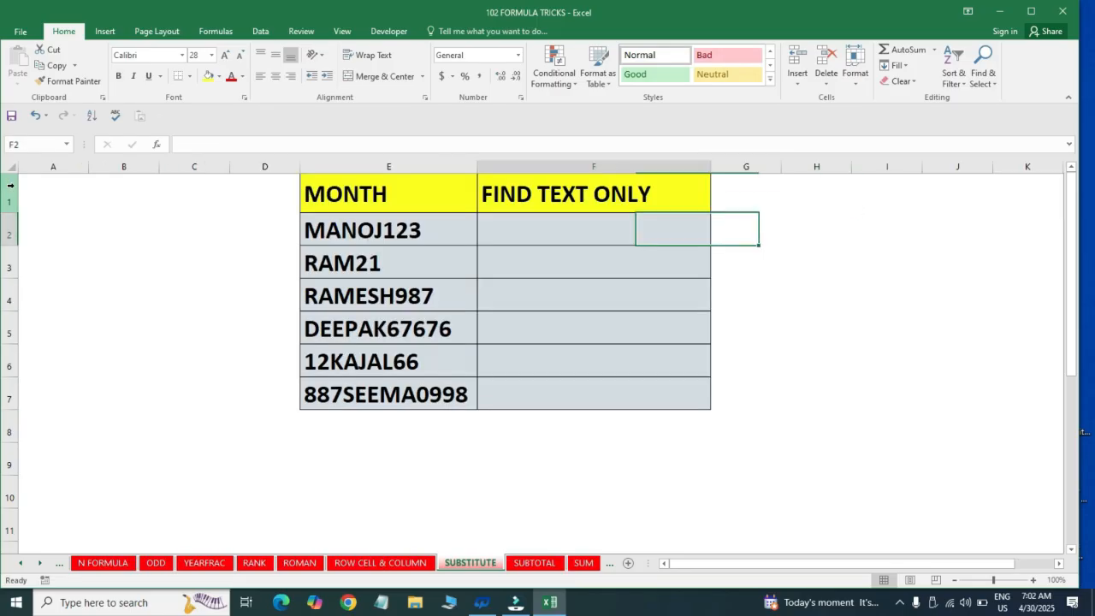
key(Left)
key(ctrl+shift+Down)
key(shift+Down)
key(shift+Up)
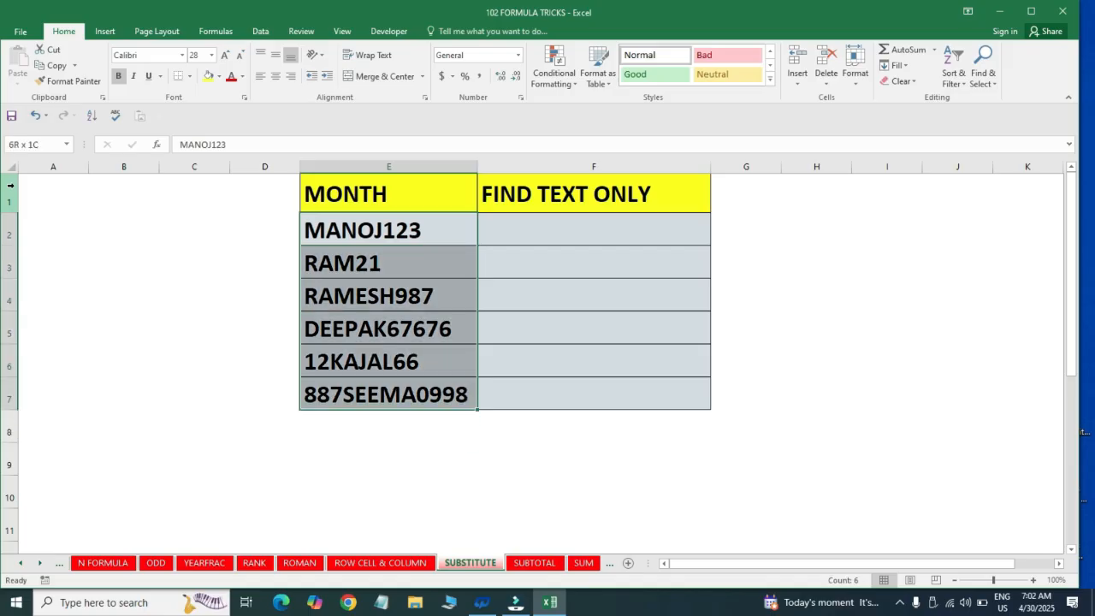
key(Up)
key(Down)
key(ctrl+shift+Down)
key(shift+Down)
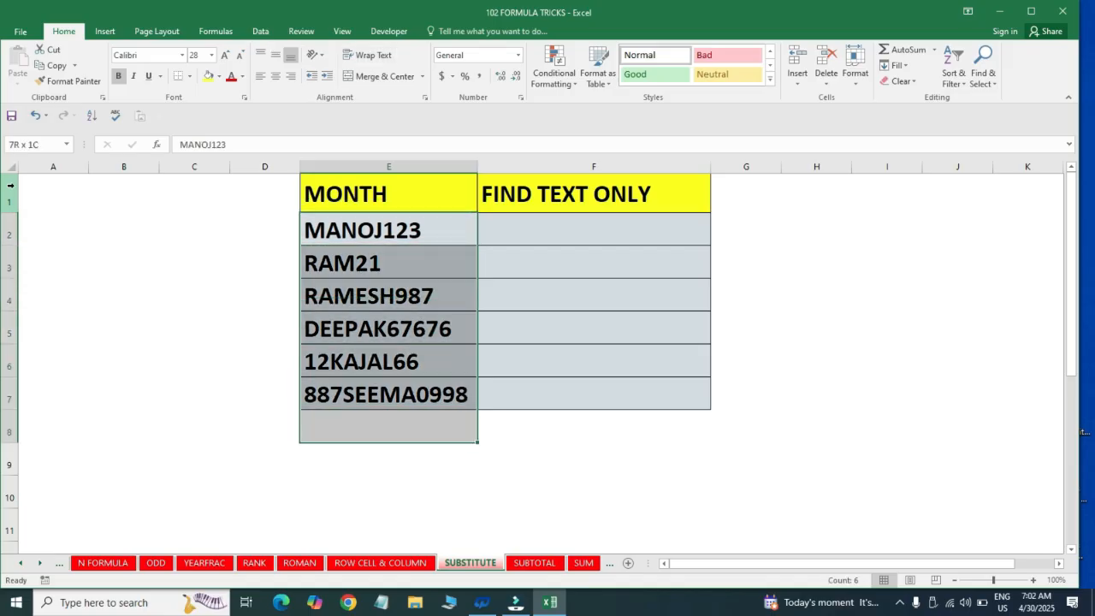
key(shift+Up)
Review the first entries under the MONTH header and select F2, the first cell under FIND TEXT ONLY
key(Up)
key(Down)
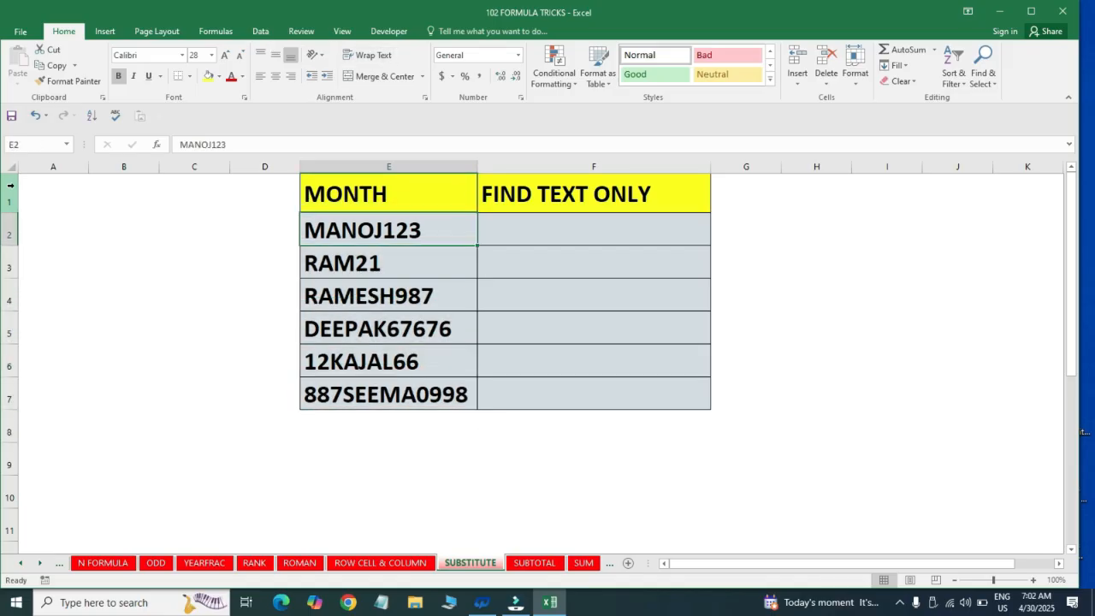
key(Up)
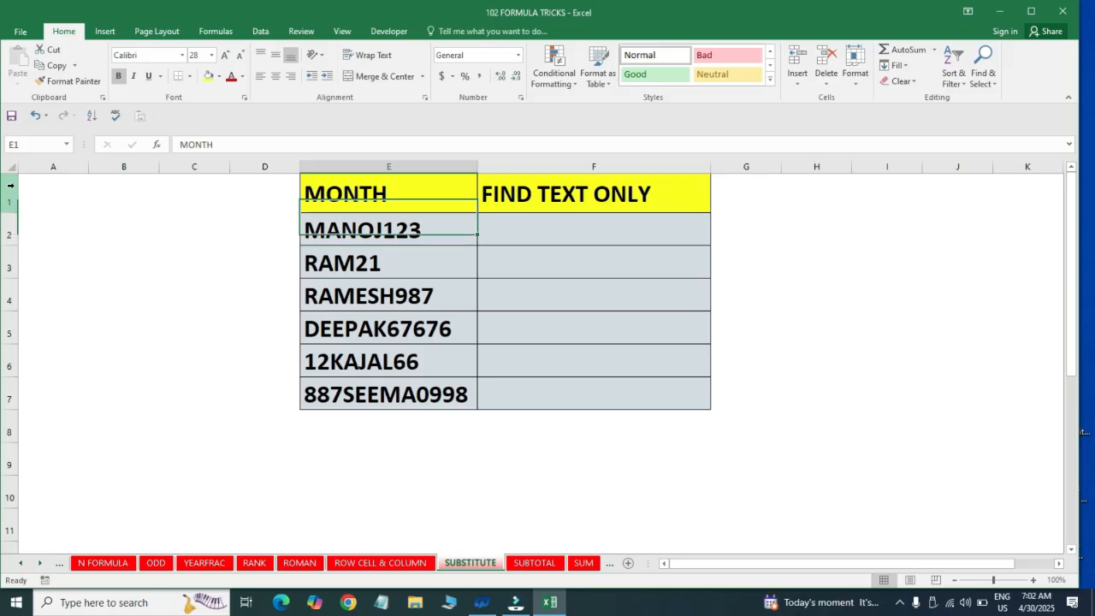
key(Down)
key(Down)
key(Down)
key(Down)
key(ctrl+Up)
key(Down)
key(Right)
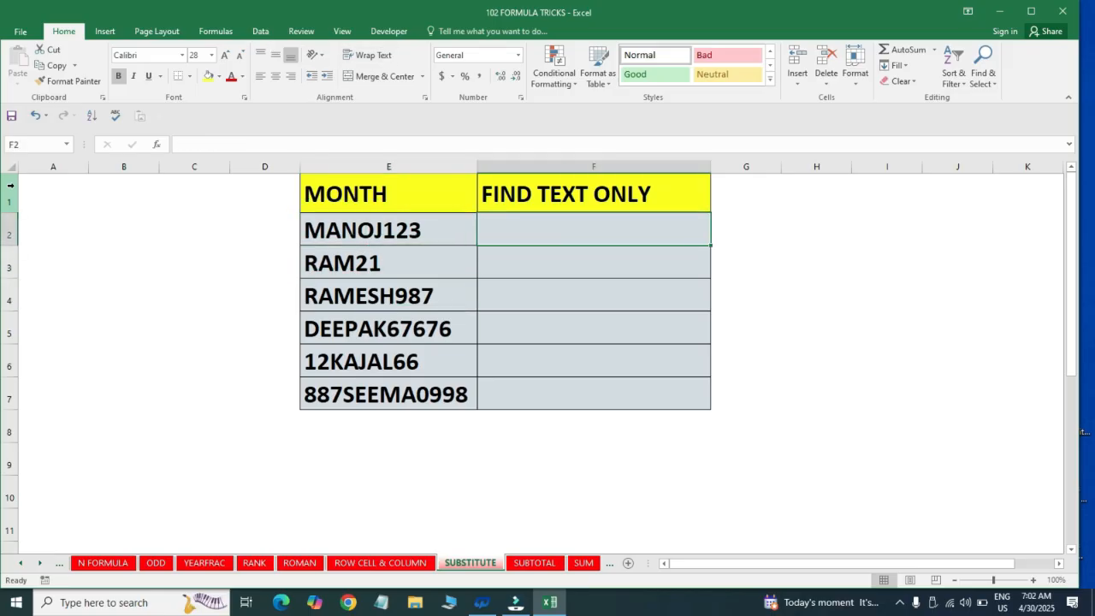
Examine the mixed entries in E2 to E5 of the MONTH column and return to cell F2
key(Left)
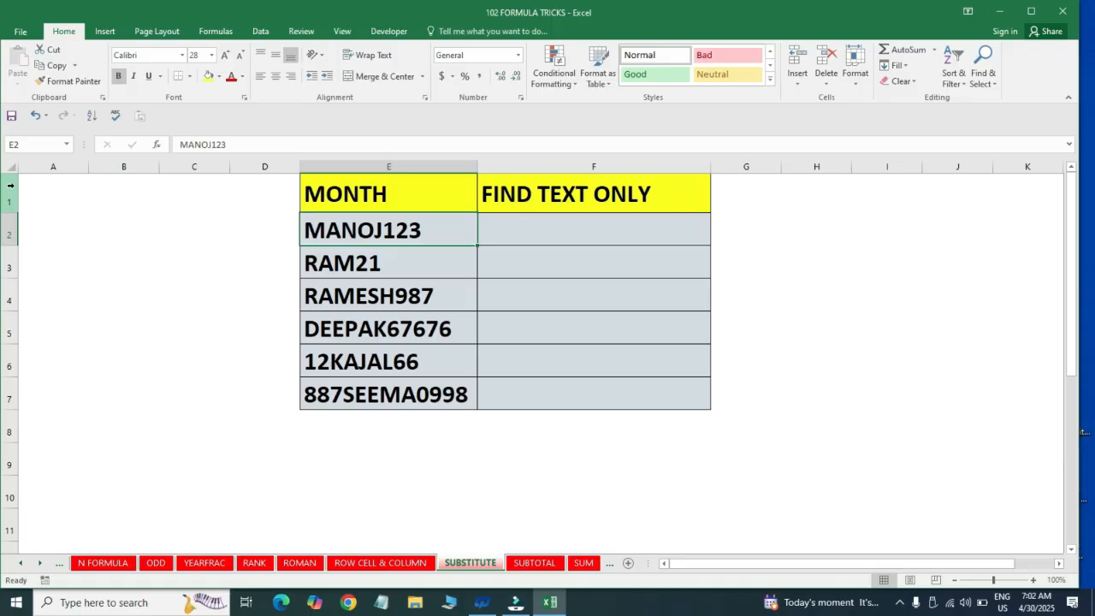
key(Down)
key(Down)
key(Down)
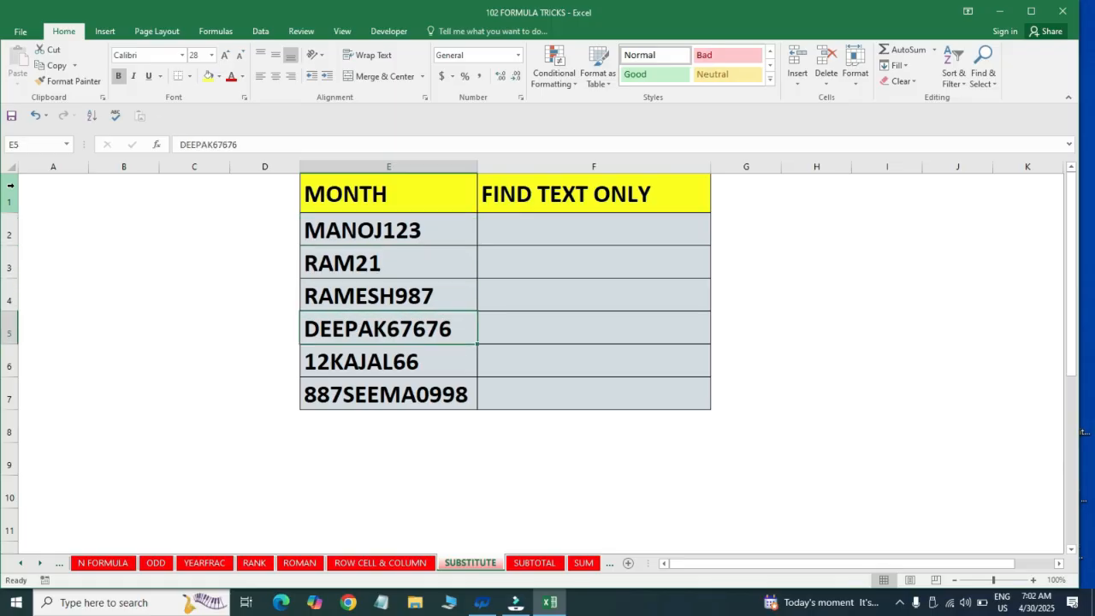
key(Up)
key(Up)
key(Up)
key(Right)
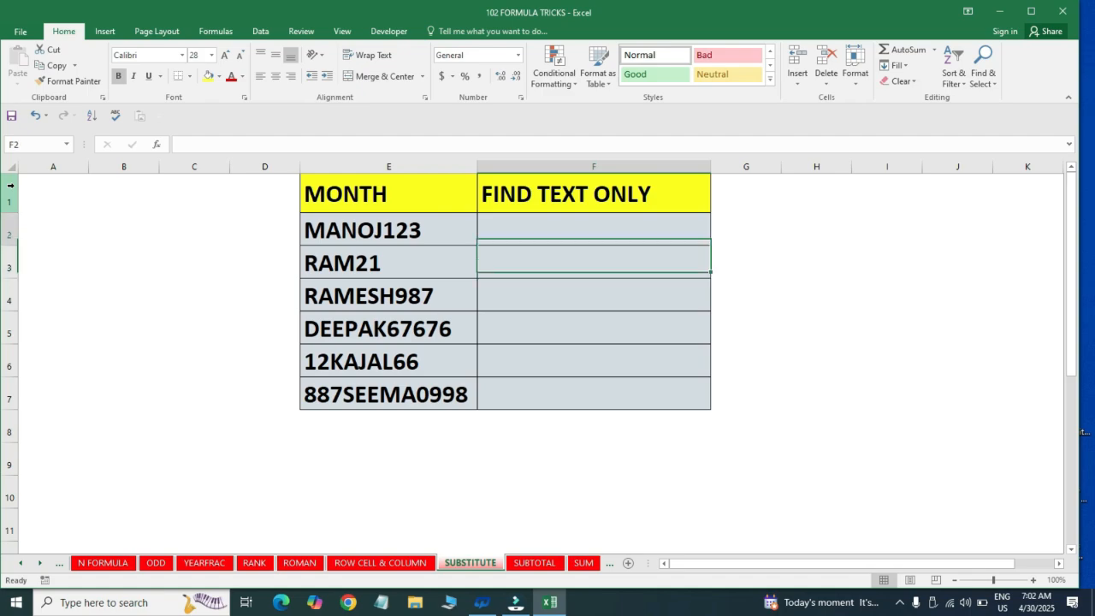
Enter the formula =SUBSTITUTE(E2,"0","") in cell F2 to remove every 0 from the first entry
key(F2)
text(=su)
key(Tab)
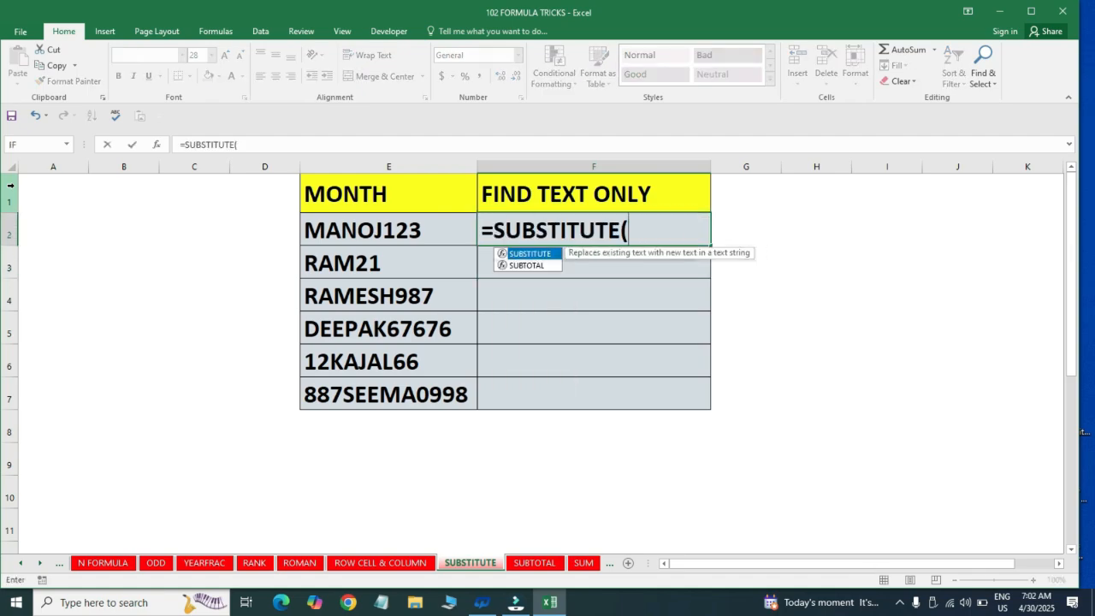
key(Left)
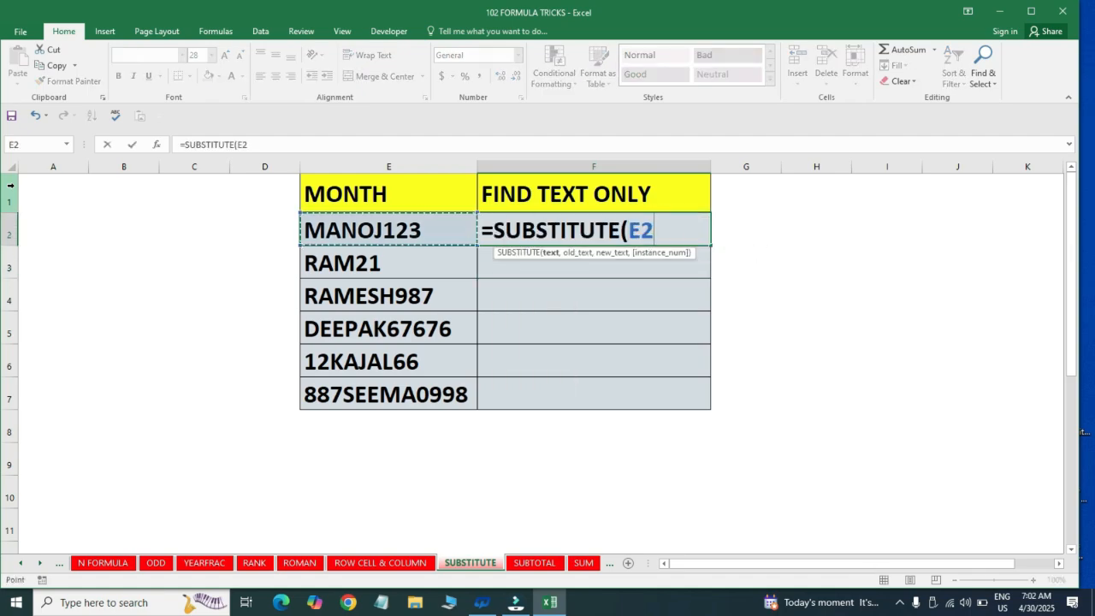
text(,)
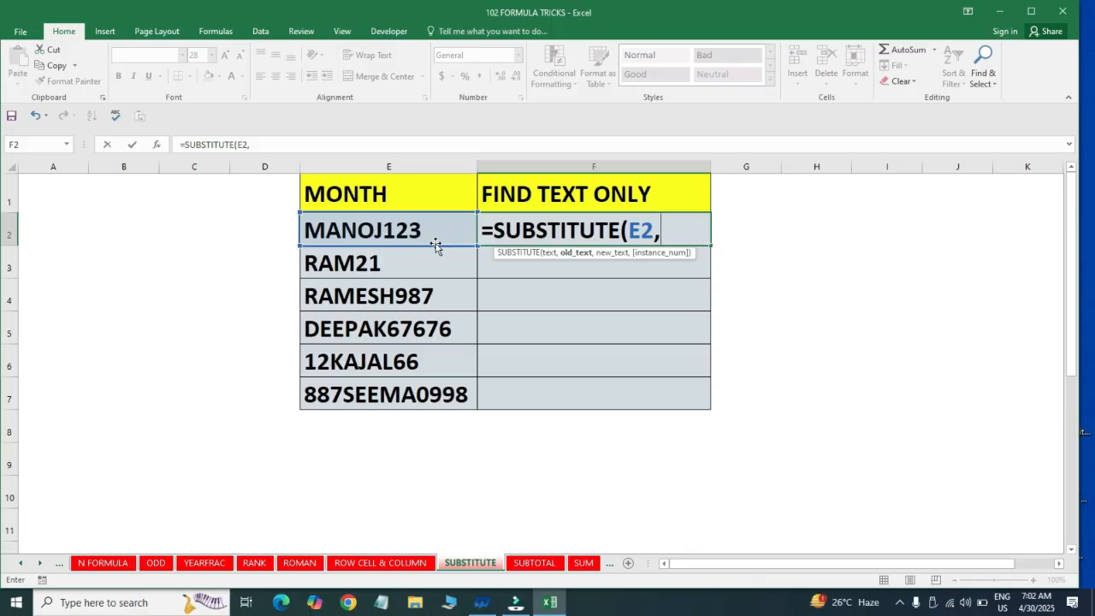
text("")
key(BackSpace)
text(0")
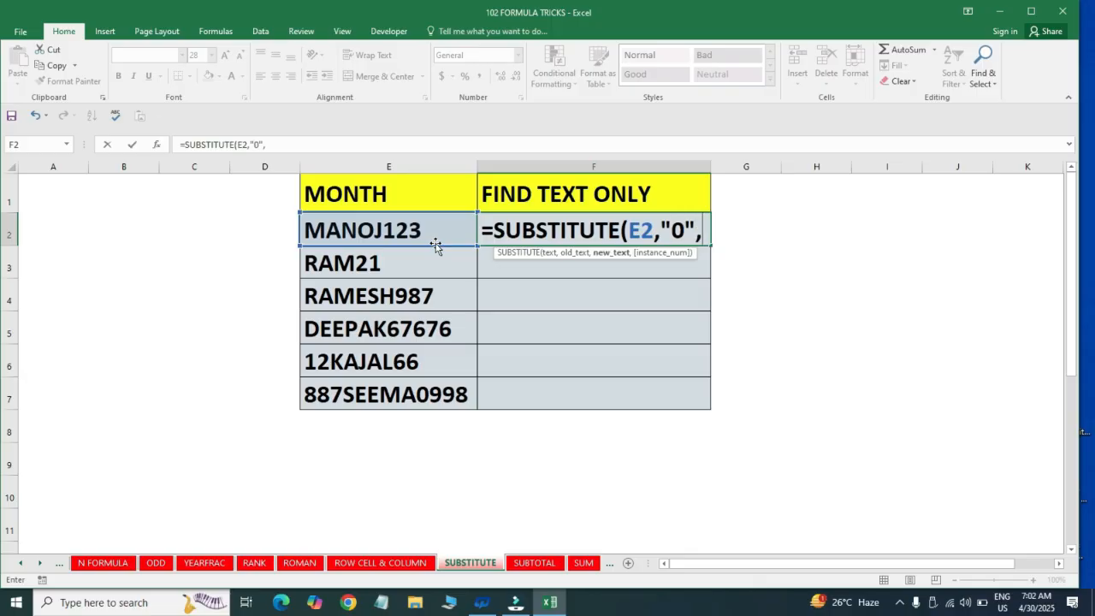
text(,"")
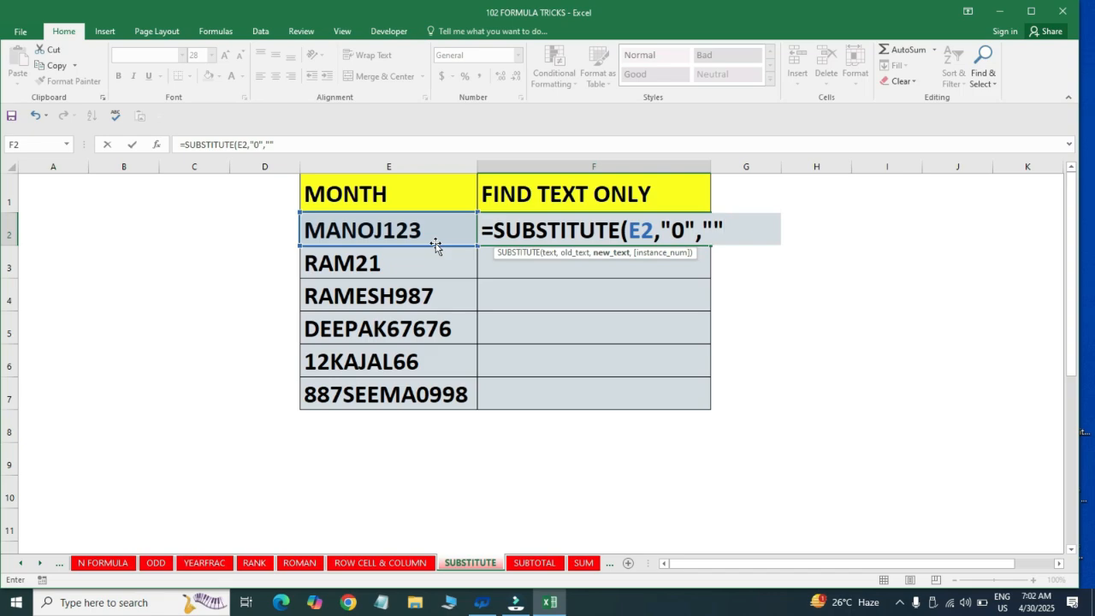
text())
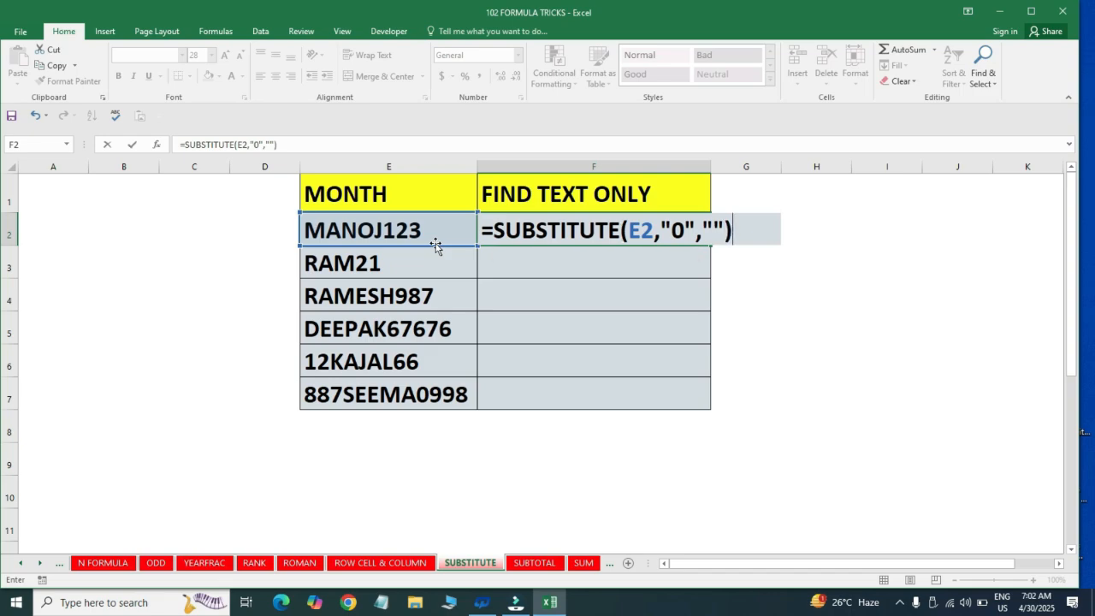
key(Return)
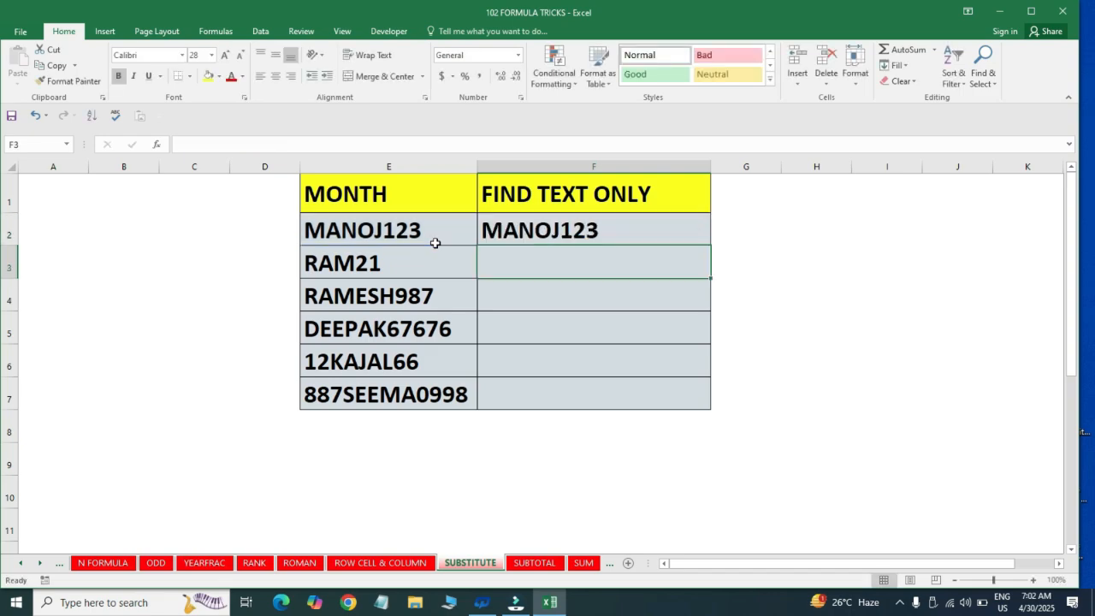
Fill the SUBSTITUTE formula from F2 down through F7
key(Down)
key(Down)
key(Down)
key(Down)
key(ctrl+shift+Up)
key(ctrl+d)
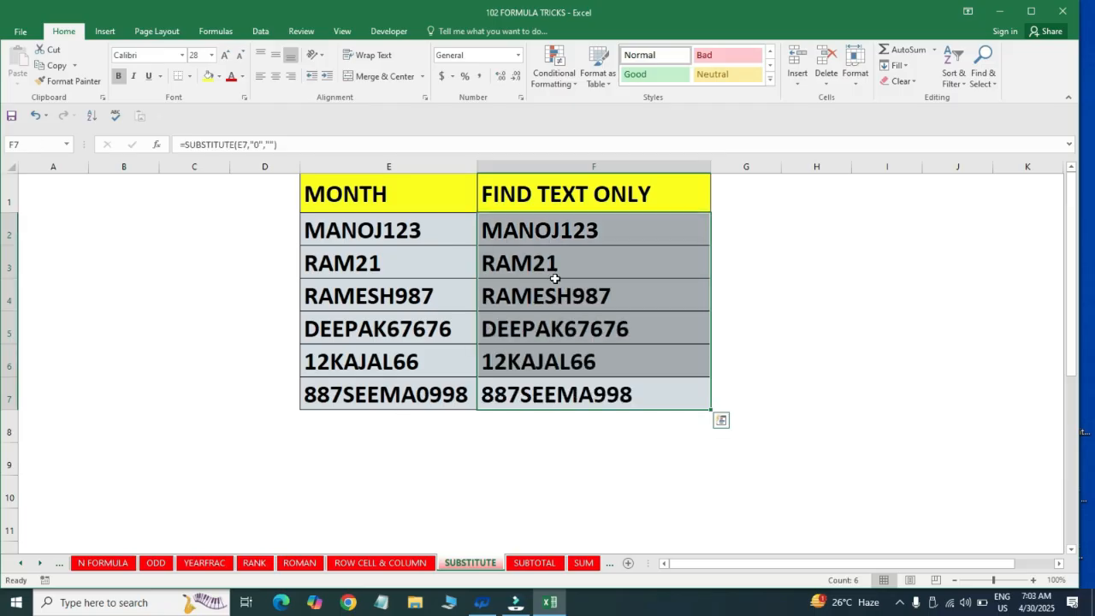
Clear the copied formulas from F3:F7 and reselect F2
click(548, 252)
key(shift+Down)
key(shift+Down)
key(shift+Down)
key(shift+Down)
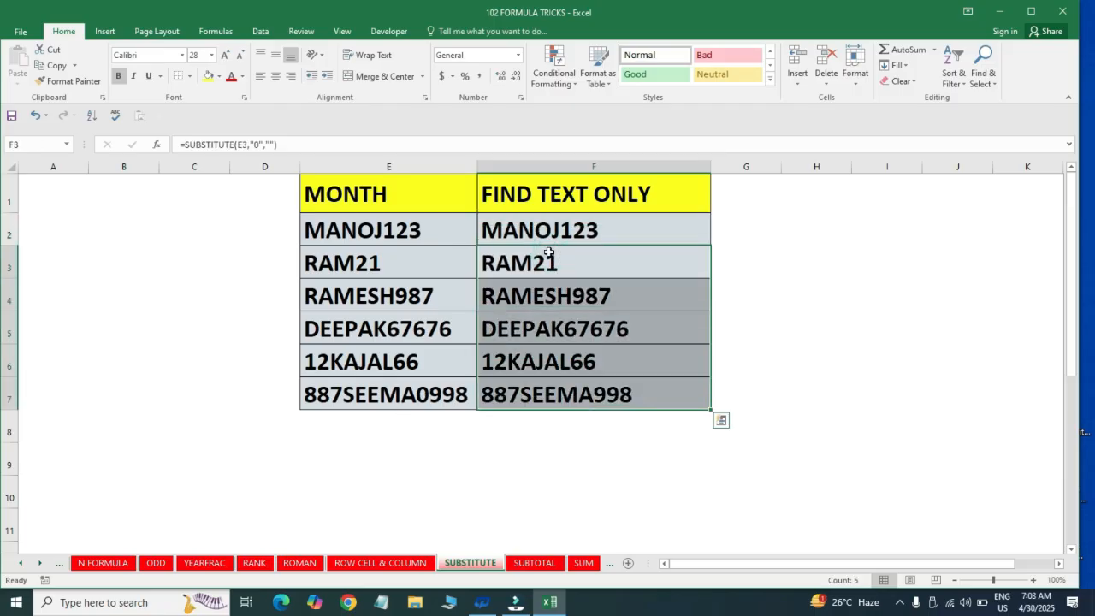
key(Delete)
key(Up)
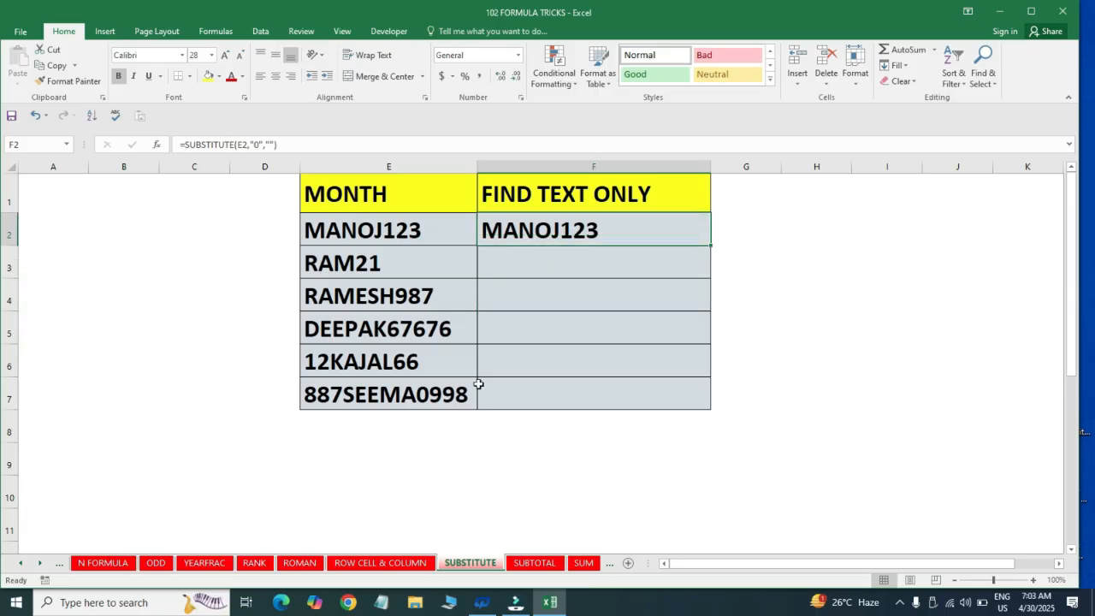
Nest the F2 formula in a second SUBSTITUTE that also removes 1, giving =SUBSTITUTE(SUBSTITUTE(E2,"0",""),"1","")
key(F2)
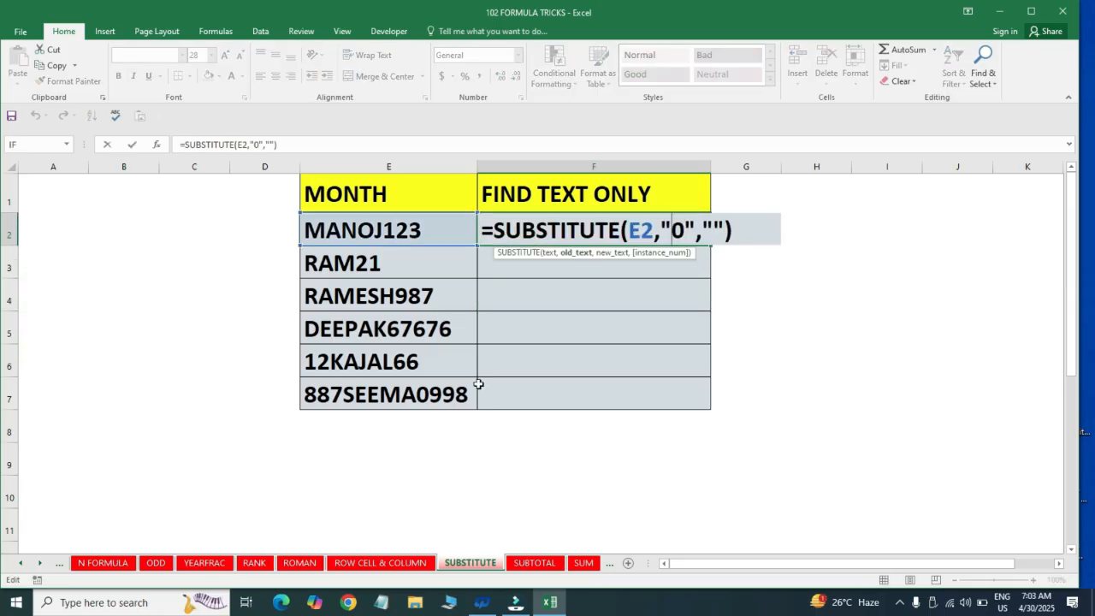
key(Left)
key(Left)
key(Left)
key(Left)
key(Left)
key(Left)
key(Left)
key(Left)
key(Left)
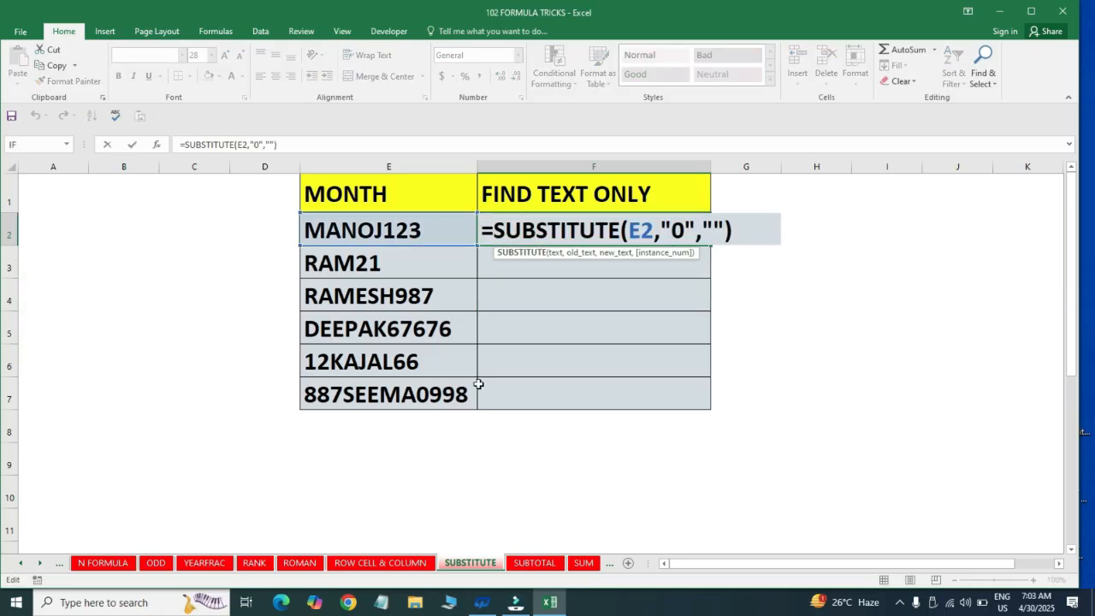
key(Left)
key(Left)
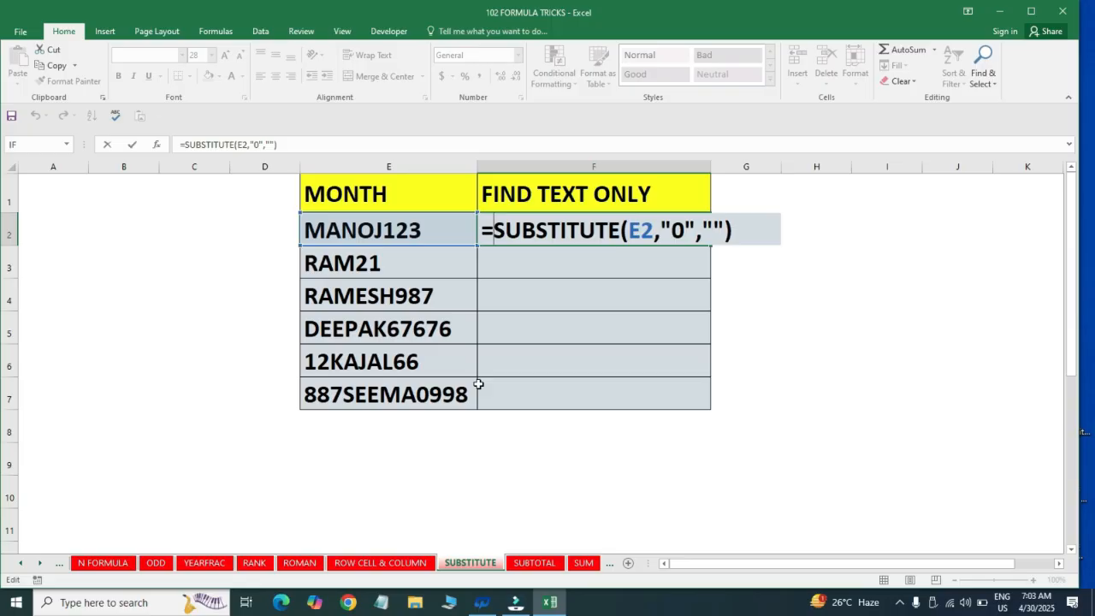
text(SUBSTITUTE()
key(End)
text(,")
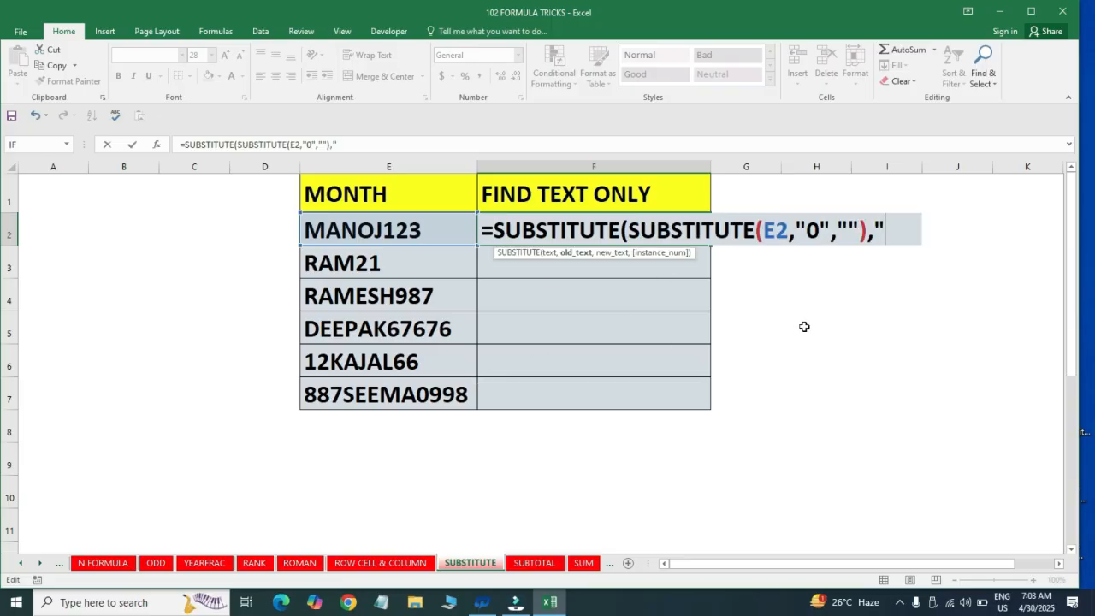
text(1",""))
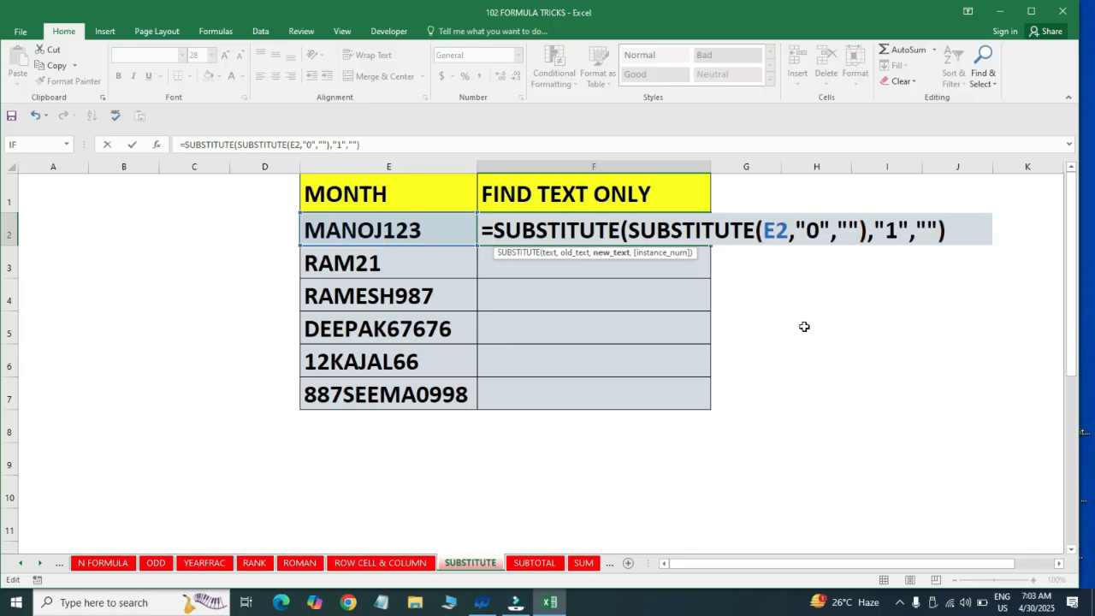
key(ctrl+Return)
Begin wrapping the nested formula in F2 in a third SUBSTITUTE function
key(F2)
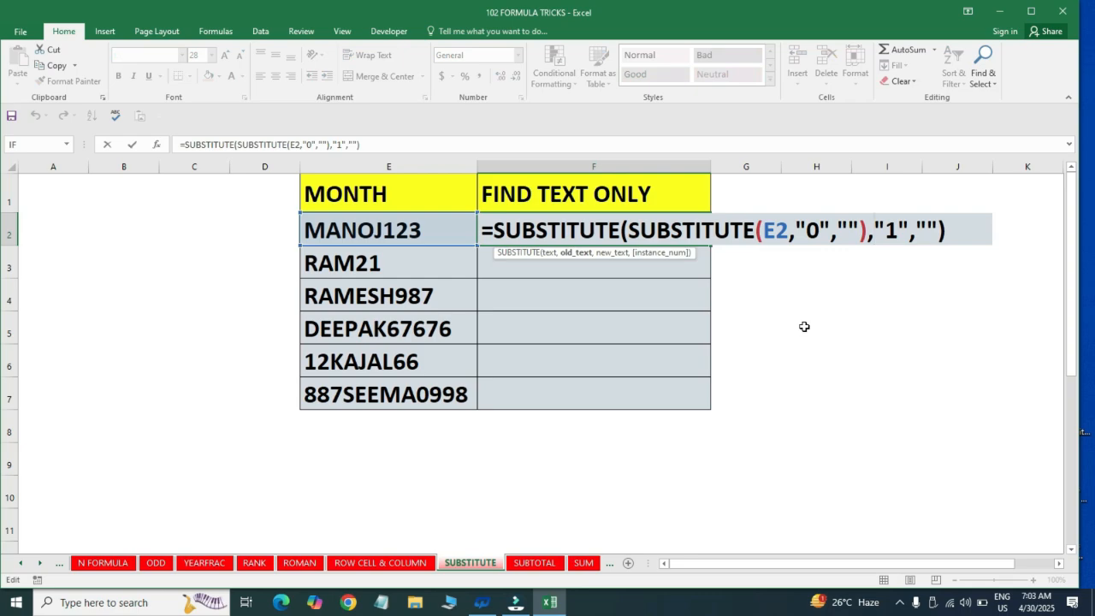
click(497, 231)
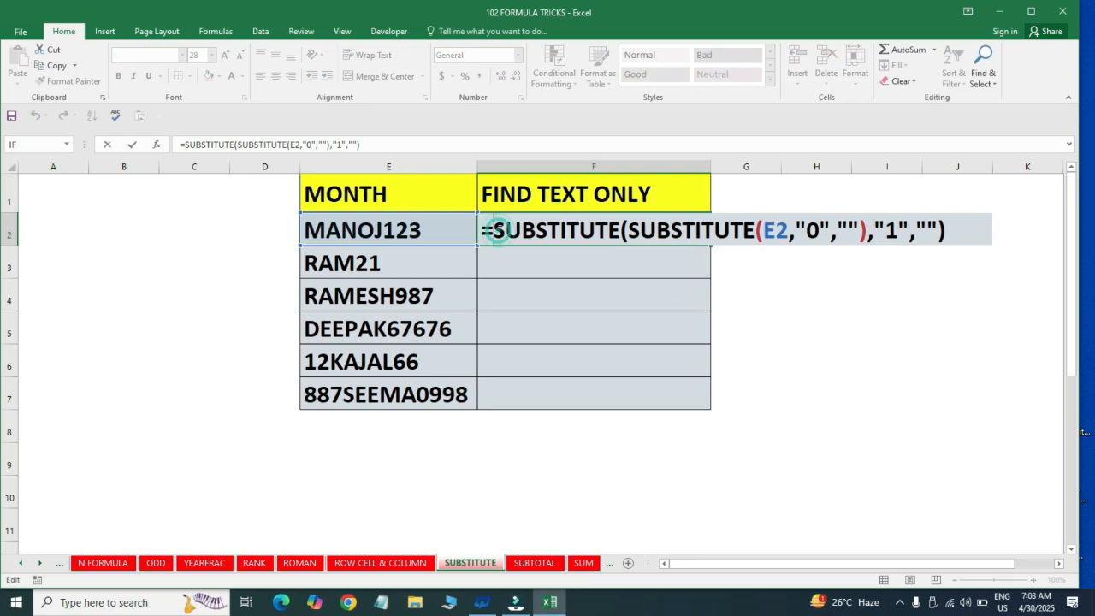
text(sub)
key(Down)
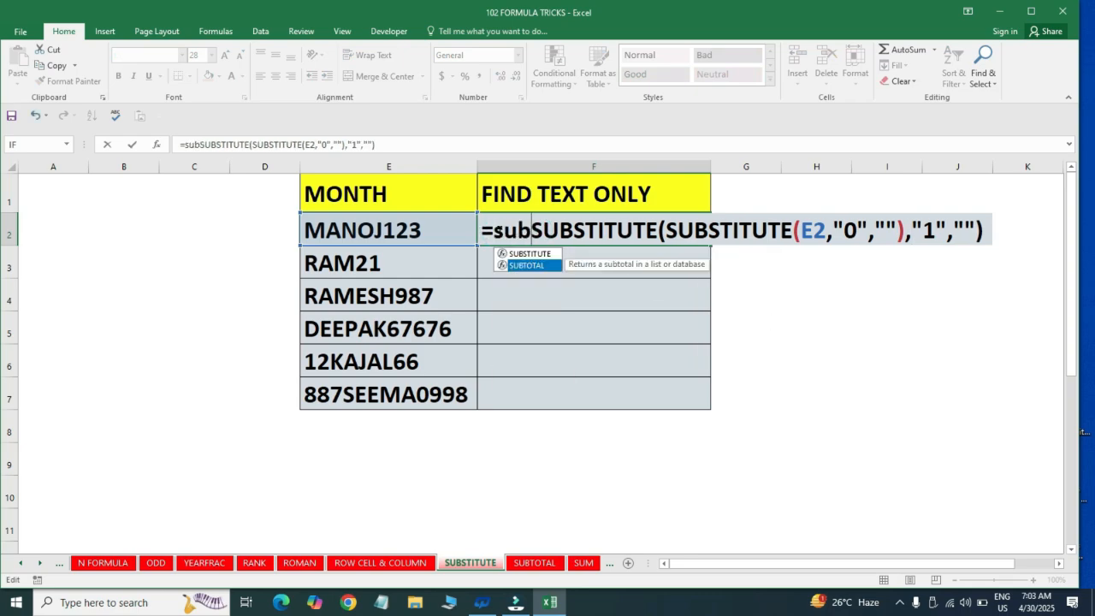
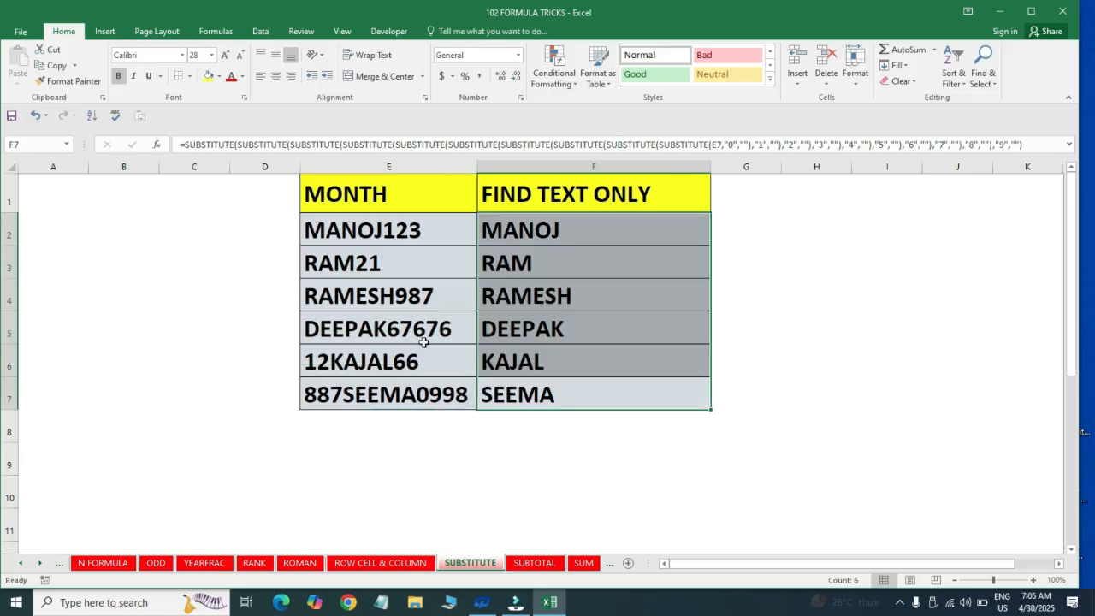
Examine the text-only results in F2:F7 produced by the fully nested SUBSTITUTE formula
click(577, 293)
drag(568, 233, 576, 381)
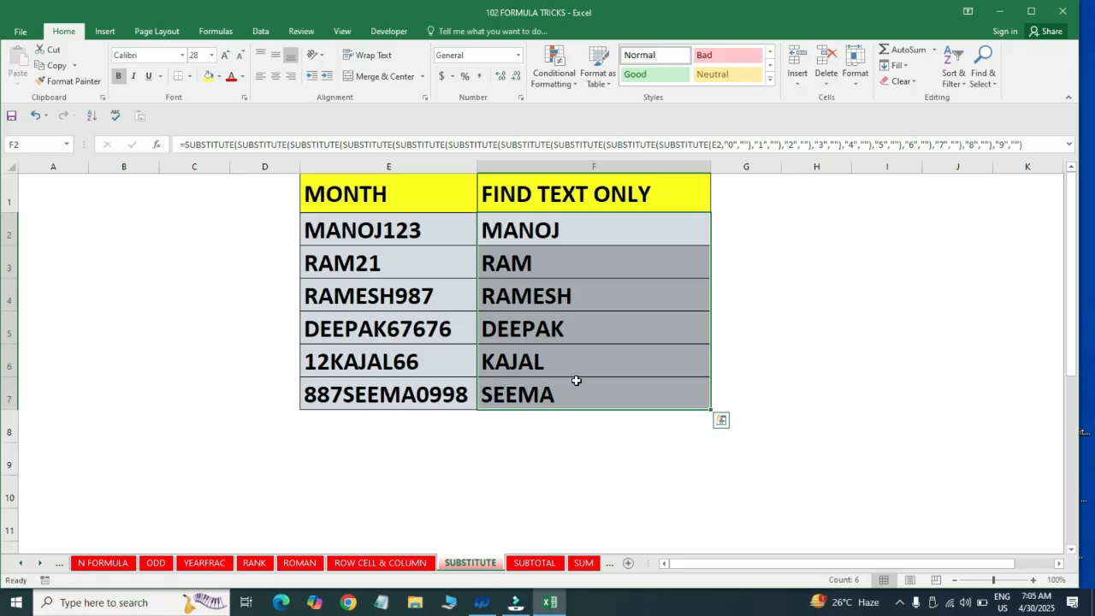
key(Up)
key(Down)
key(ctrl+shift+Down)
key(Up)
key(Down)
key(ctrl+shift+Down)
key(Up)
key(Down)
key(Right)
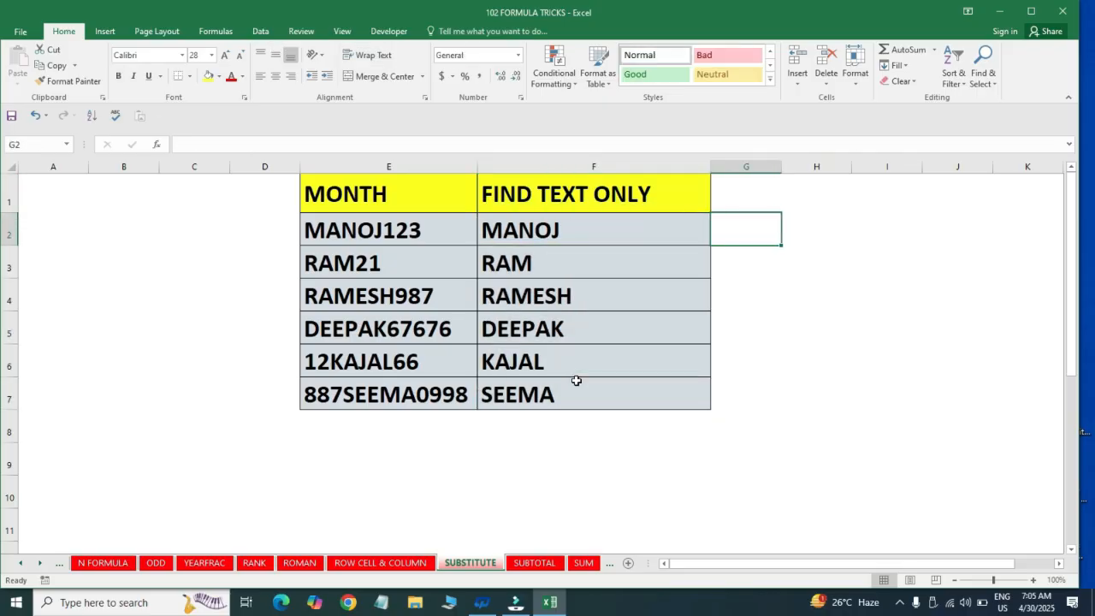
Clear the nested SUBSTITUTE formulas from F2:F7
key(Left)
key(shift+Down)
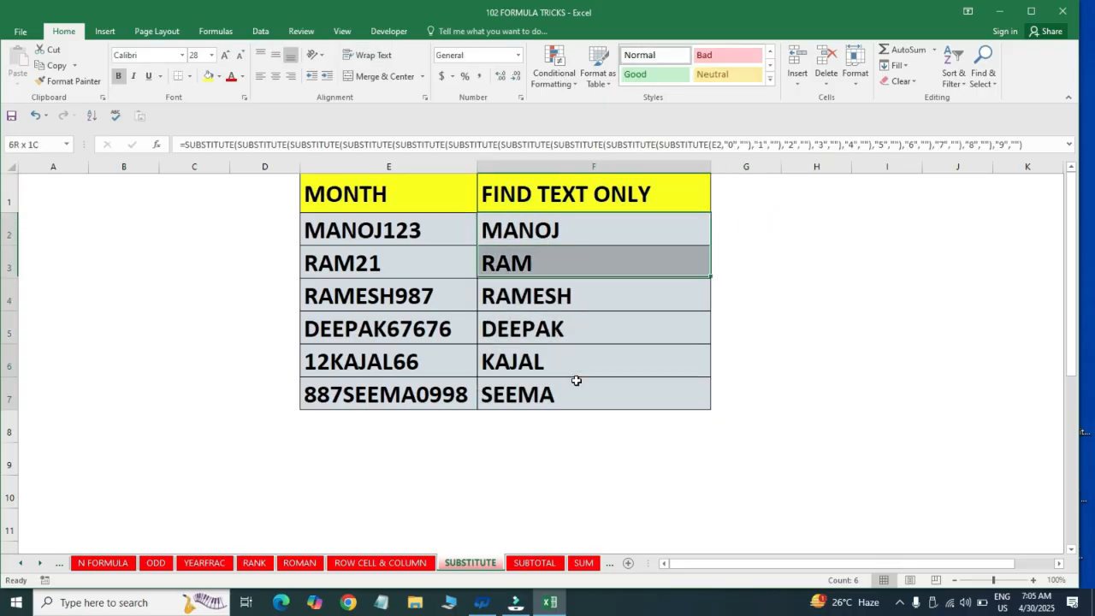
key(ctrl+shift+Down)
key(Delete)
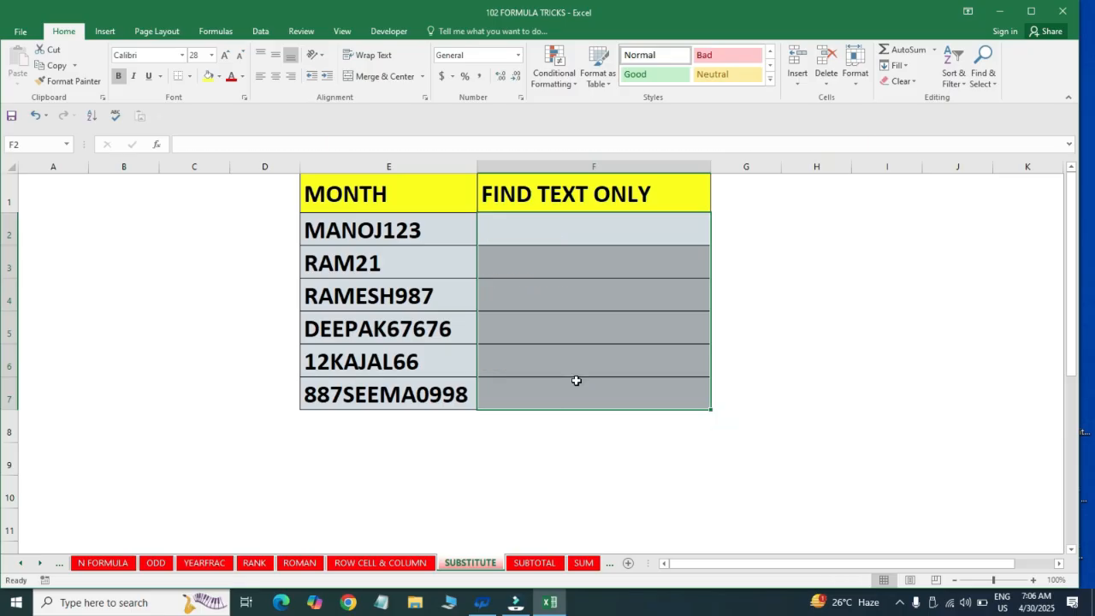
key(Up)
key(Down)
text(=)
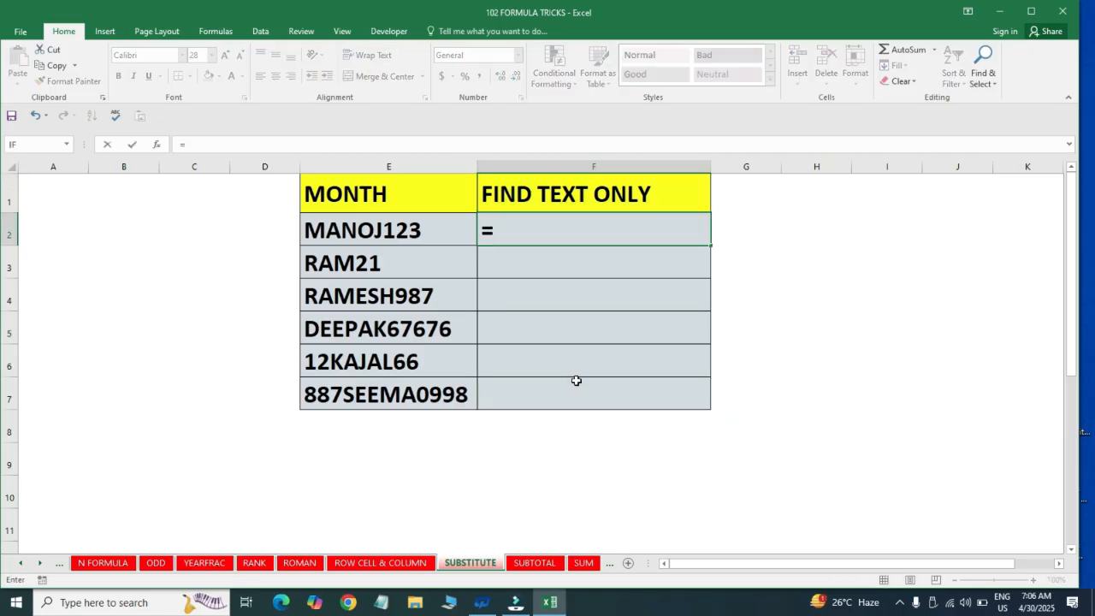
text(12)
key(Escape)
text(123)
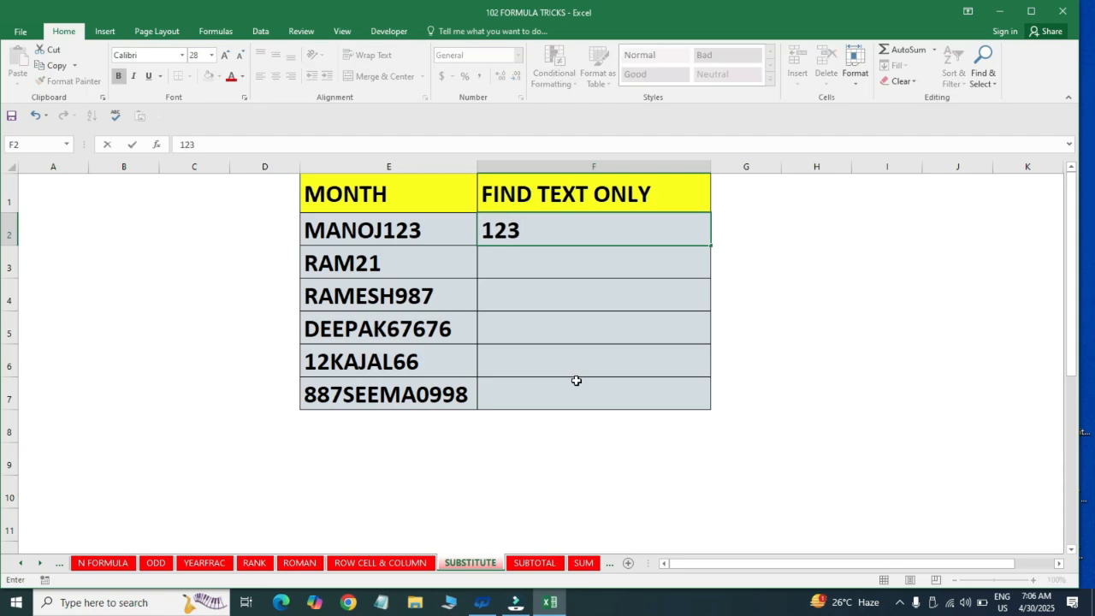
key(Return)
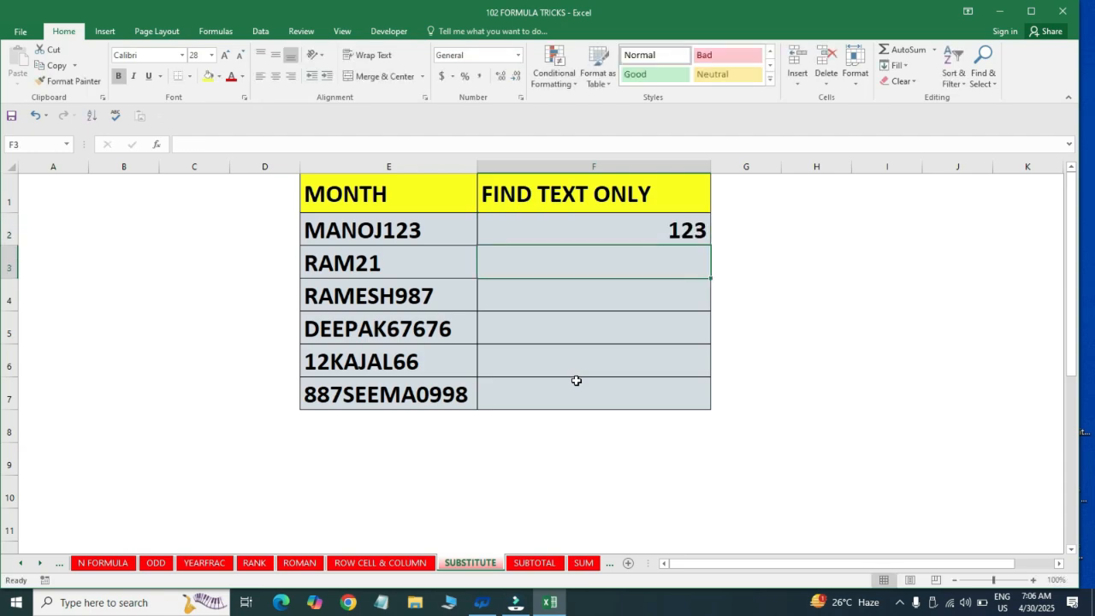
text(21)
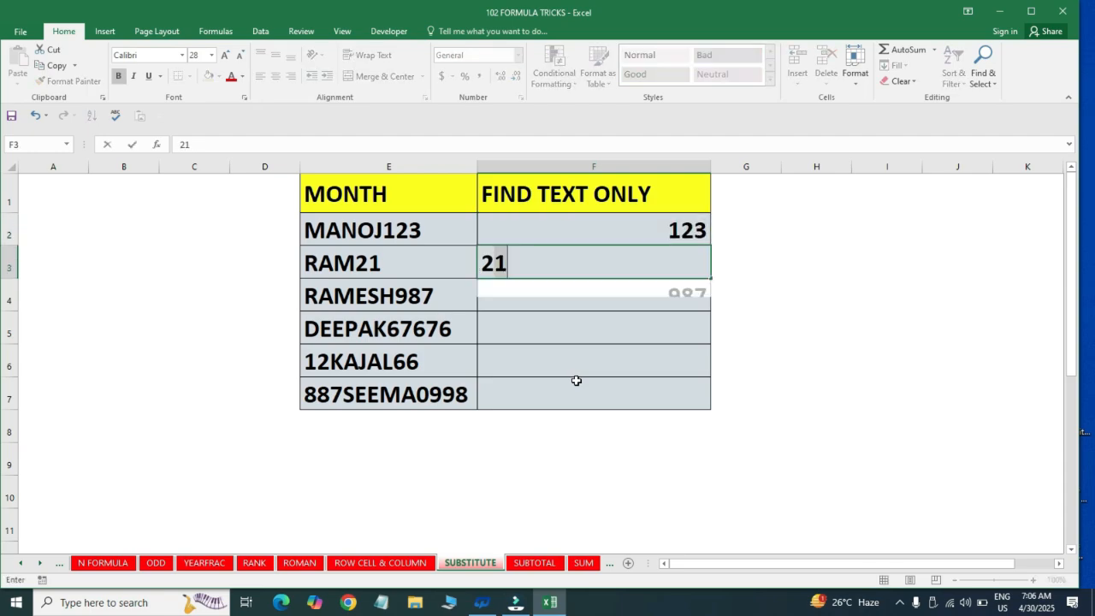
key(BackSpace)
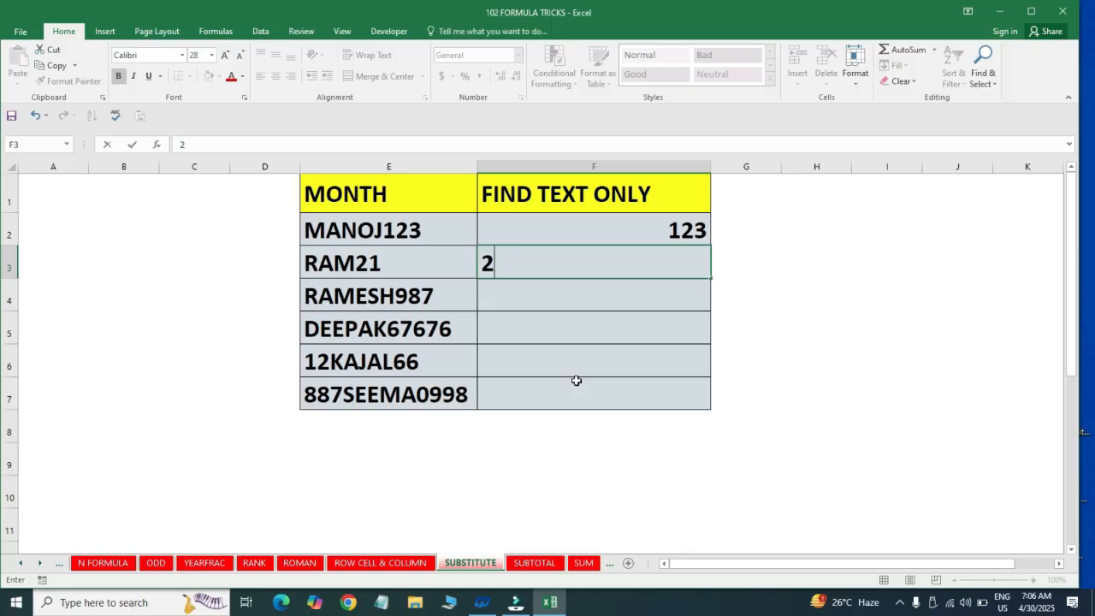
key(Escape)
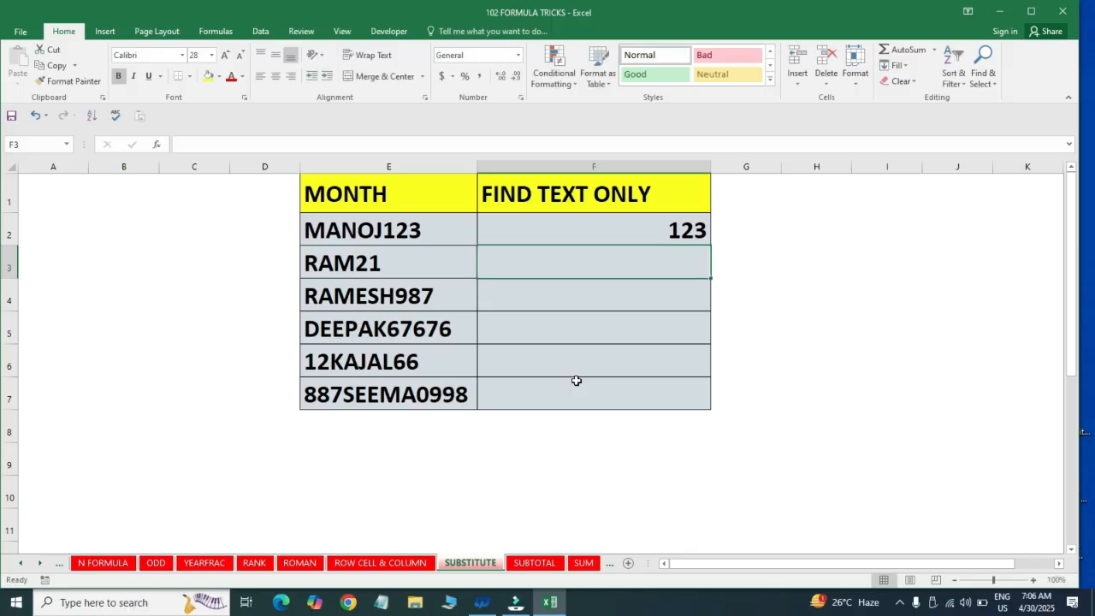
key(Up)
key(Up)
key(Down)
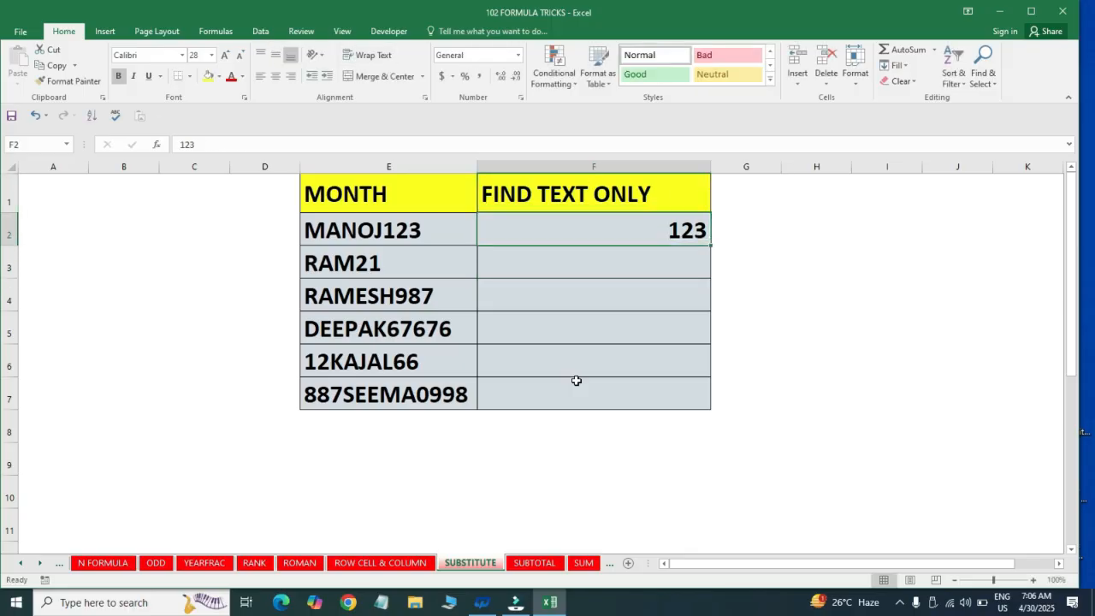
key(Delete)
key(Right)
key(Left)
Enter 123 in F2 and 21 in F3, accepting the Flash Fill suggestions down through F7
text(12)
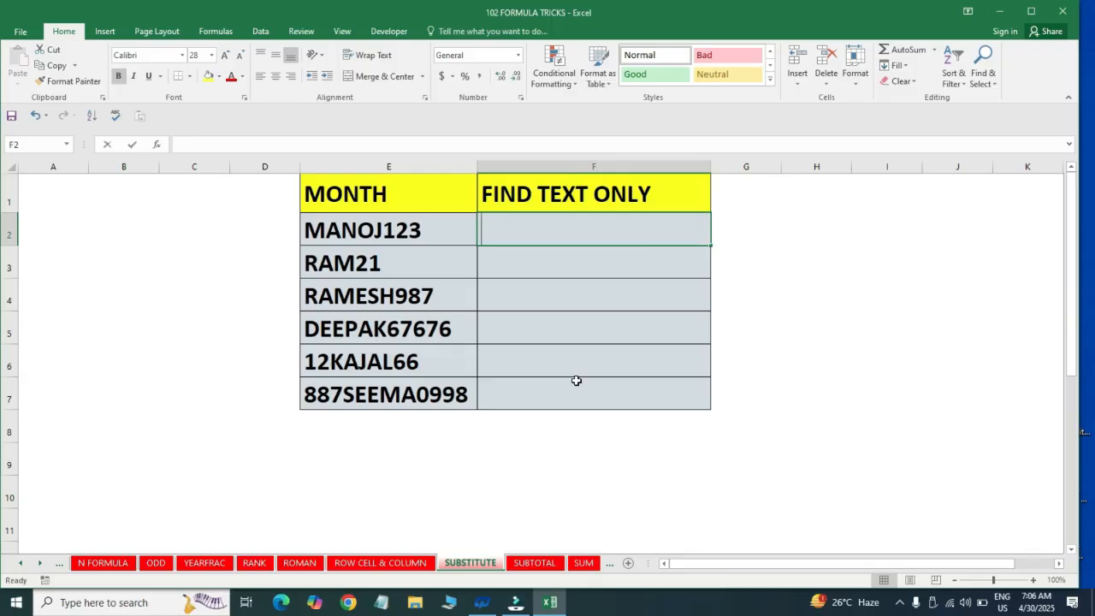
text(3)
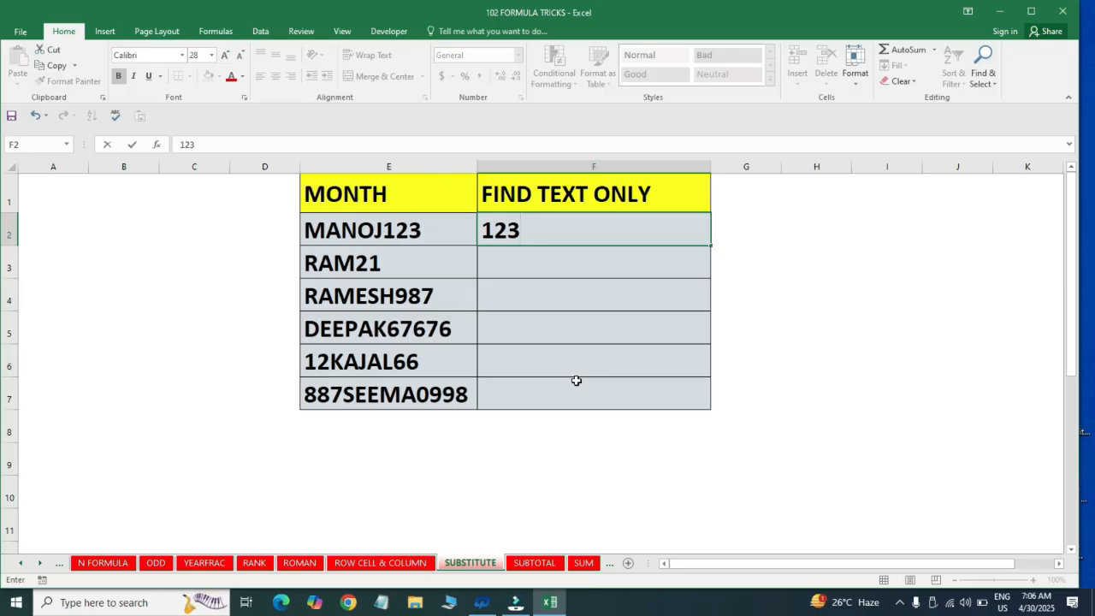
key(Return)
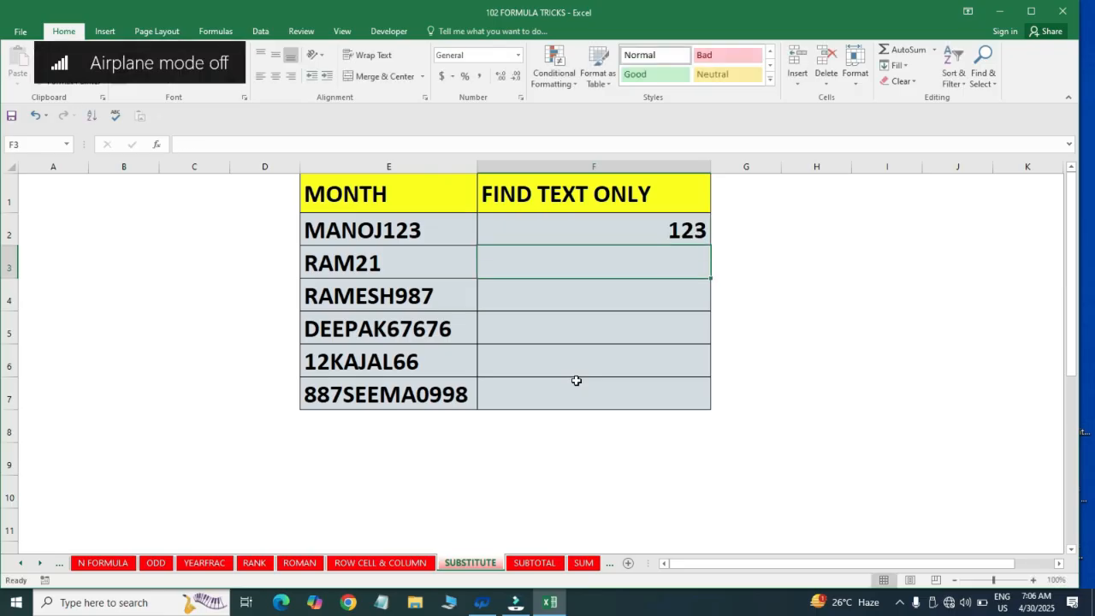
text(21)
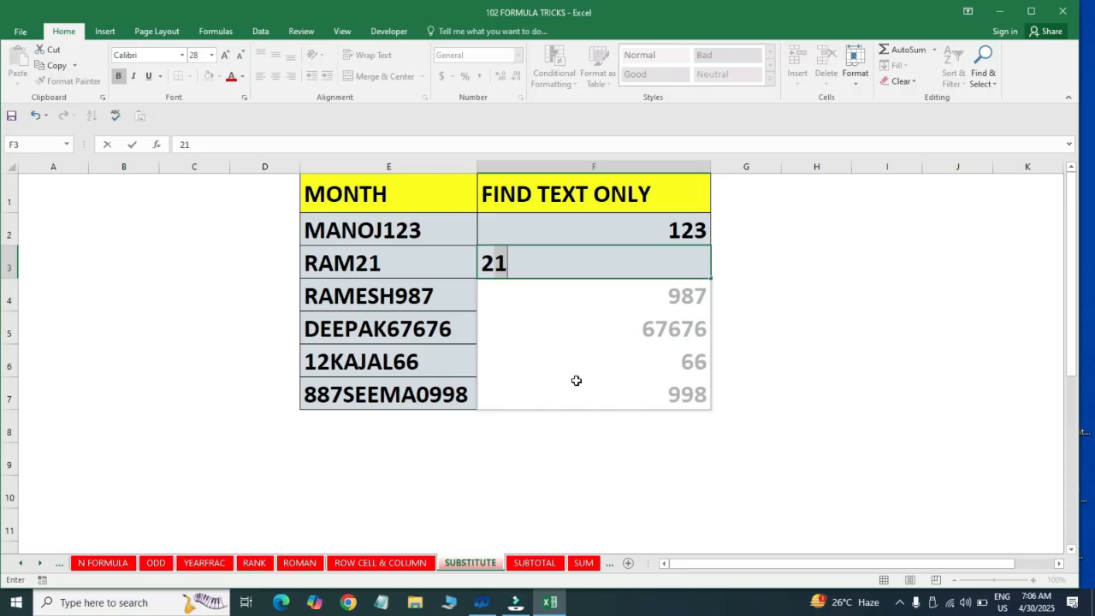
key(Return)
Examine the flash-filled numbers in F2:F7 against the mixed entries in column E
key(Up)
key(Up)
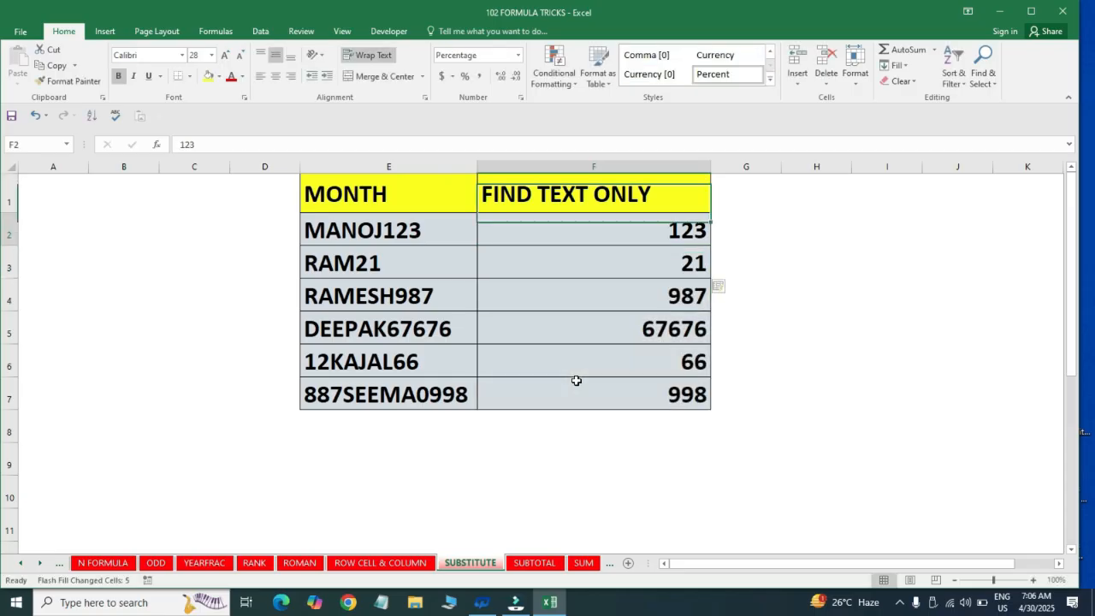
key(ctrl+shift+Down)
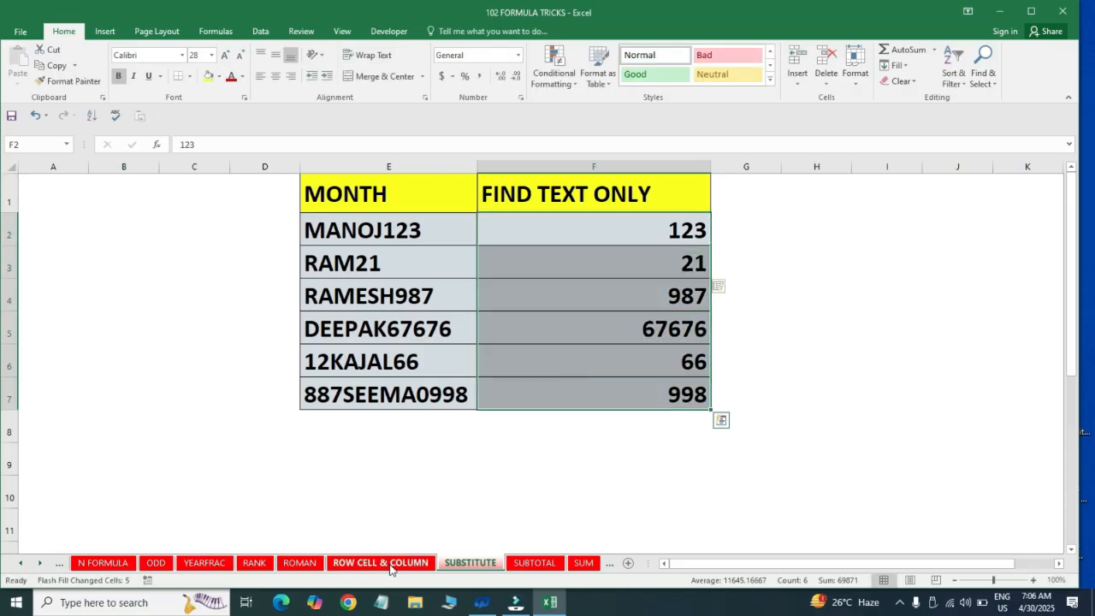
key(Up)
key(Down)
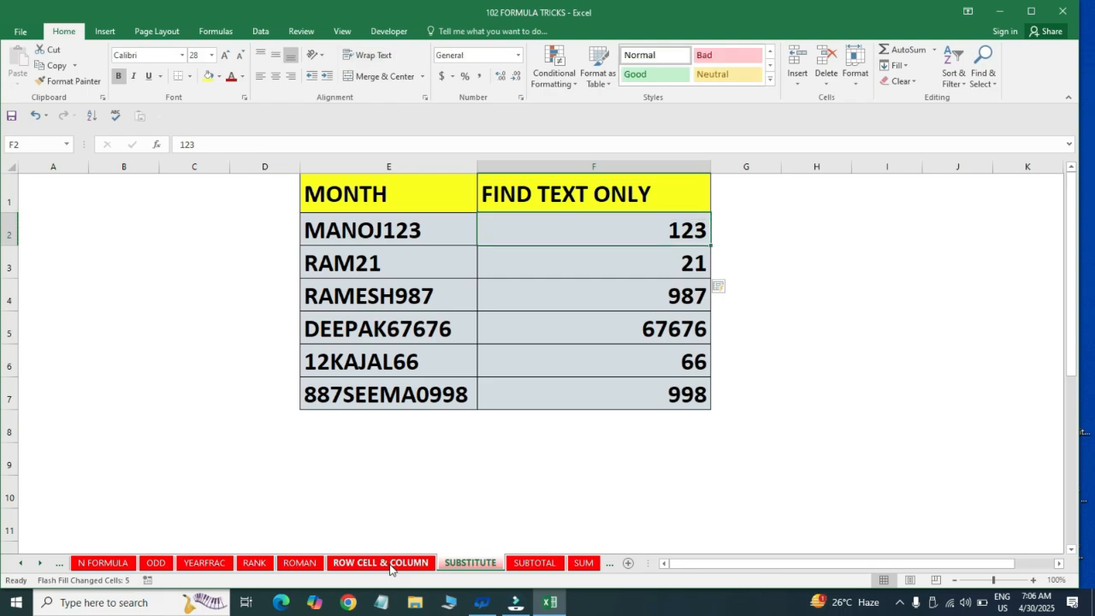
key(ctrl+shift+Down)
key(Up)
key(Down)
key(Up)
key(Down)
key(ctrl+shift+Down)
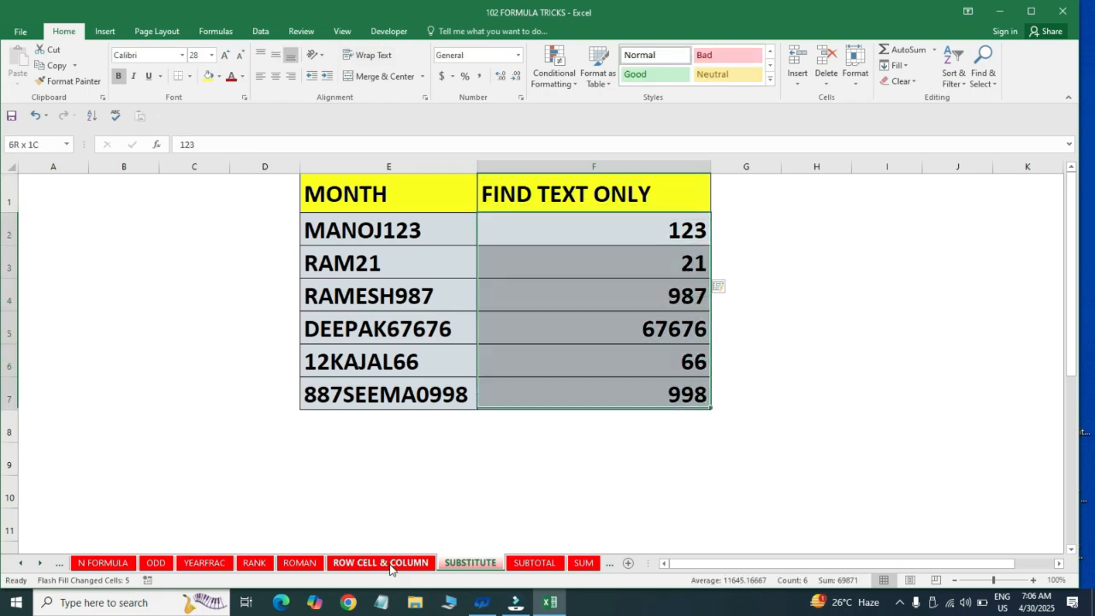
key(Left)
key(Right)
key(Right)
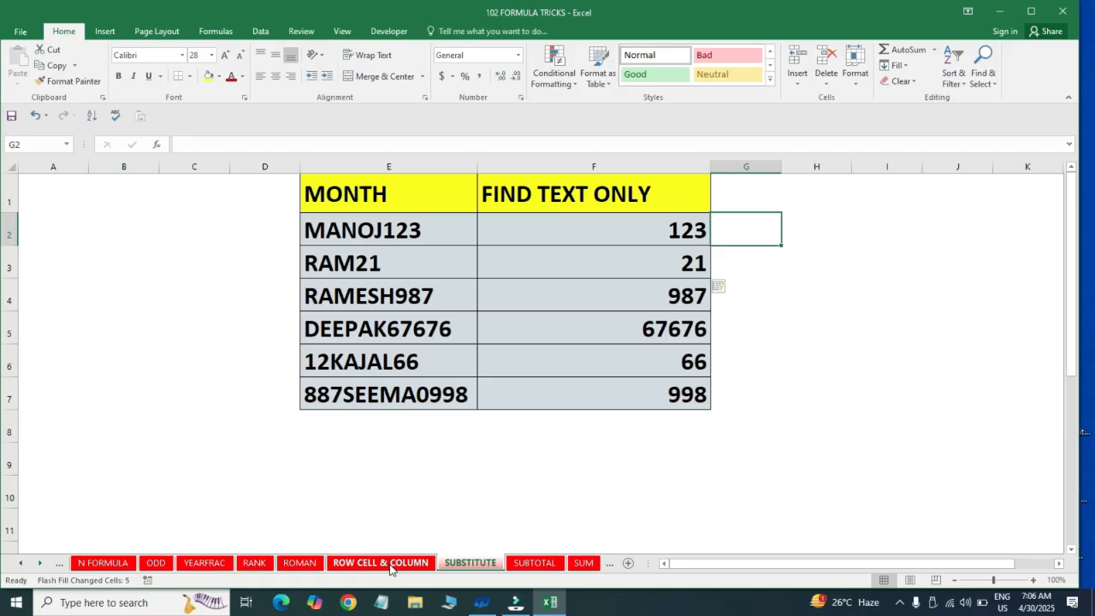
Copy F1:F7 into column G as an empty formatted column and widen column G
key(Left)
key(Up)
key(ctrl+shift+Down)
key(ctrl+c)
key(Right)
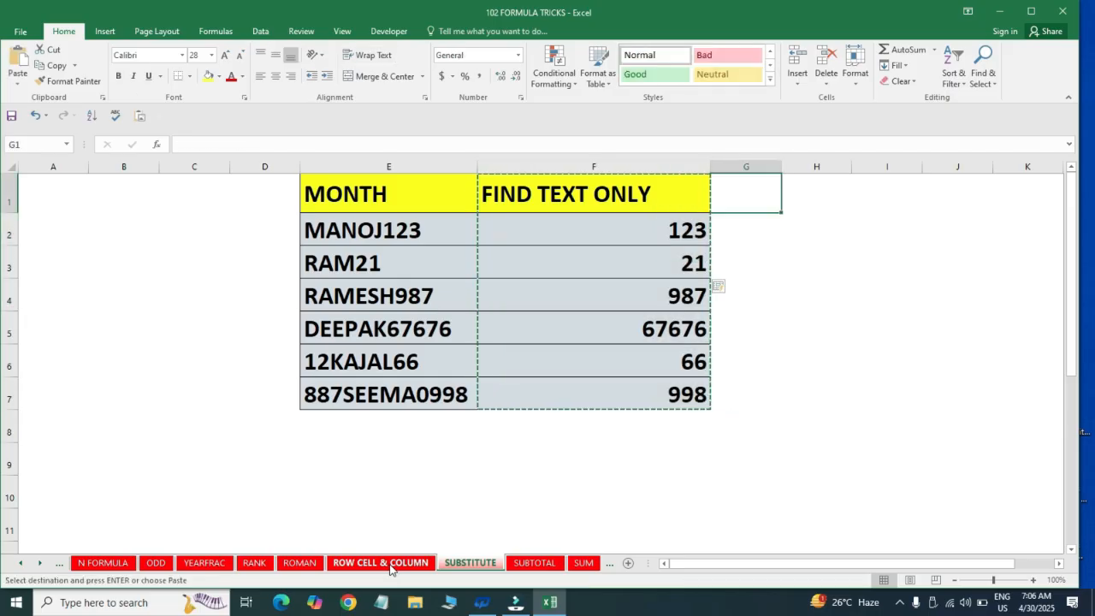
key(ctrl+v)
key(Delete)
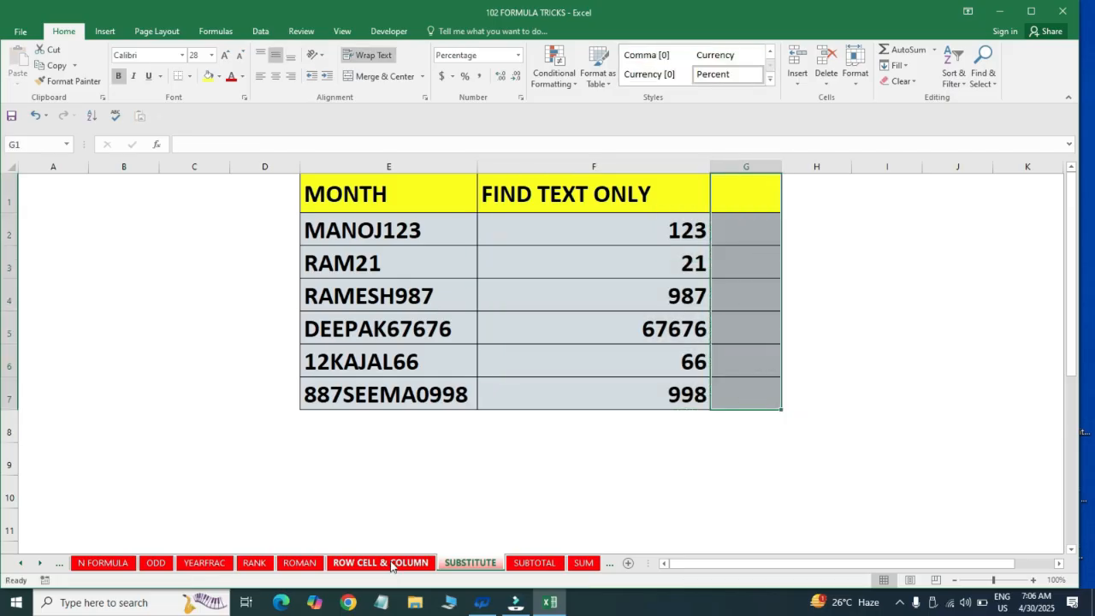
drag(780, 166, 867, 201)
Enter =SUBSTITUTE(E2,F2,"") in G2 to strip the extracted number from the mixed entry
click(770, 222)
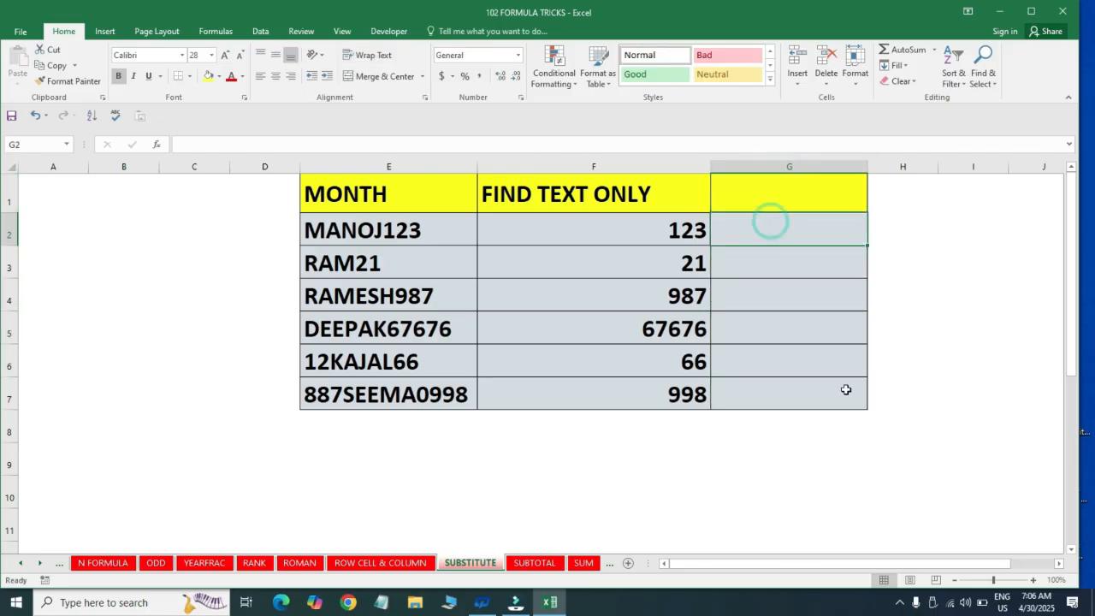
text(=sub)
key(Tab)
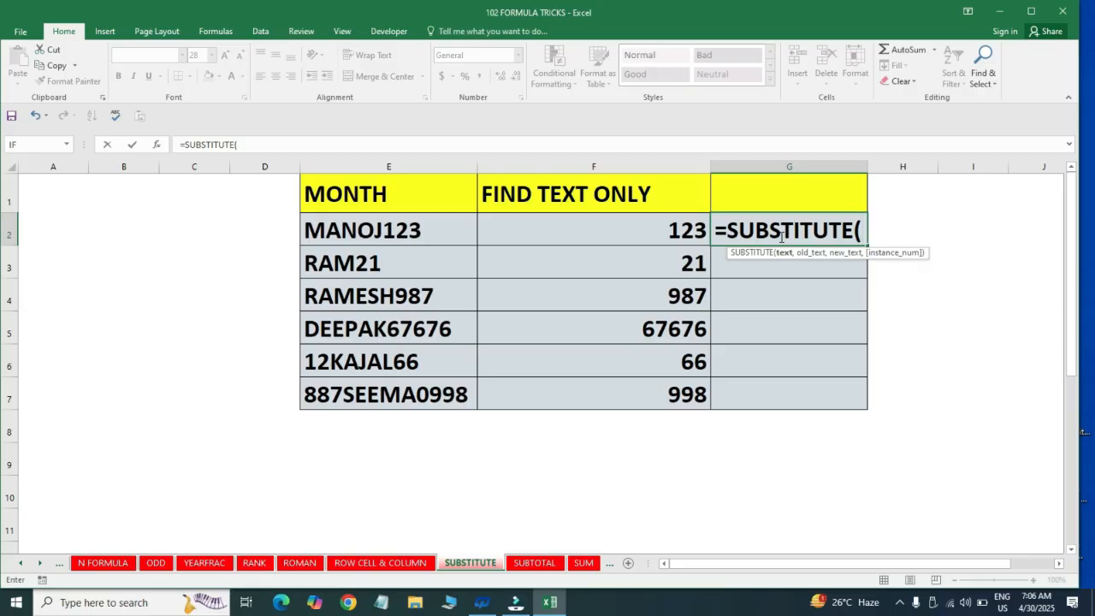
click(376, 222)
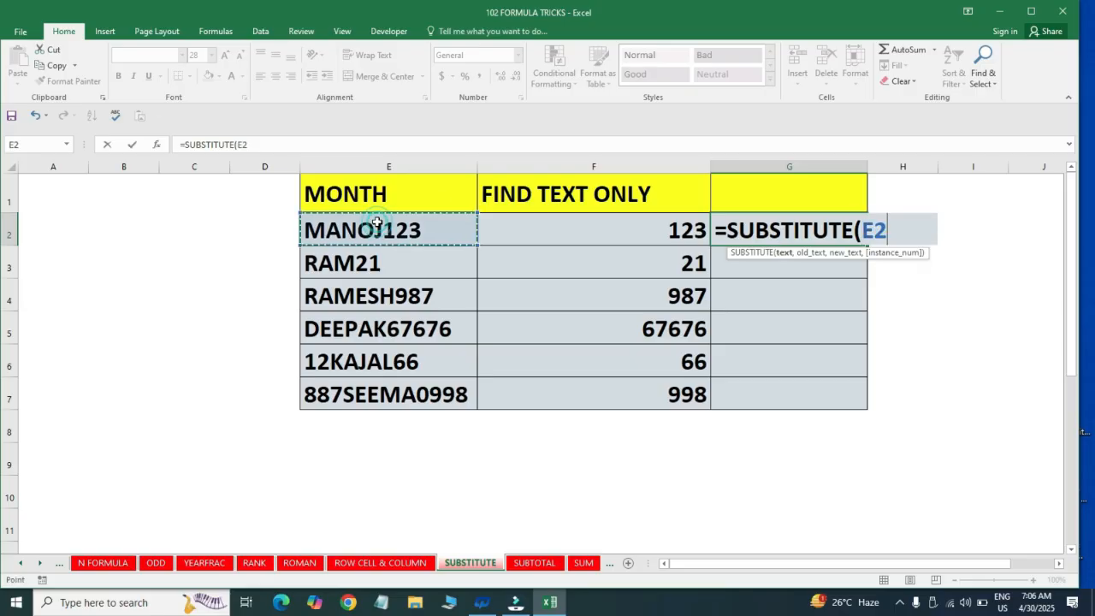
text(,)
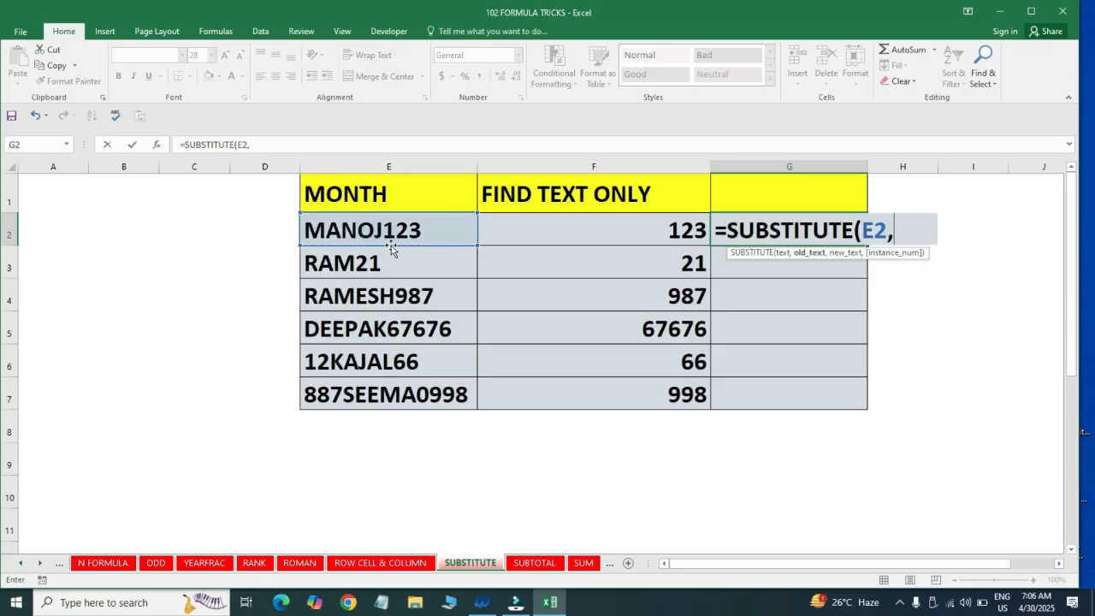
click(674, 232)
text(,""))
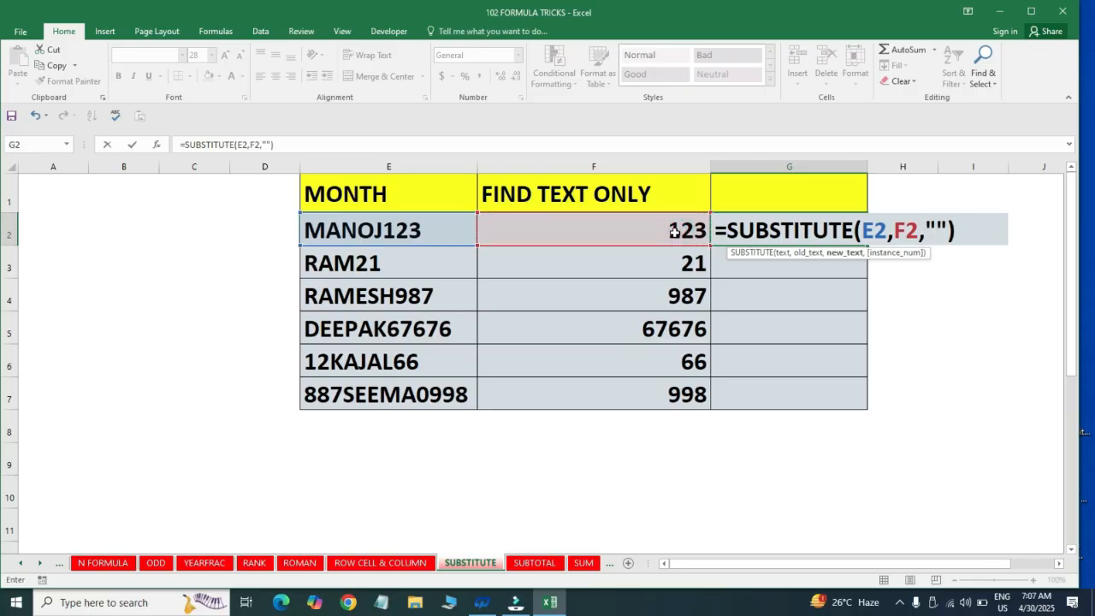
key(Return)
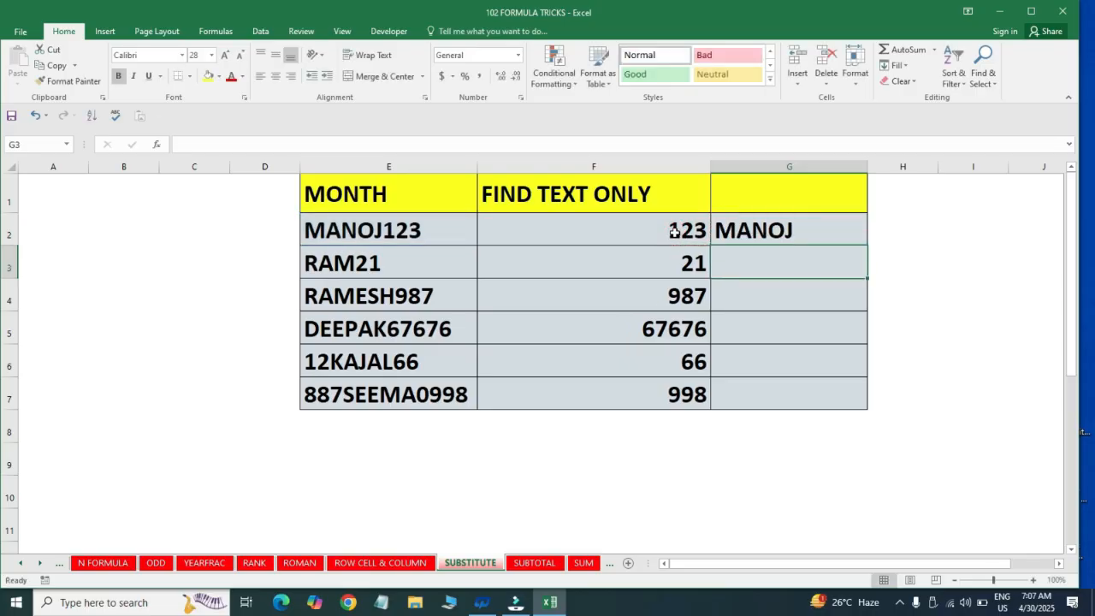
Fill the G2 SUBSTITUTE formula down through G7
click(676, 231)
click(407, 225)
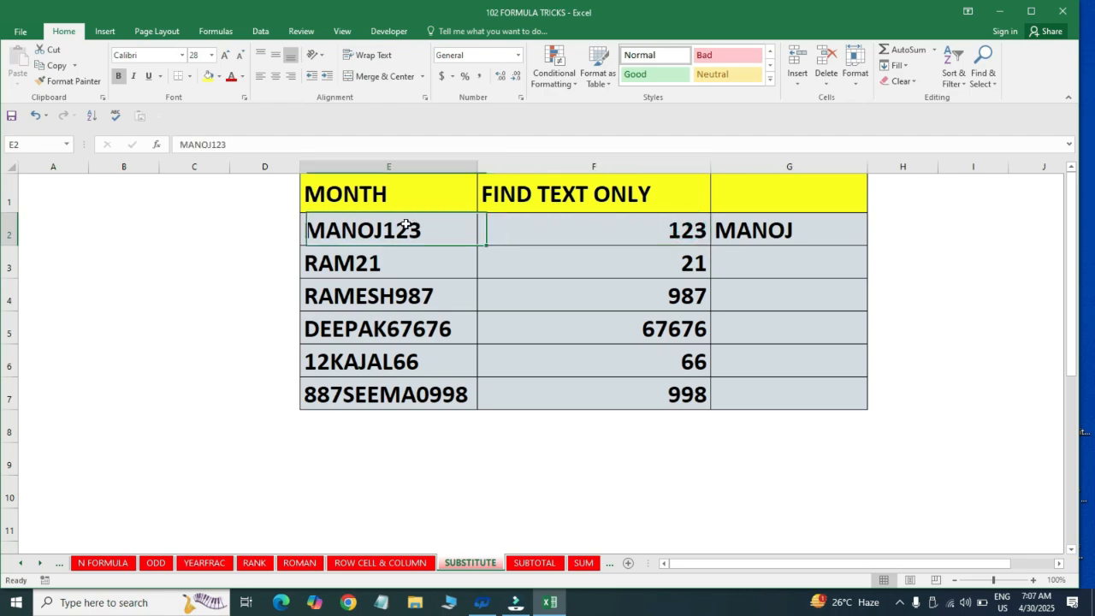
click(752, 240)
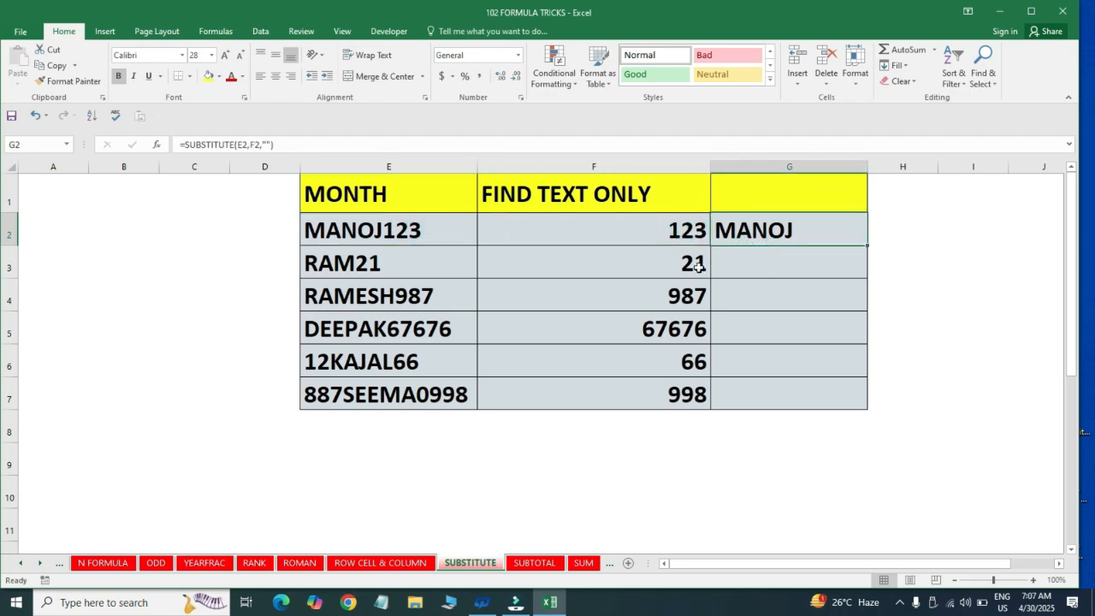
key(Left)
key(ctrl+Down)
key(Right)
key(ctrl+shift+Up)
key(ctrl+d)
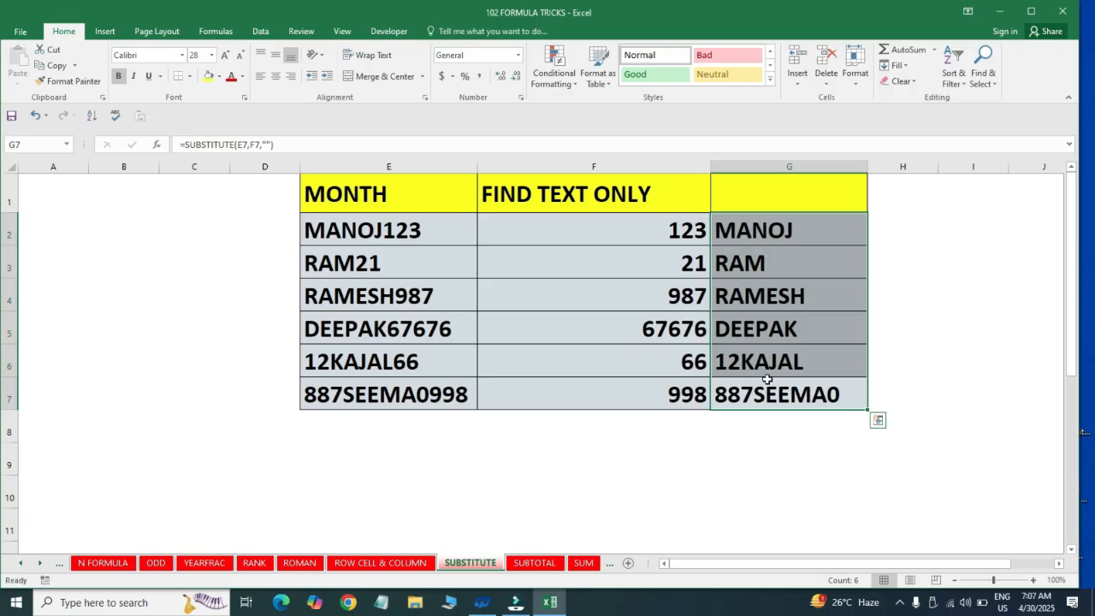
Remove the 0 before the trailing 998 from the mixed entry in E7
click(772, 401)
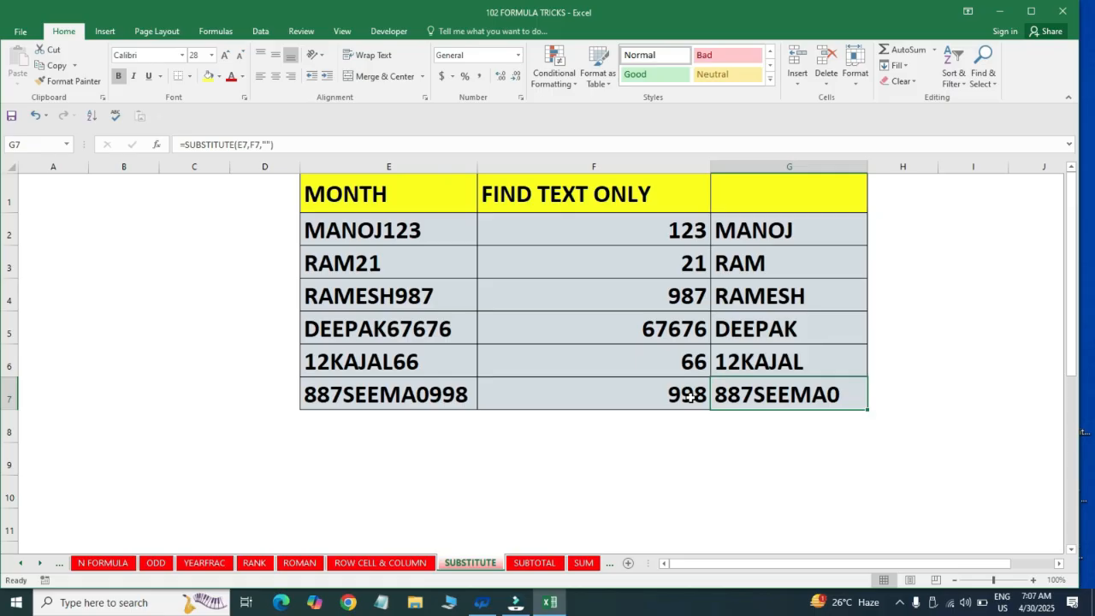
double_click(836, 396)
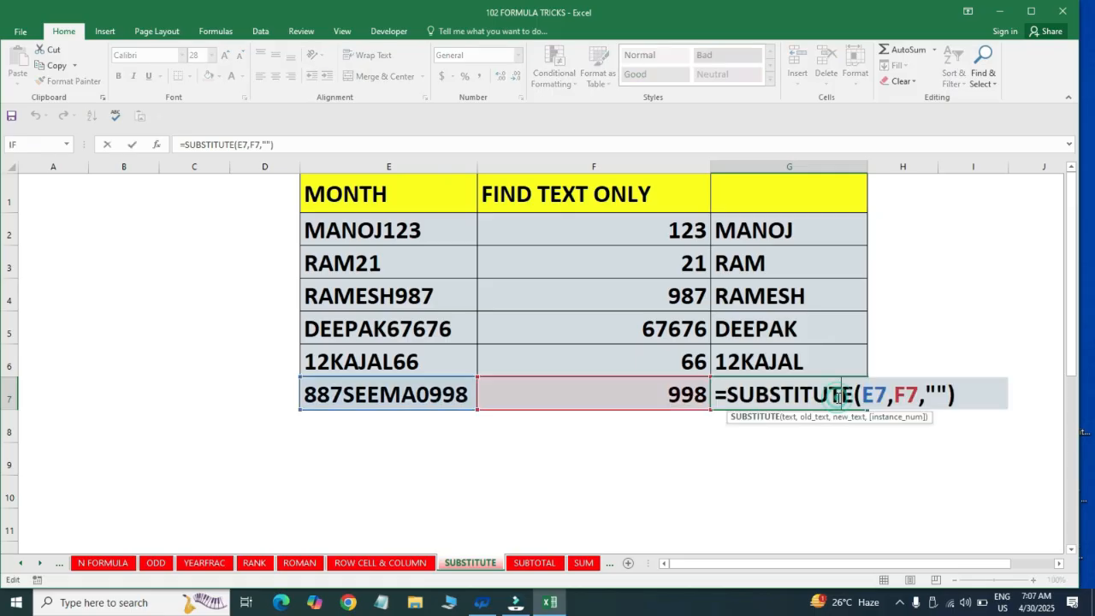
click(638, 367)
click(385, 392)
double_click(372, 396)
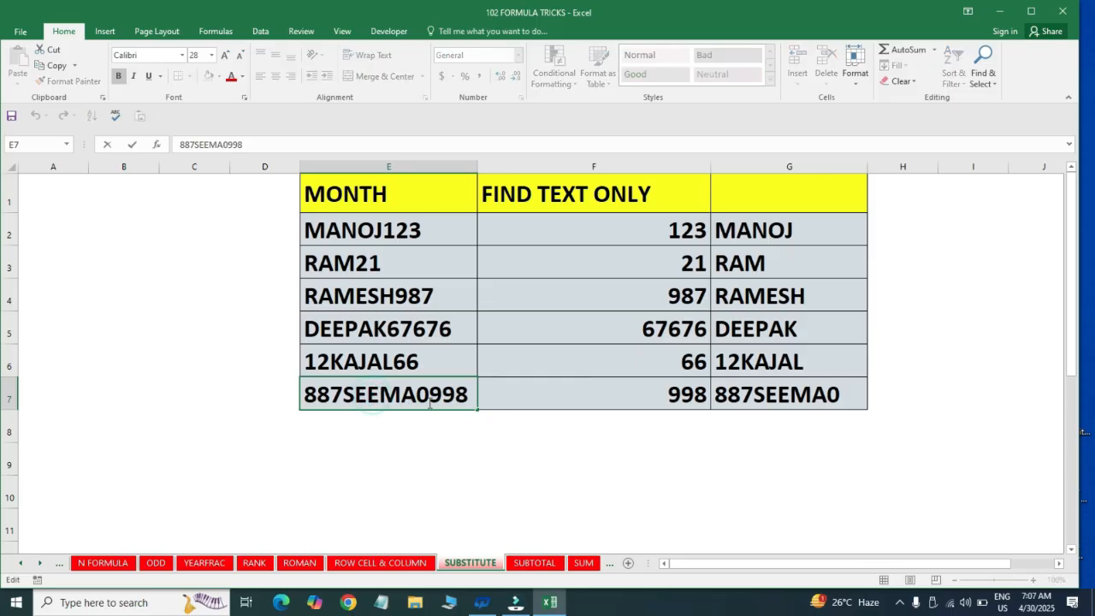
click(427, 396)
key(BackSpace)
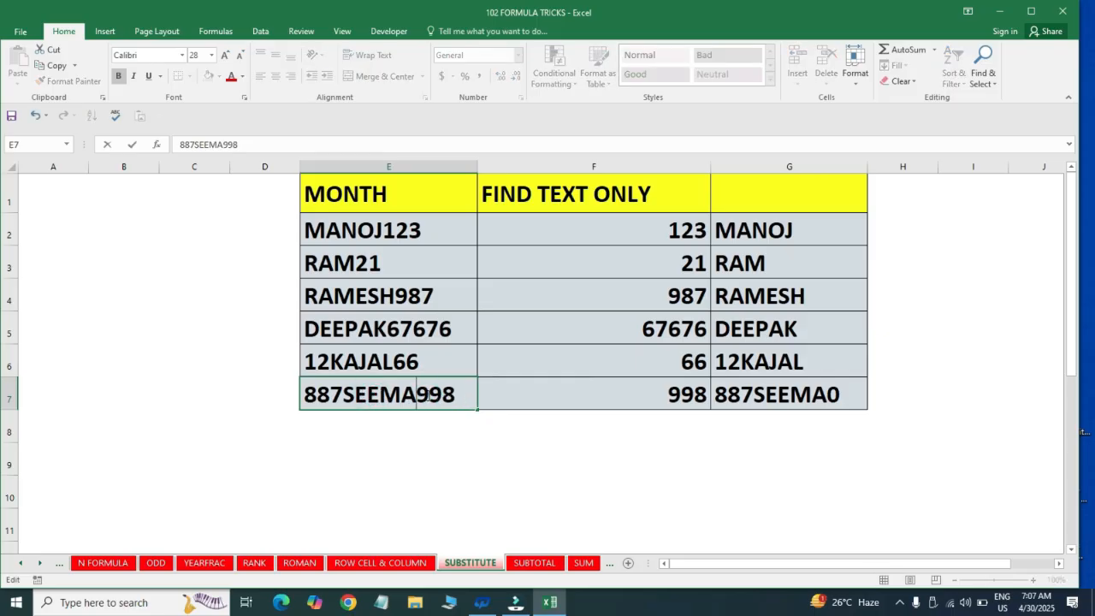
key(Return)
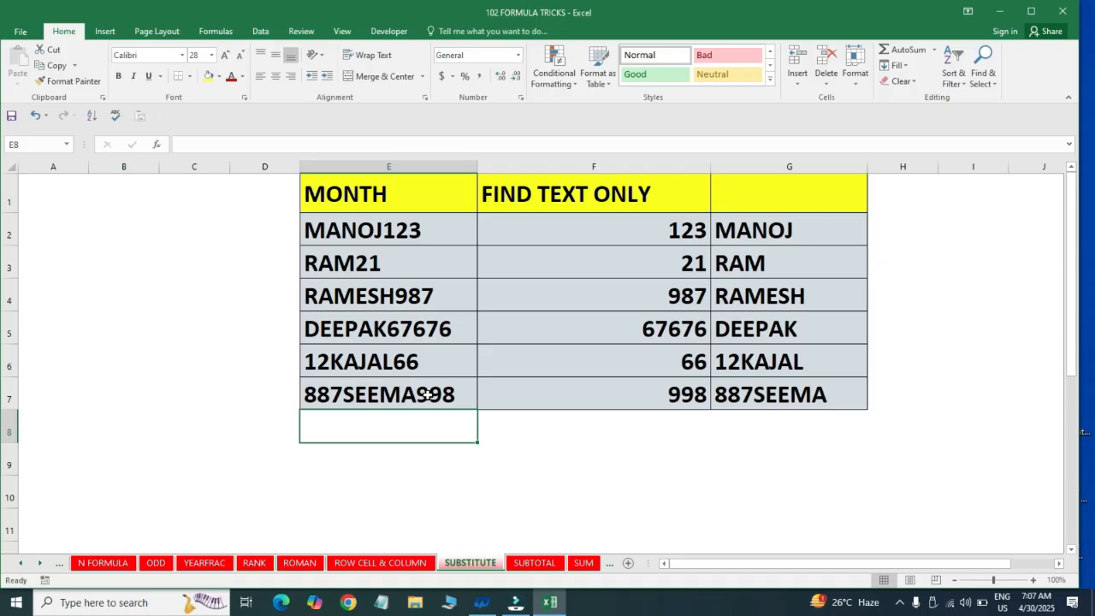
click(427, 394)
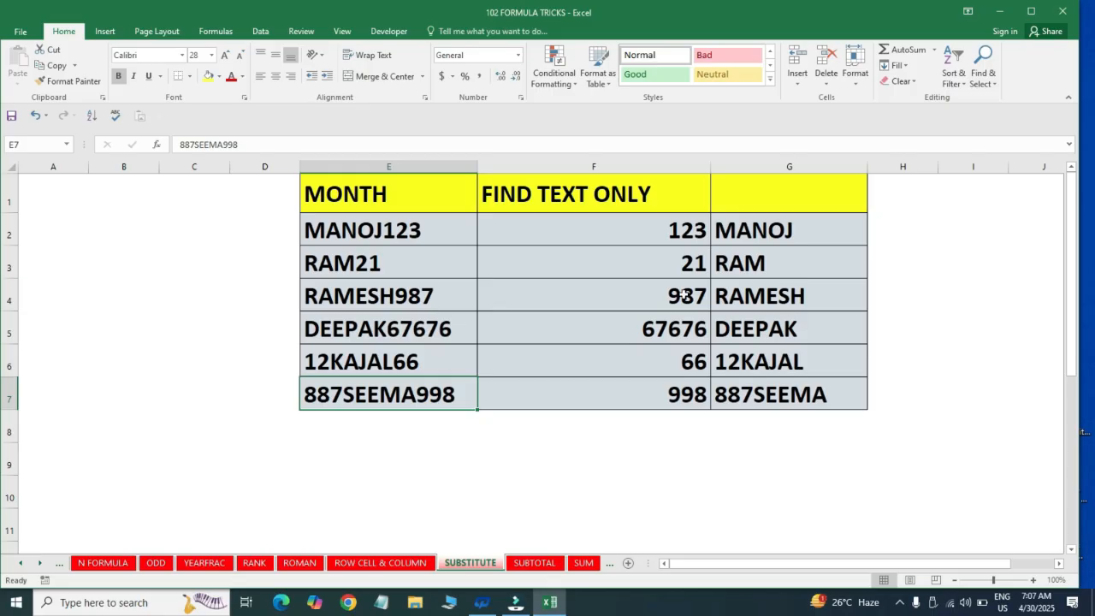
Compare row 6's mixed entry, extracted number and text, and remove the leading 12 from E6
click(362, 359)
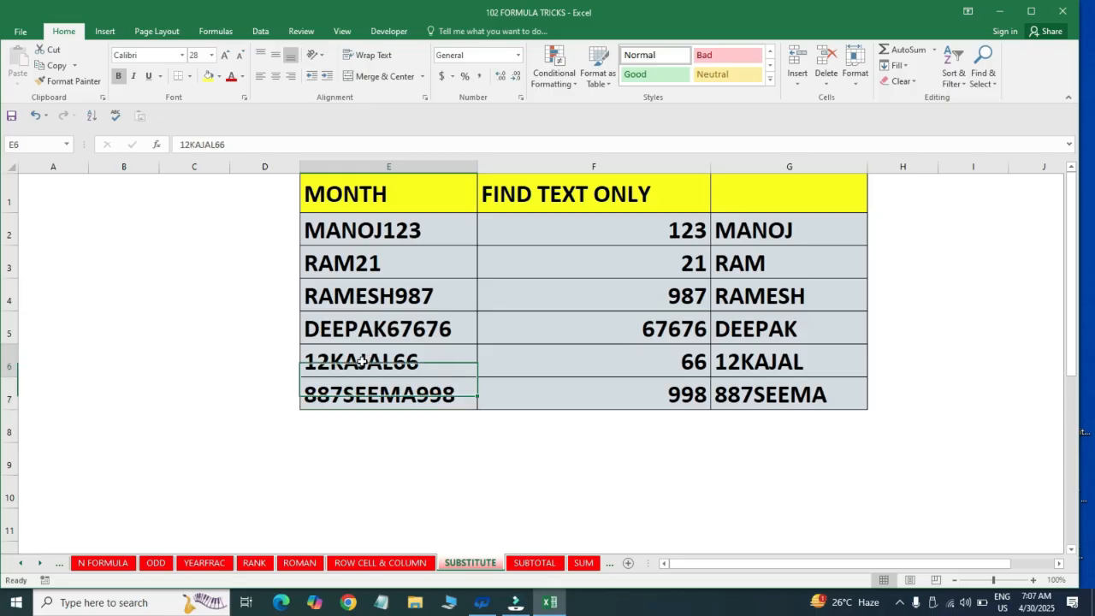
click(753, 357)
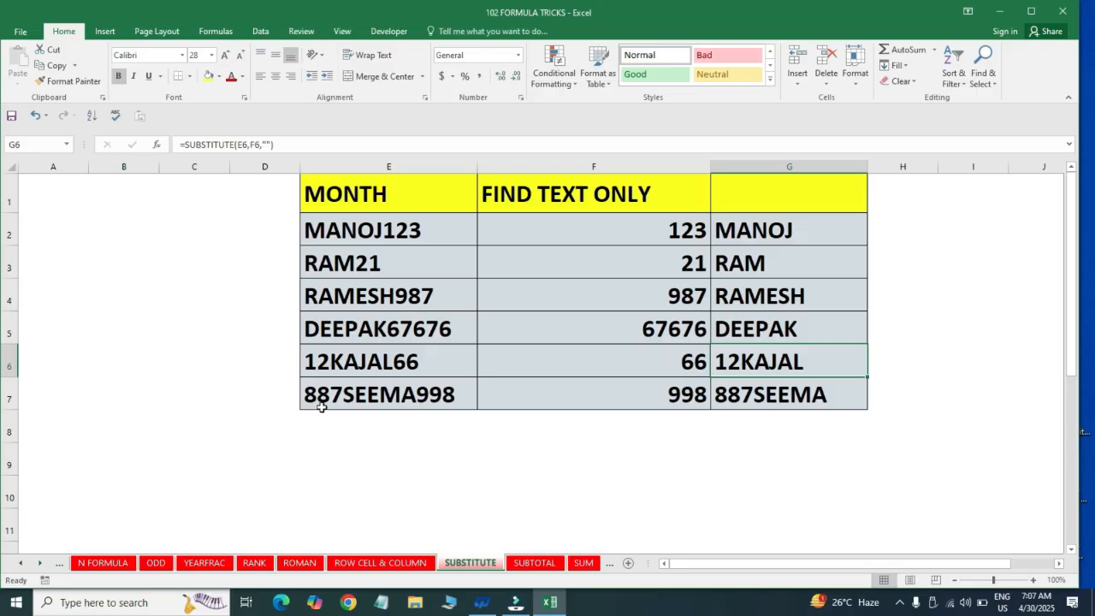
click(412, 369)
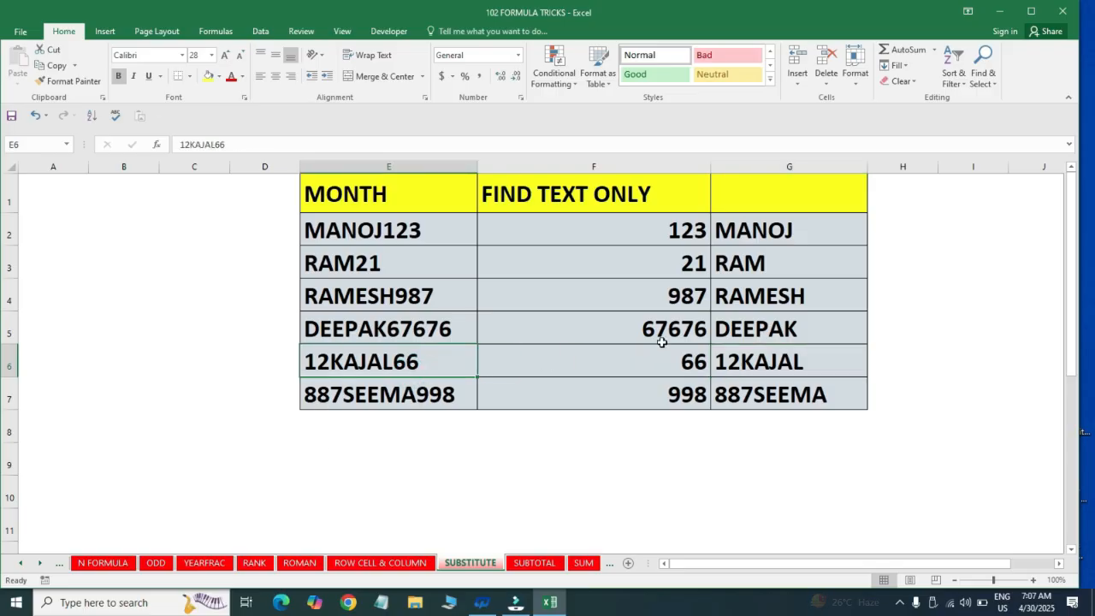
click(665, 368)
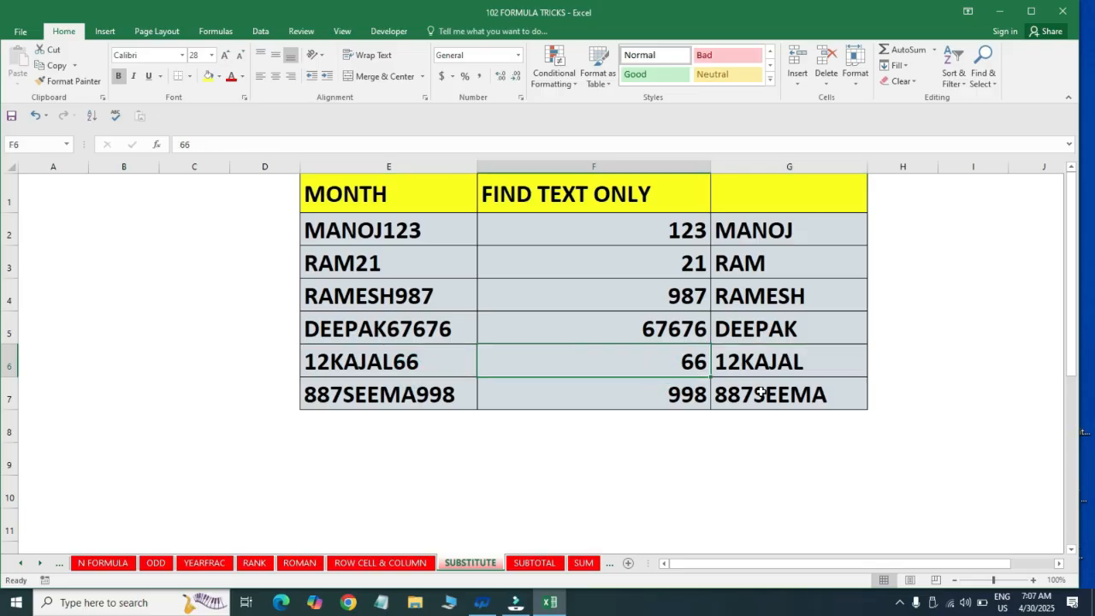
key(Left)
key(F2)
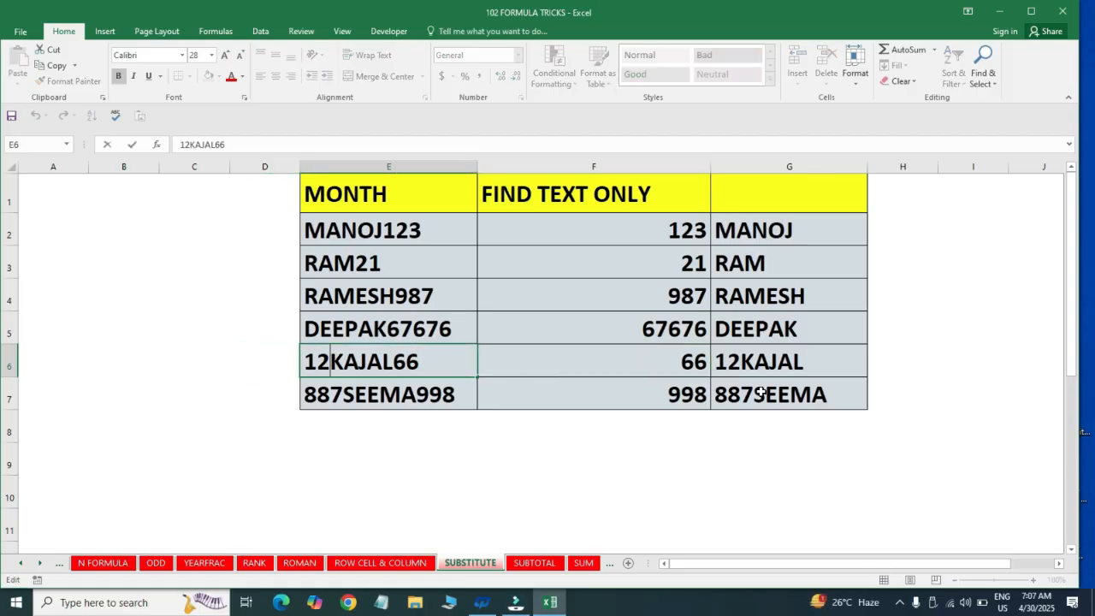
key(Home)
key(Delete)
key(Delete)
key(Return)
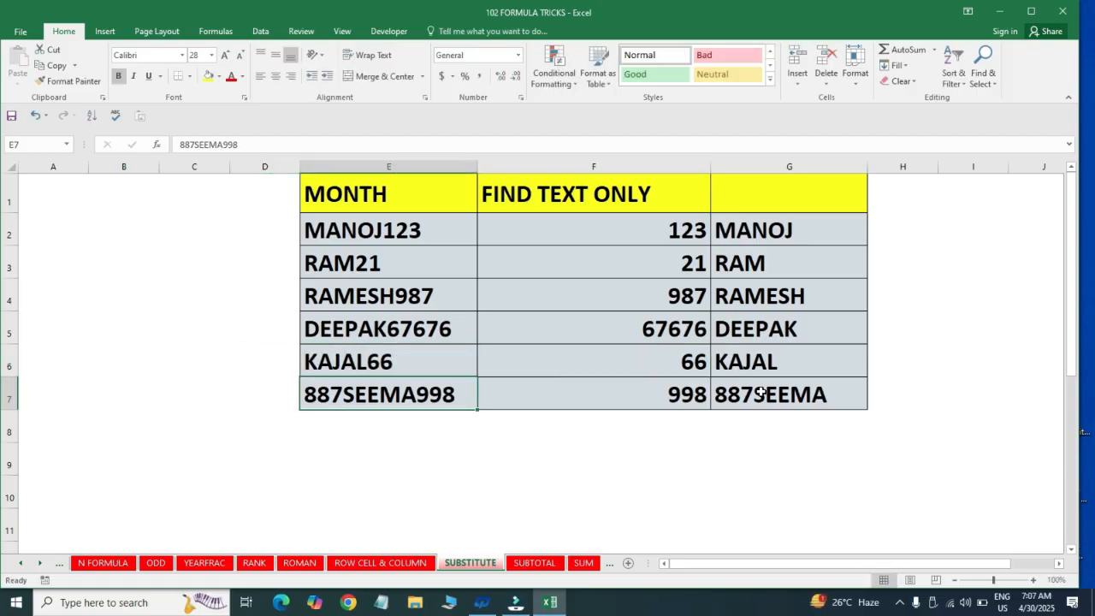
Remove the leading digits 887 from the mixed entry in E7
key(F2)
key(Left)
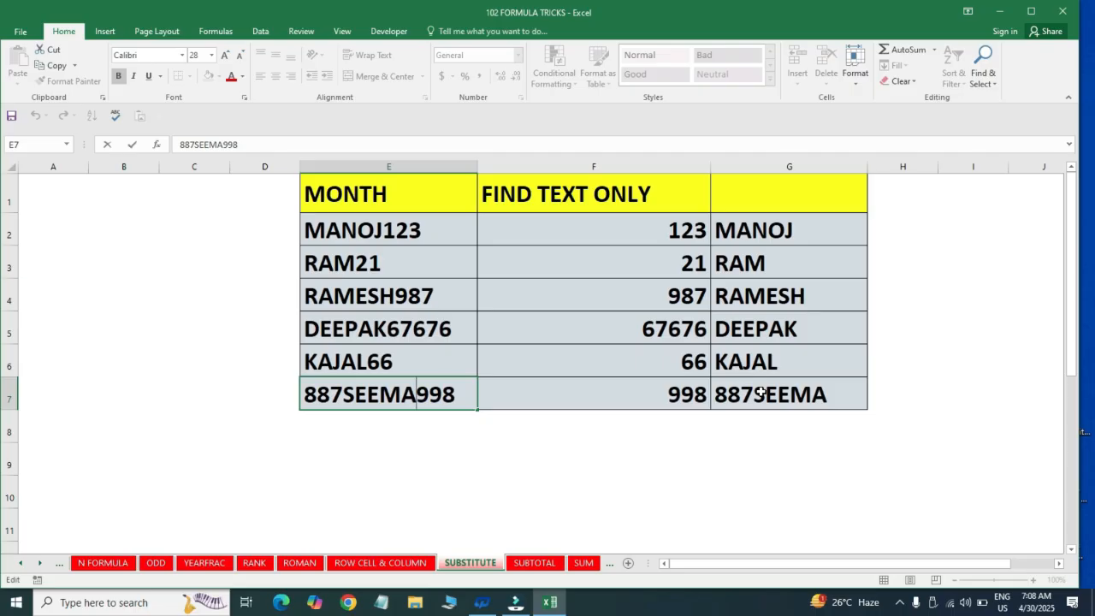
key(BackSpace)
key(BackSpace)
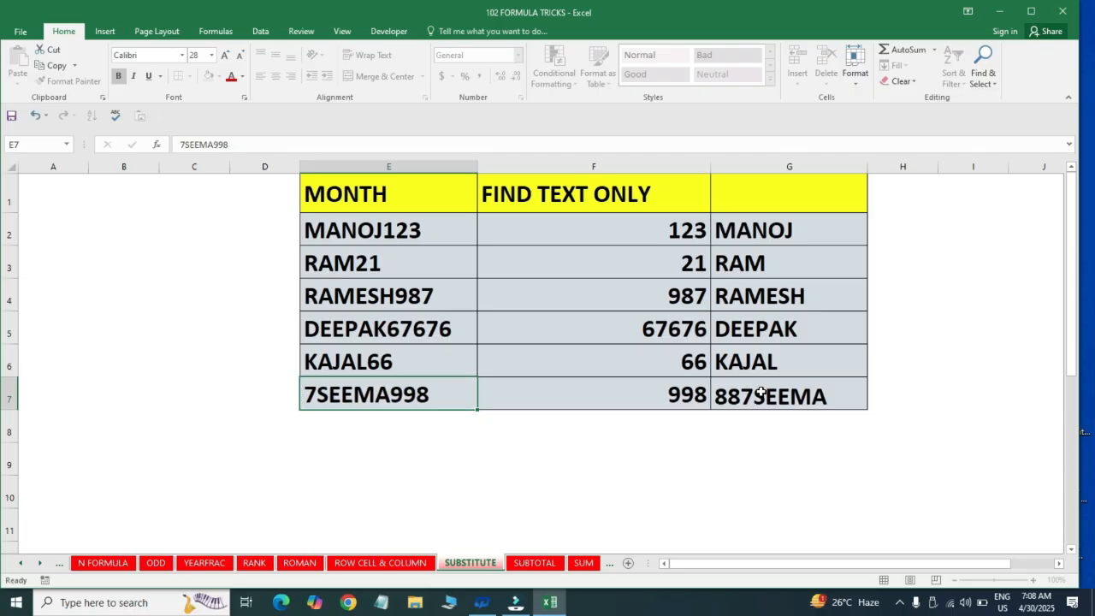
key(Return)
key(Up)
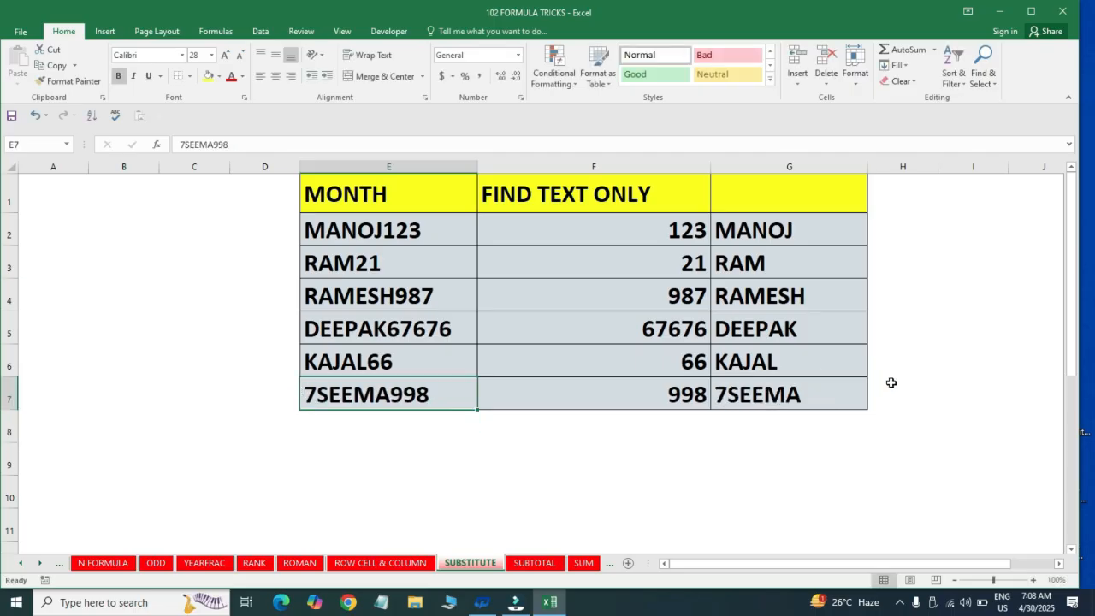
key(F2)
key(Left)
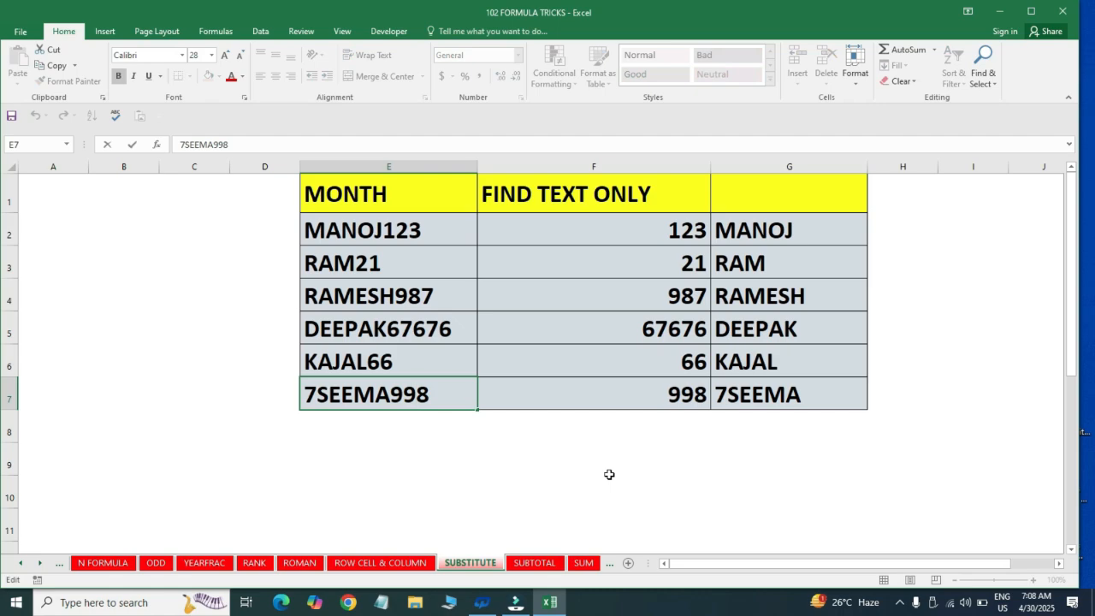
key(Home)
key(Delete)
key(Return)
Compare the extracted text in G2:G7 with the mixed entries in E2:E7
key(Up)
key(Up)
key(Up)
key(Up)
key(Up)
key(Up)
key(Right)
key(Right)
key(ctrl+shift+Down)
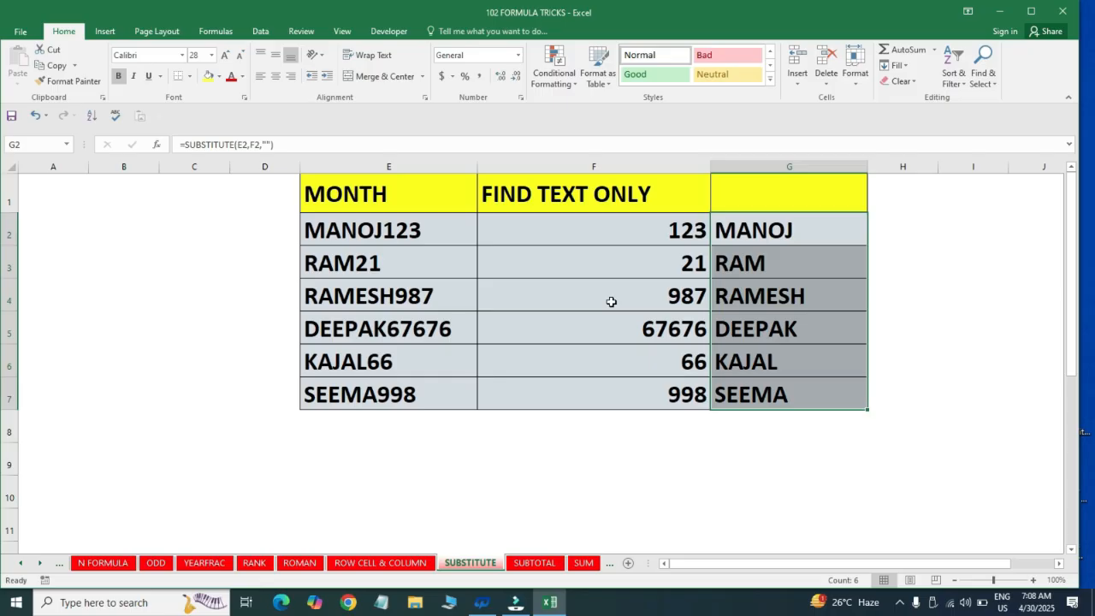
drag(392, 225, 385, 400)
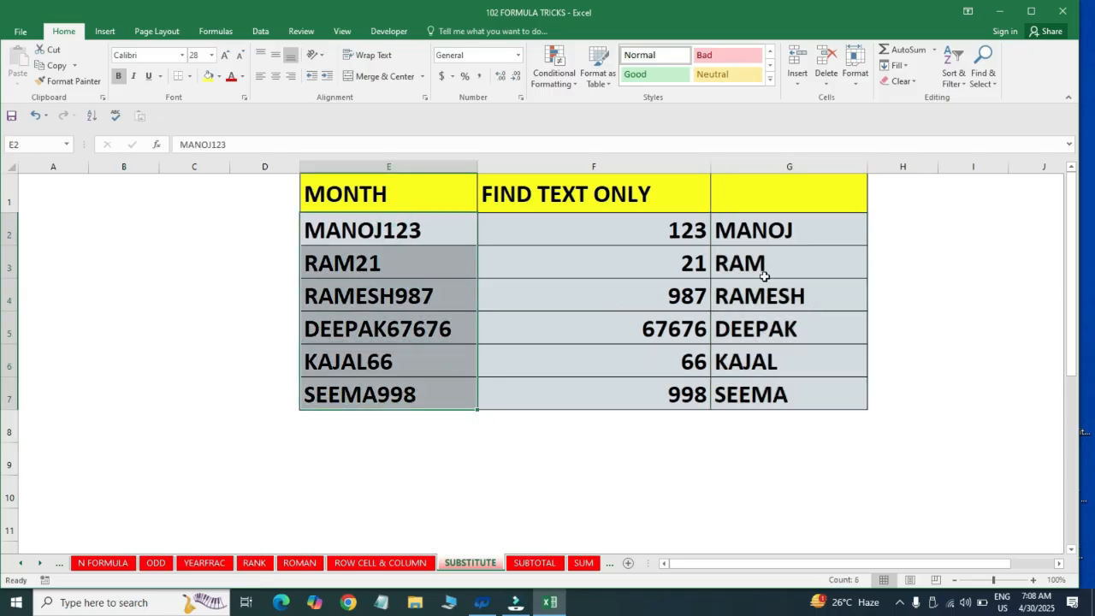
drag(766, 230, 762, 428)
click(499, 331)
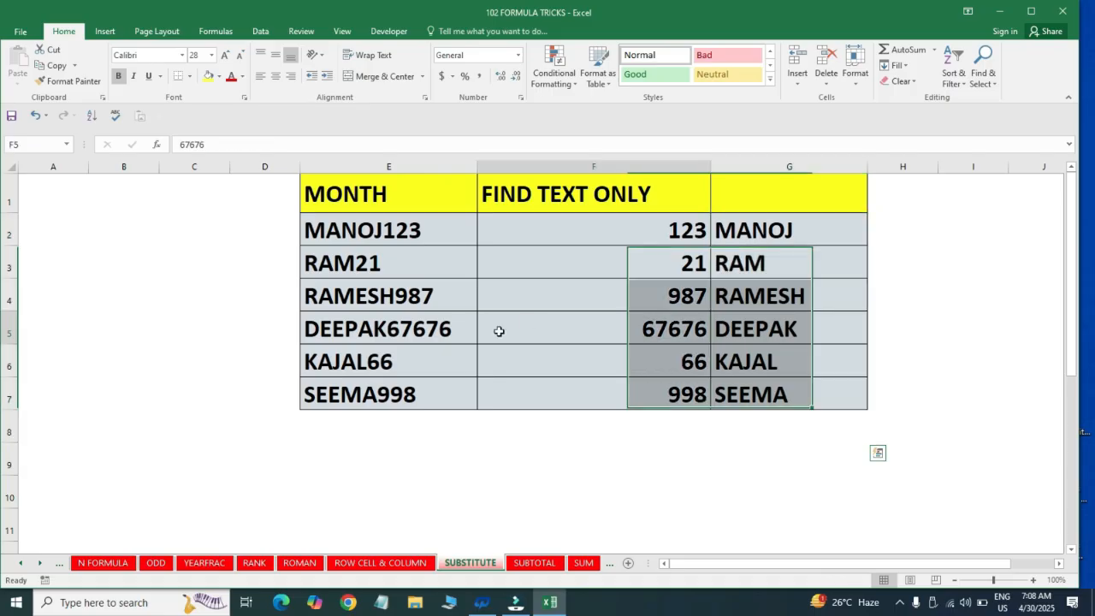
Switch to the SUBTOTAL sheet and clear the existing subtotal formula from D8
key(ctrl+Page_Down)
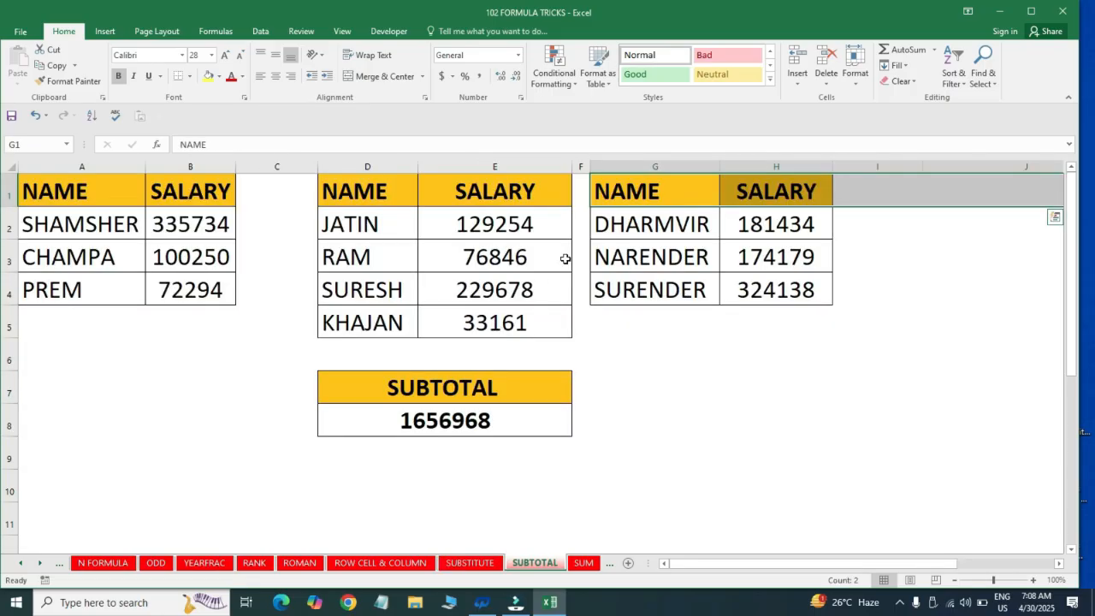
click(385, 427)
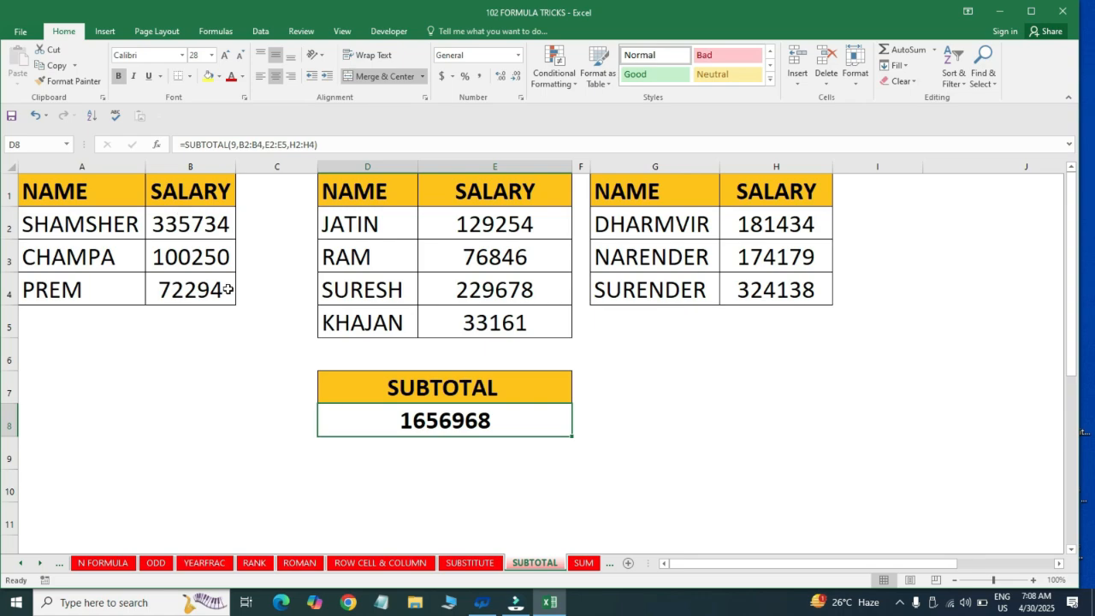
click(391, 466)
click(451, 425)
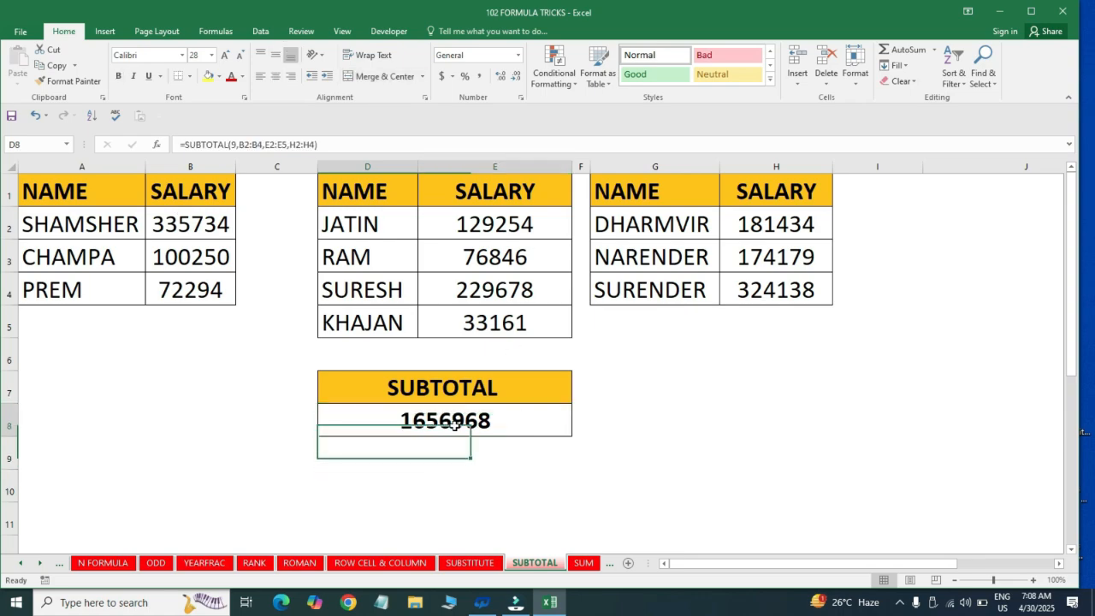
key(Delete)
Start a SUBTOTAL formula in D8 with function number 9 (SUM)
text(=)
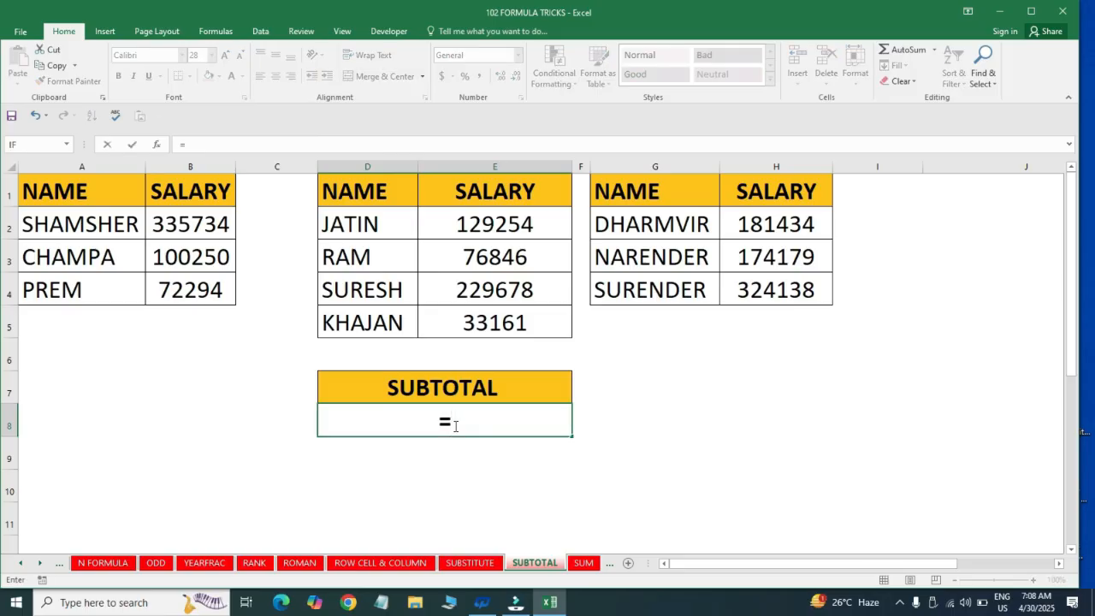
text(sub)
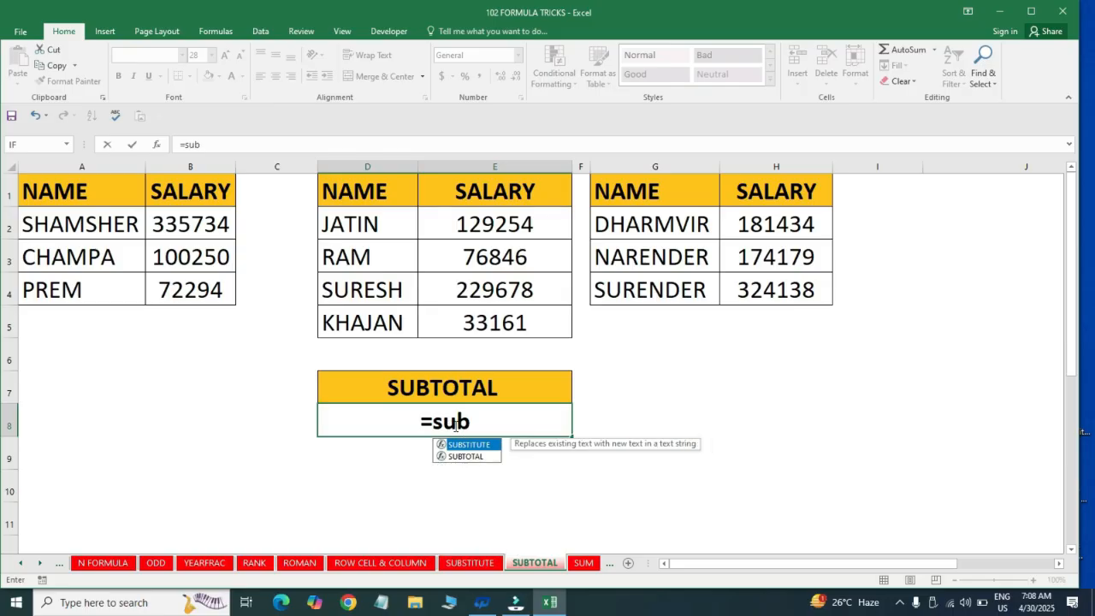
key(Down)
key(Tab)
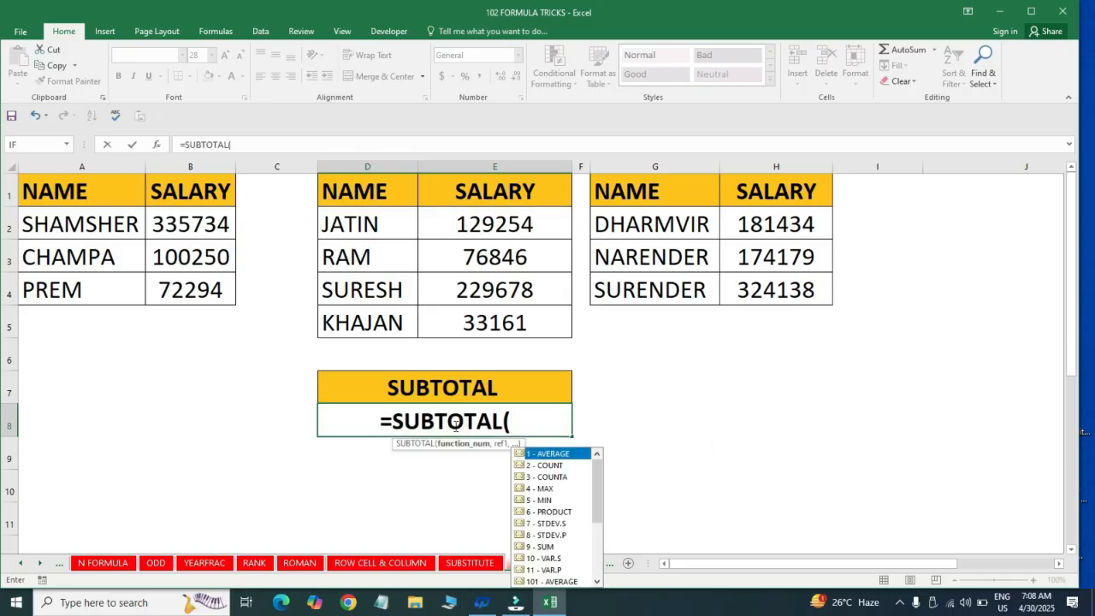
key(Down)
key(Down)
key(Down)
key(Down)
key(Down)
key(Down)
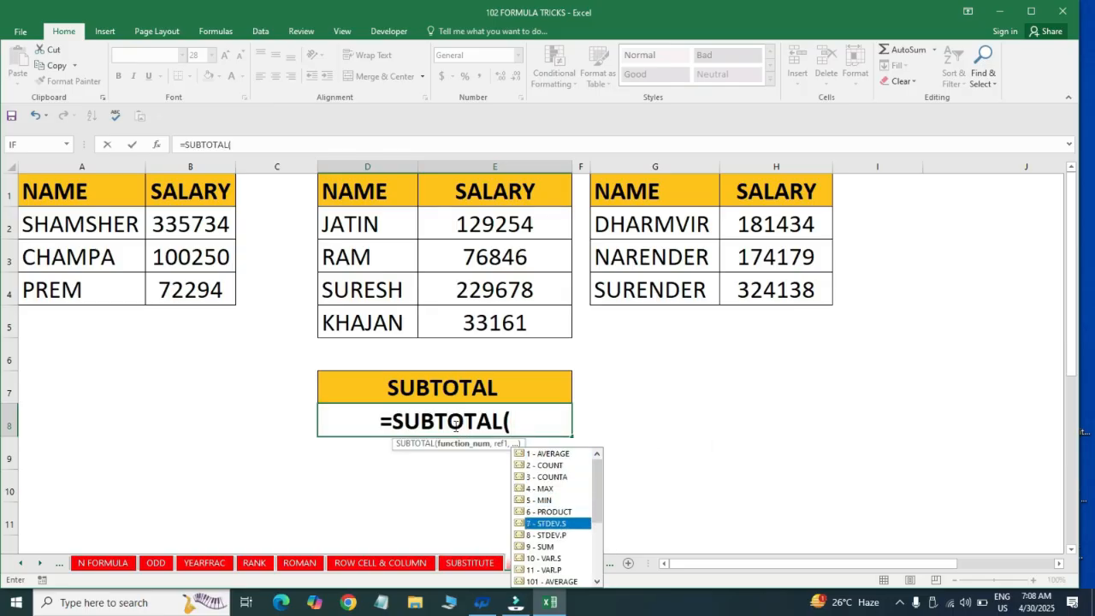
key(Down)
key(Down)
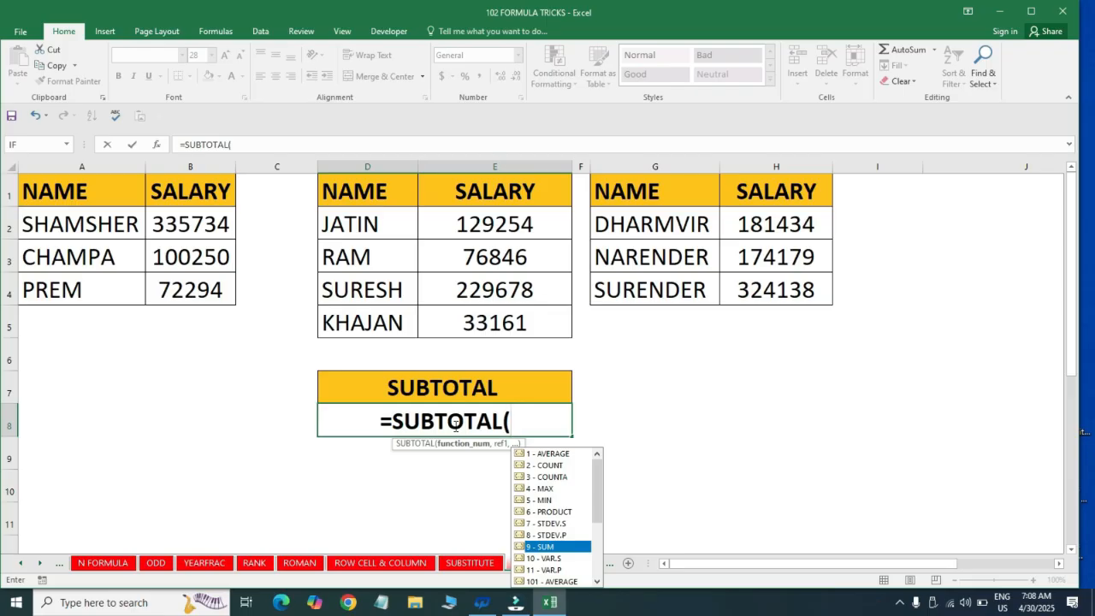
key(Tab)
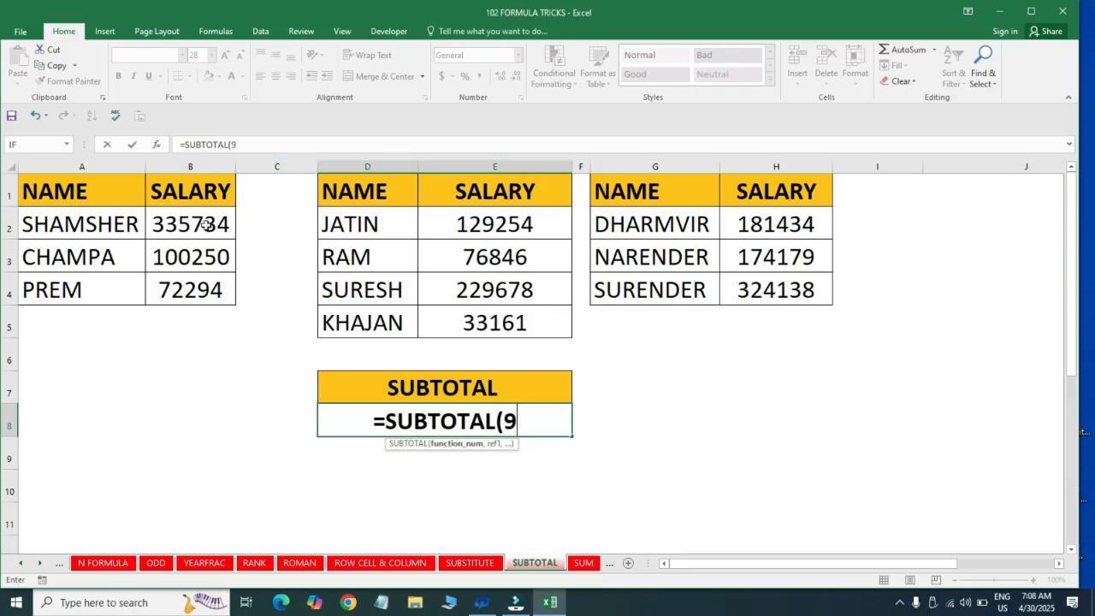
text(,)
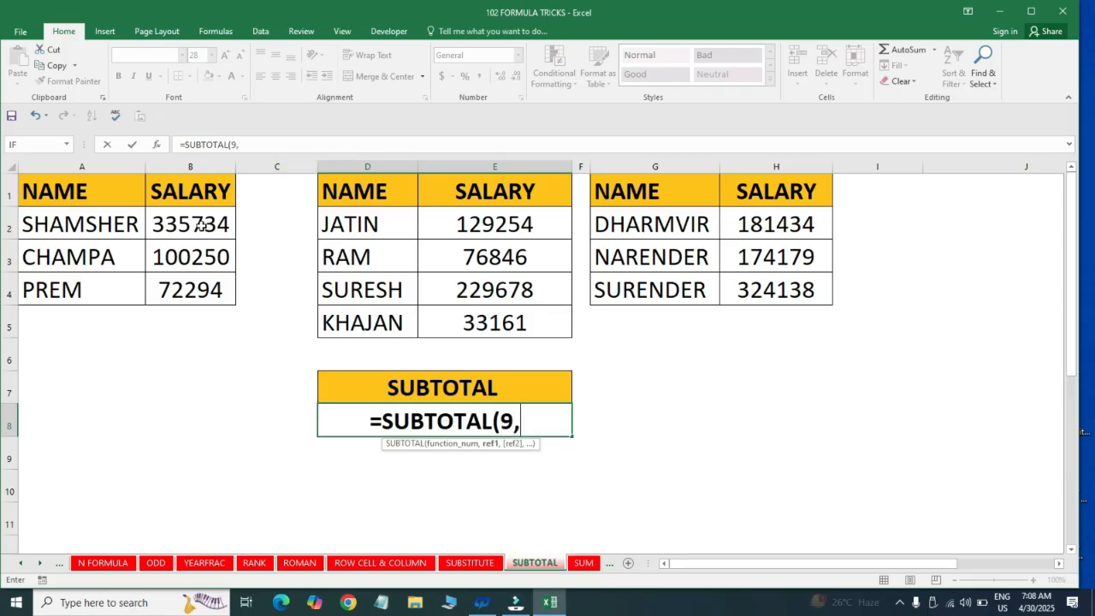
Complete the D8 SUBTOTAL formula with the salary ranges B2:B4, E2:E5 and H2:H4
click(199, 224)
key(shift+Down)
key(shift+Down)
text(,)
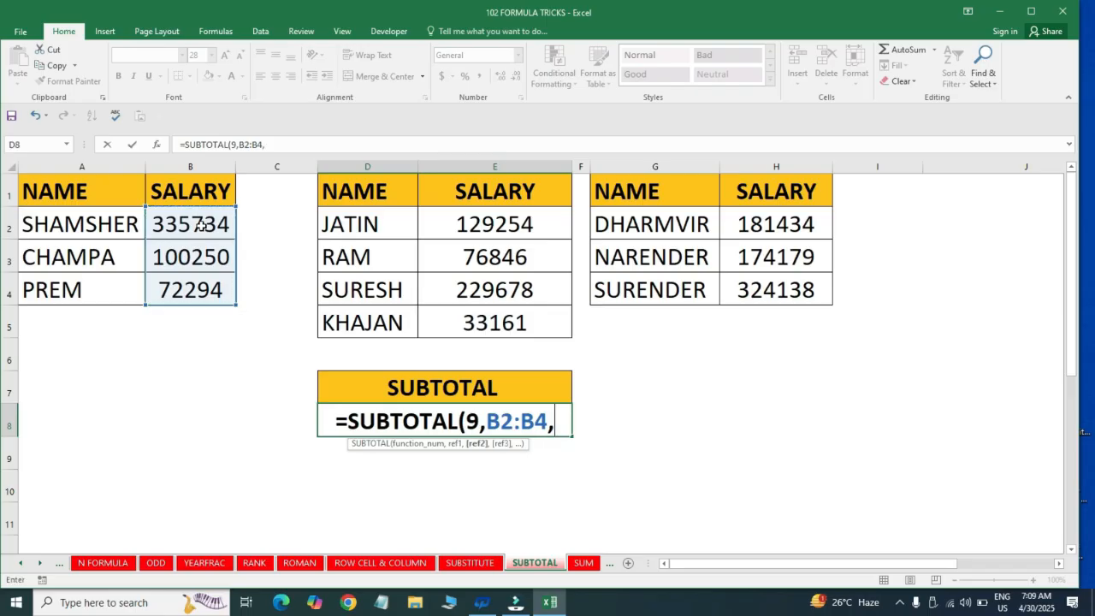
key(Right)
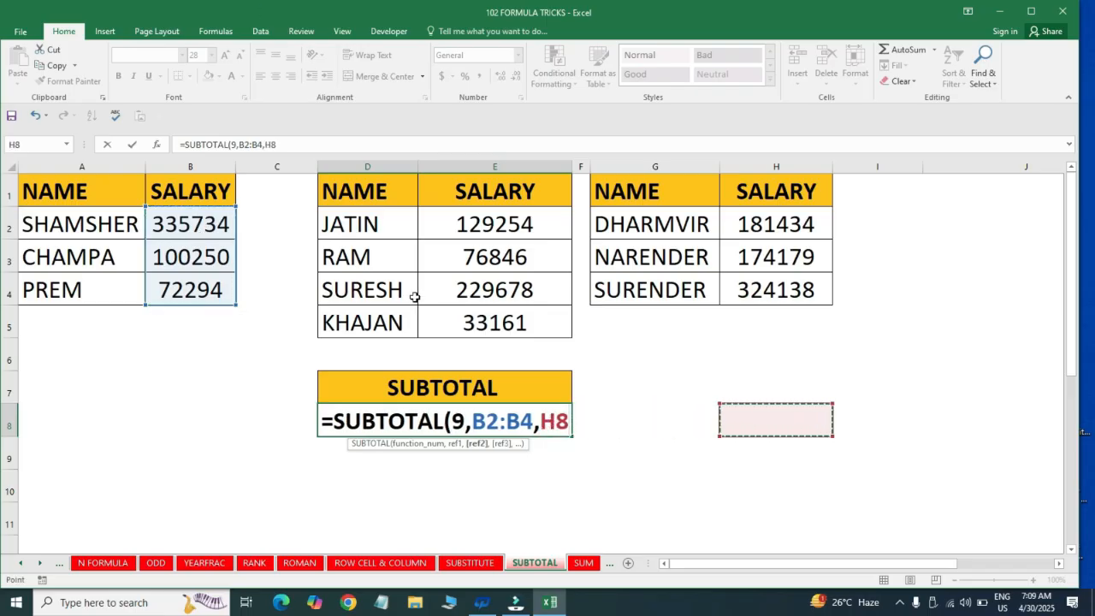
click(475, 224)
drag(475, 224, 466, 330)
text(,)
click(804, 218)
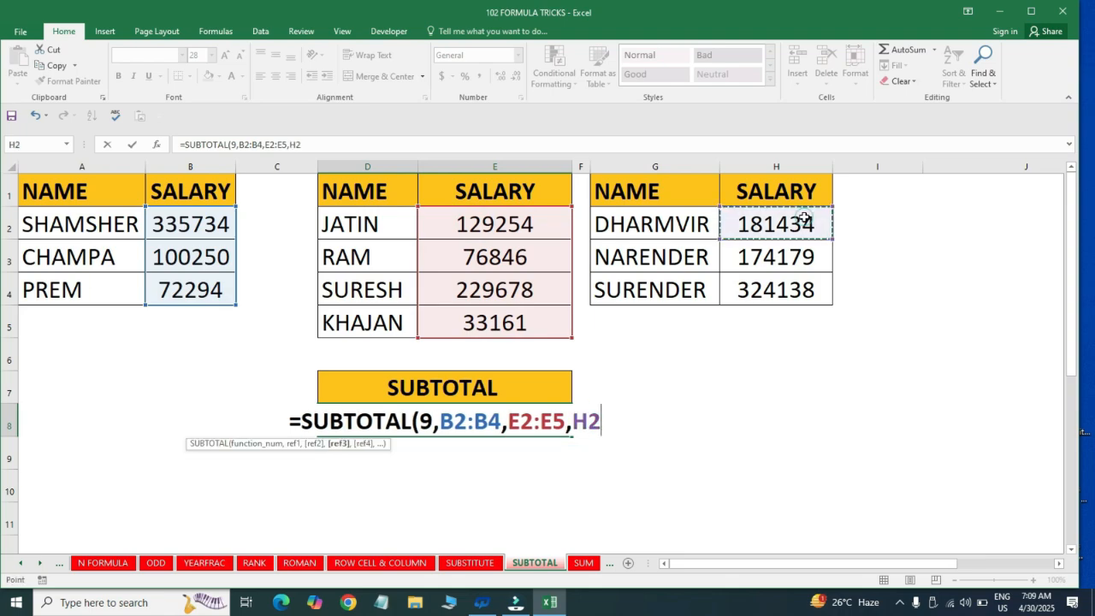
key(shift+Down)
key(shift+Down)
key(Return)
key(Up)
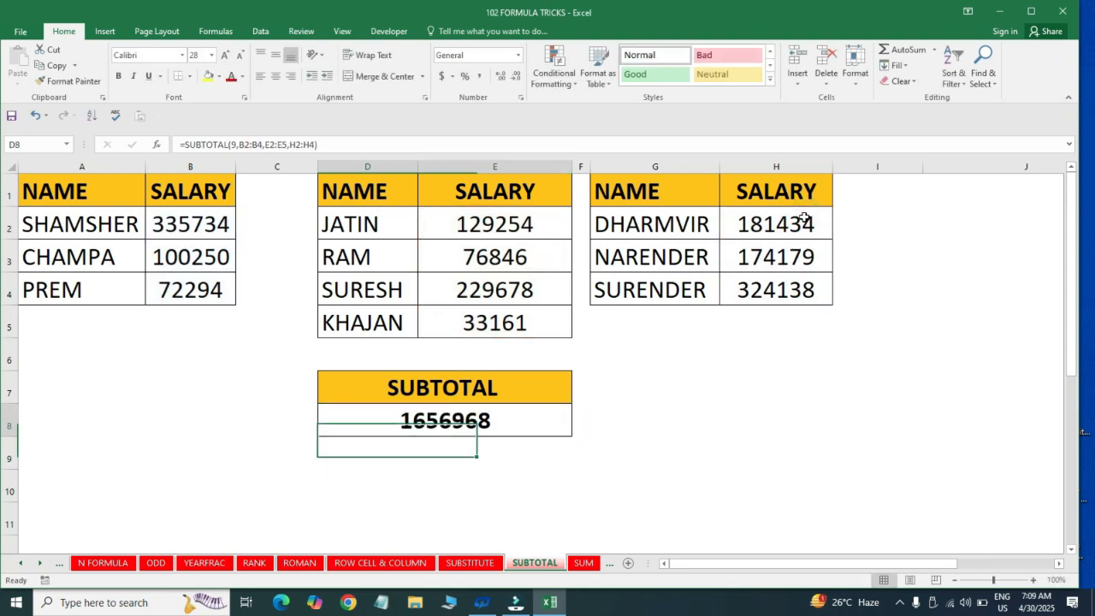